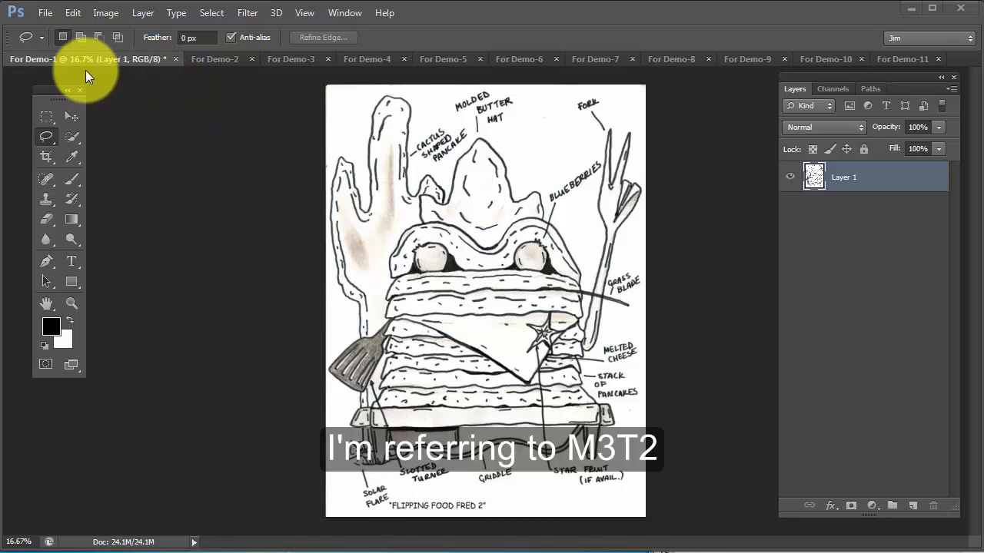
# Look through the For Demo-2 to For Demo-11 source photos, then return to the labelled sketch in For Demo-1
pyautogui.click(215, 59)
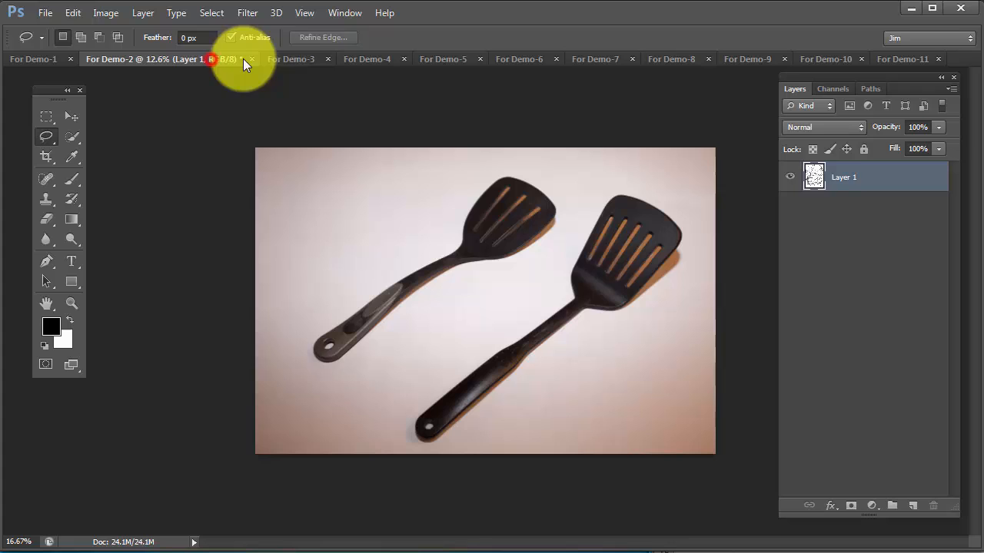
pyautogui.click(288, 60)
pyautogui.click(384, 59)
pyautogui.click(457, 59)
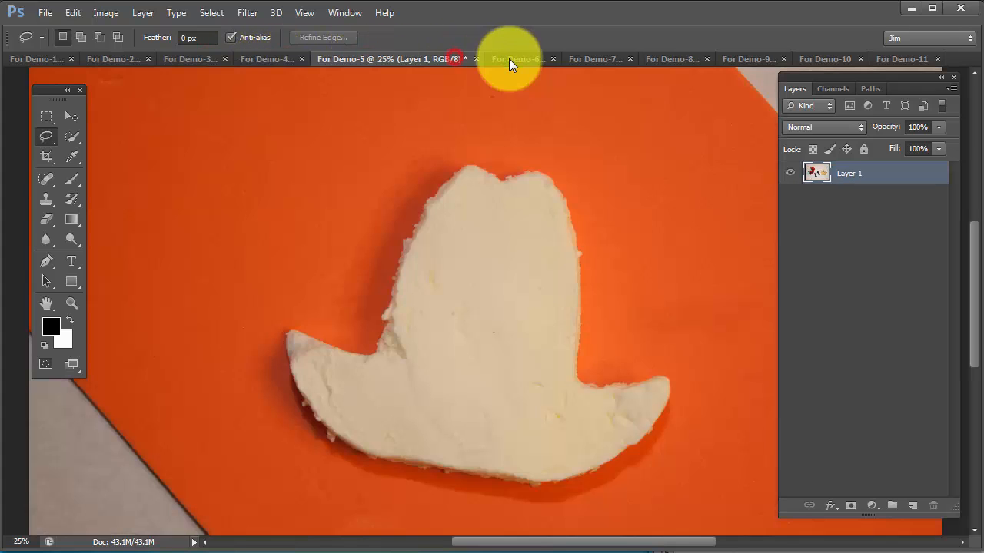
pyautogui.click(545, 60)
pyautogui.click(598, 60)
pyautogui.click(672, 59)
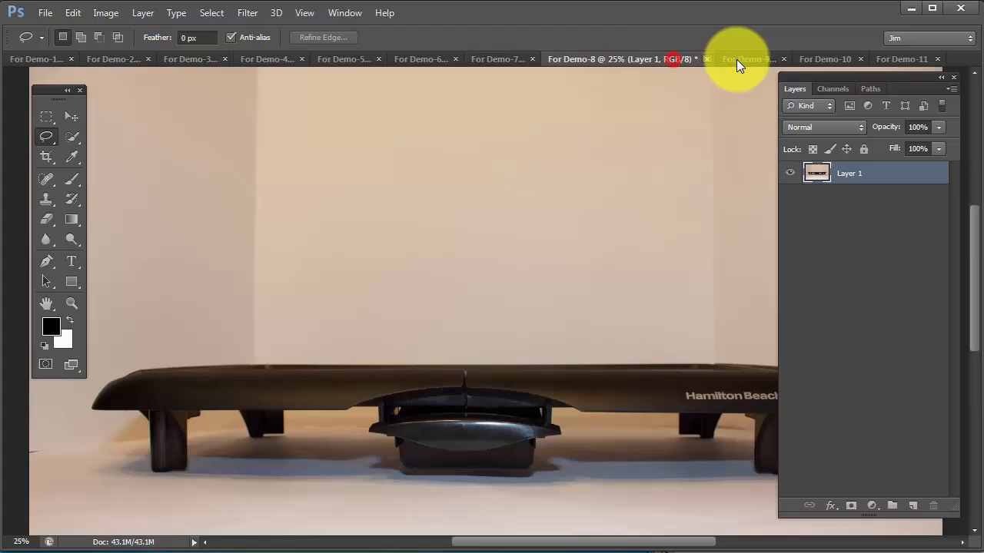
pyautogui.click(750, 60)
pyautogui.click(812, 59)
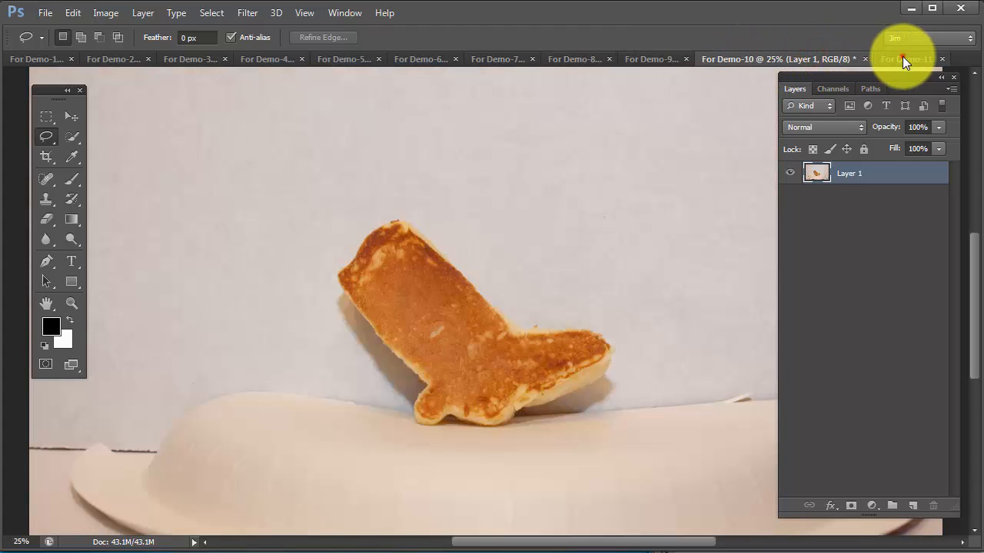
pyautogui.click(902, 59)
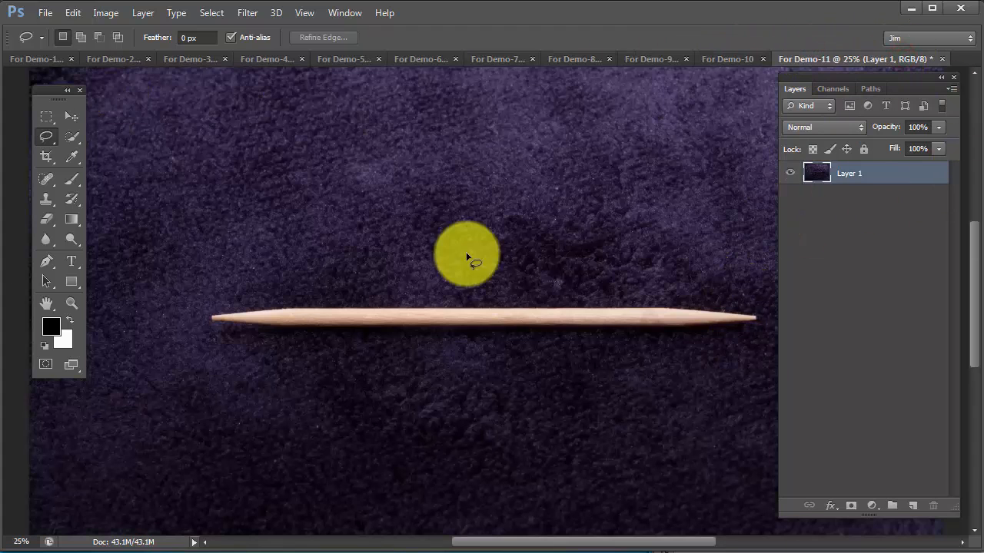
pyautogui.click(184, 59)
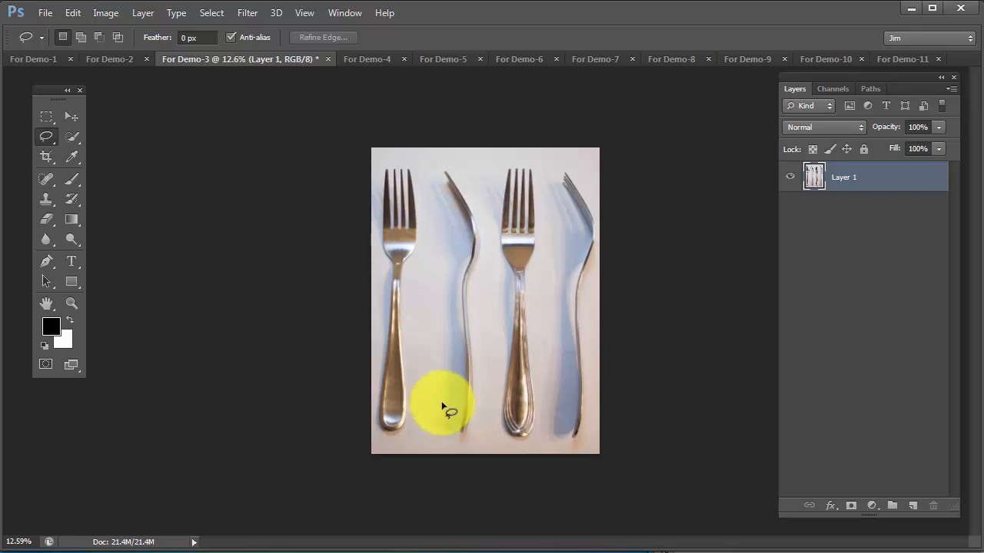
pyautogui.click(355, 59)
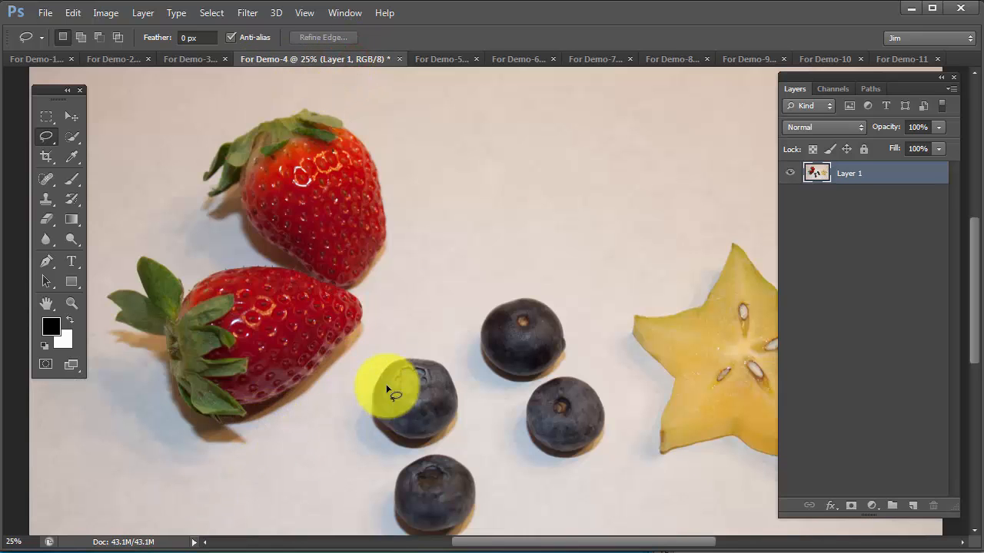
pyautogui.click(38, 56)
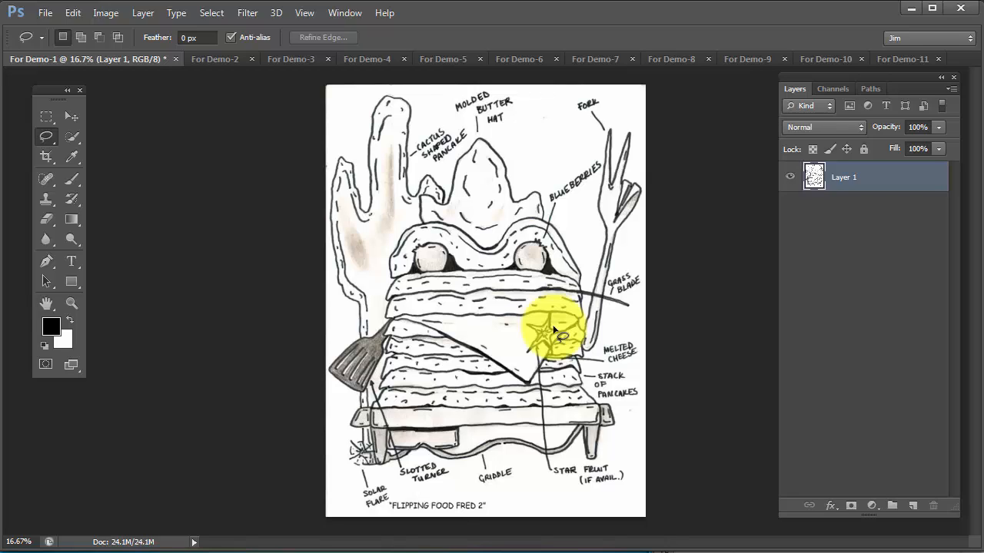
# Start a new document and set its size to 8 inches wide by 10 inches high
pyautogui.hotkey('ctrl', 'n')
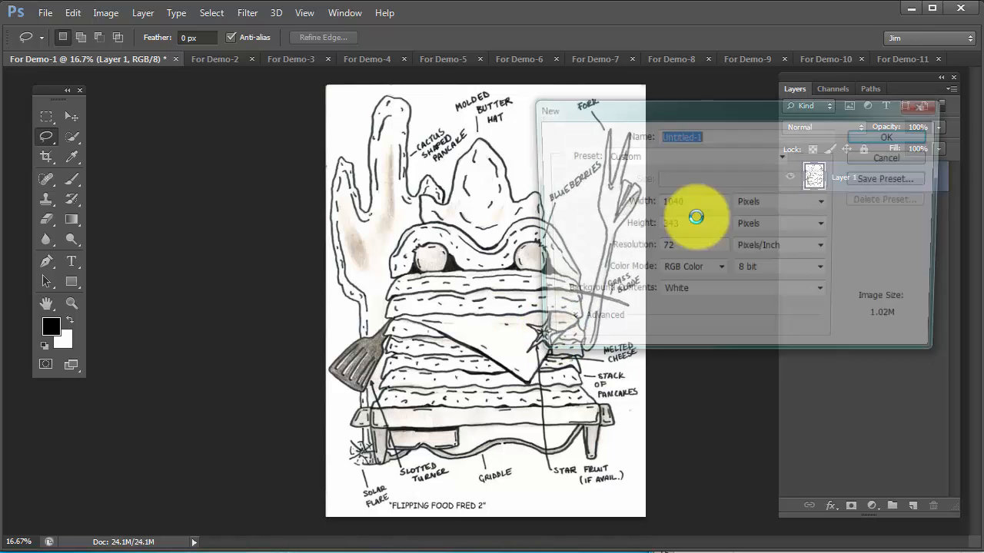
pyautogui.moveTo(754, 115); pyautogui.dragTo(500, 186)
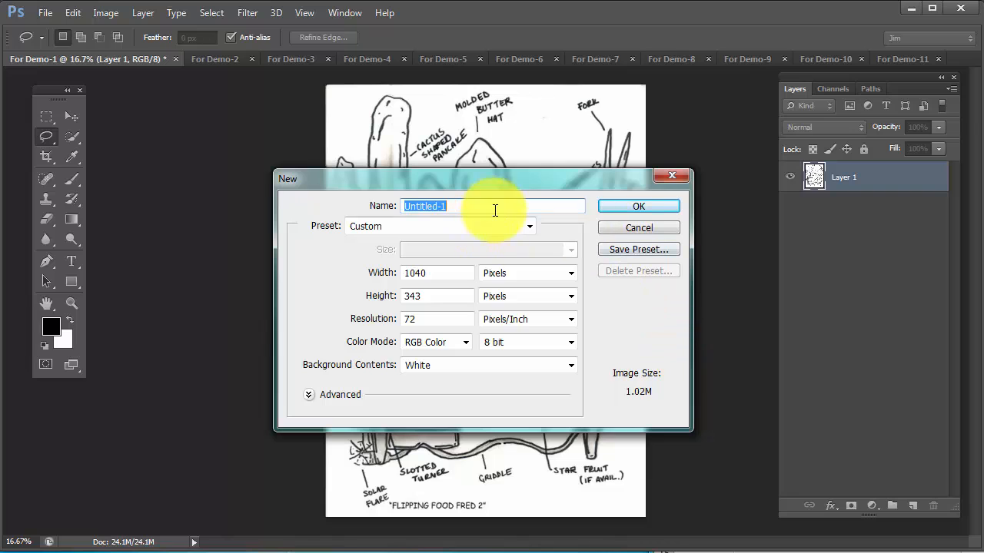
pyautogui.moveTo(482, 171); pyautogui.dragTo(477, 107)
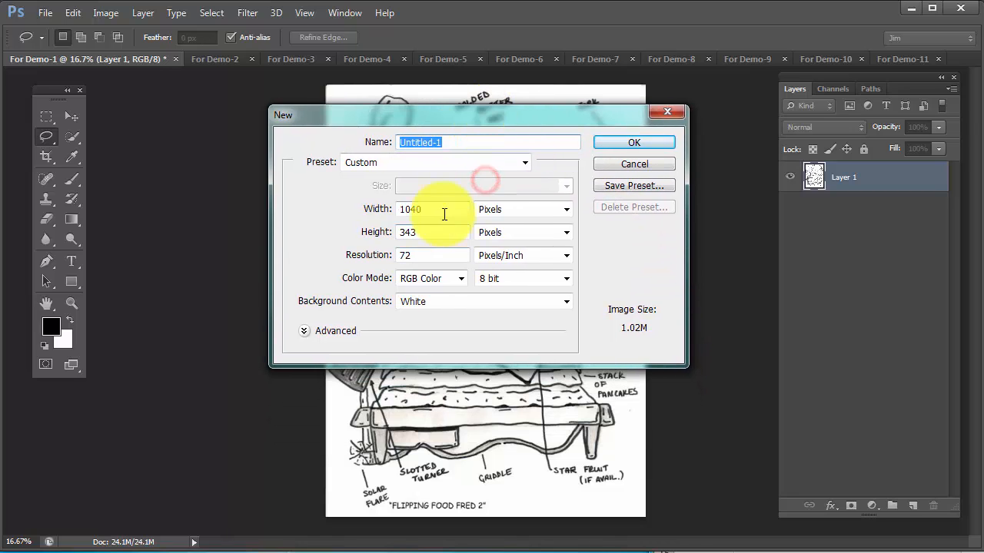
pyautogui.click(567, 212)
pyautogui.click(539, 235)
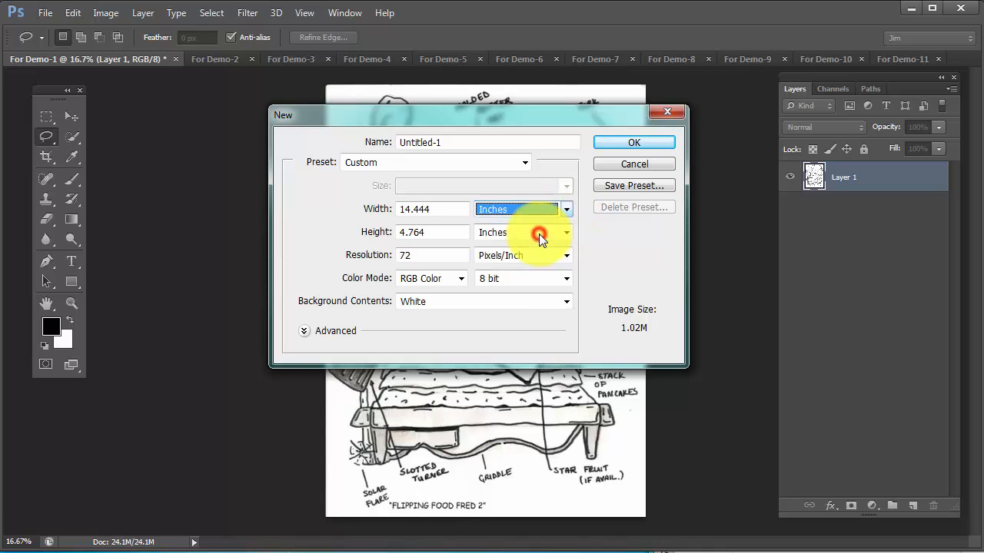
pyautogui.click(446, 210)
pyautogui.moveTo(446, 210); pyautogui.dragTo(305, 207)
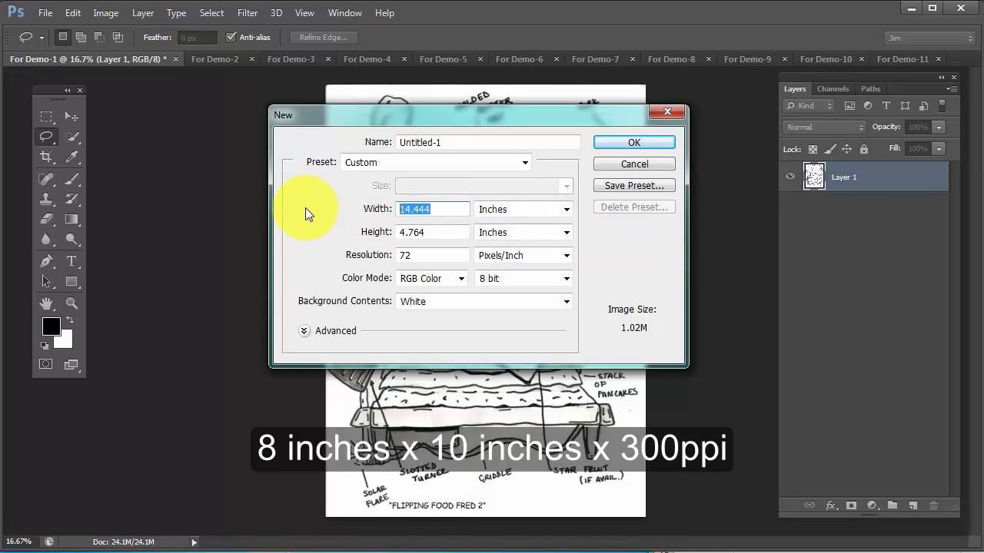
pyautogui.write('8')
pyautogui.press('Tab')
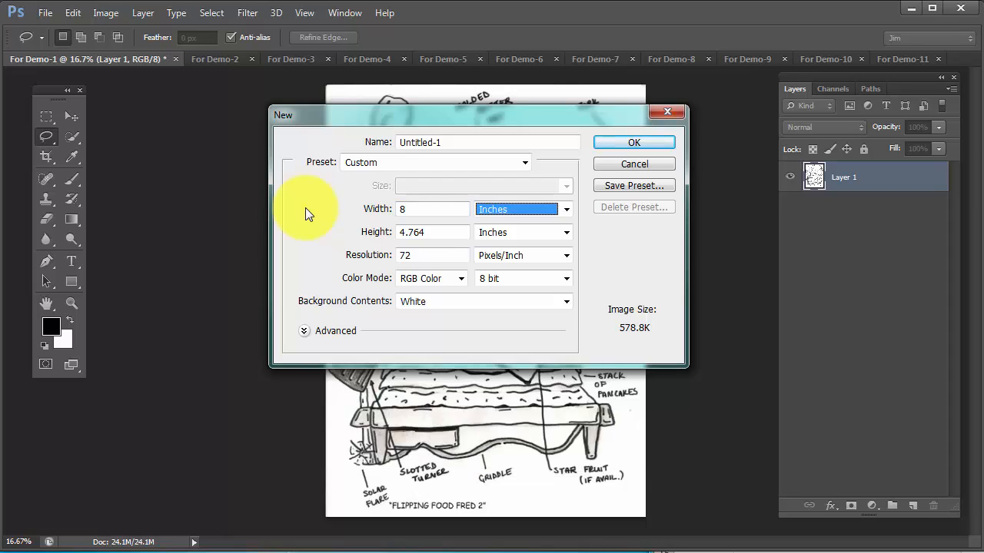
pyautogui.press('Tab')
pyautogui.write('10')
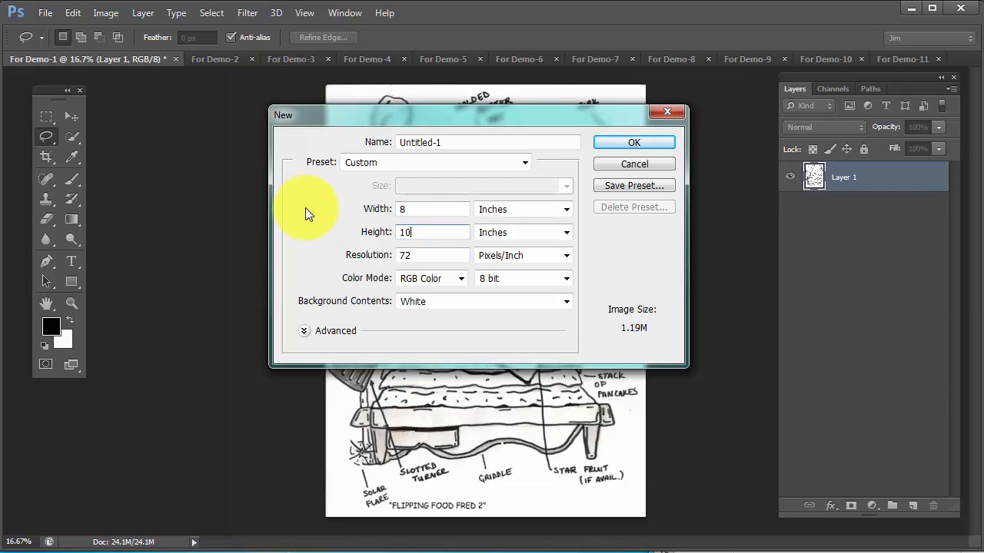
# Create the document at 300 pixels/inch and save it as a PSD named with the author's last name followed by _W3A2
pyautogui.press('Tab')
pyautogui.press('Tab')
pyautogui.write('300')
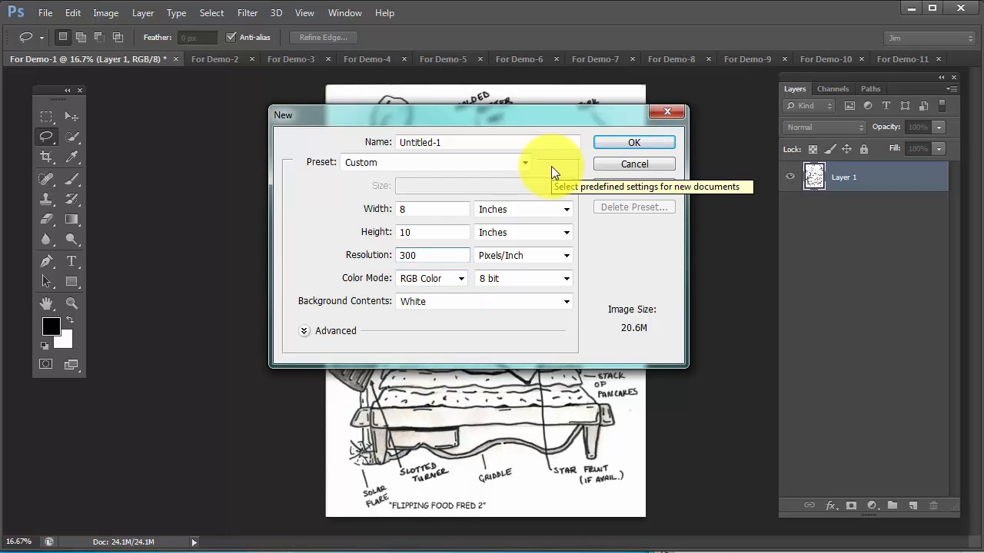
pyautogui.click(629, 142)
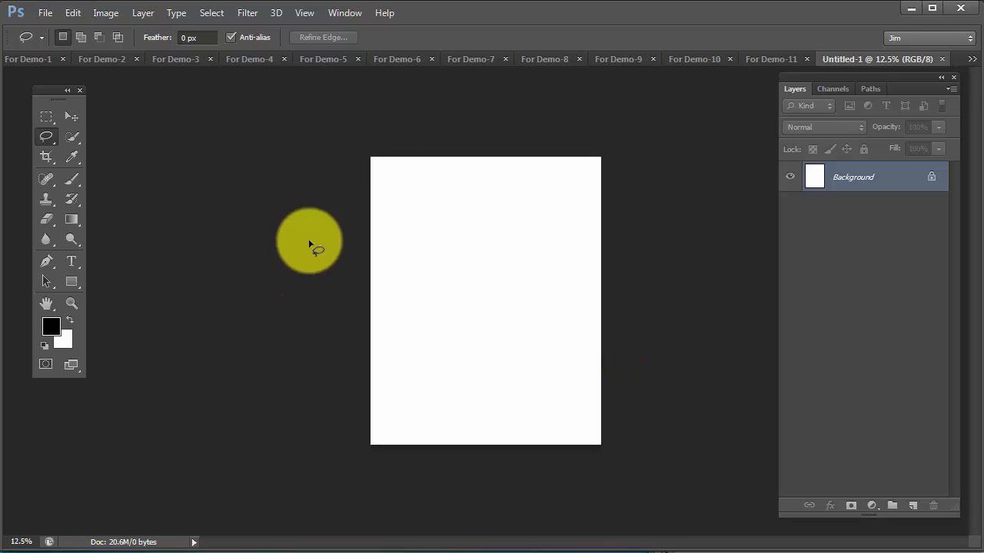
pyautogui.click(44, 13)
pyautogui.click(66, 197)
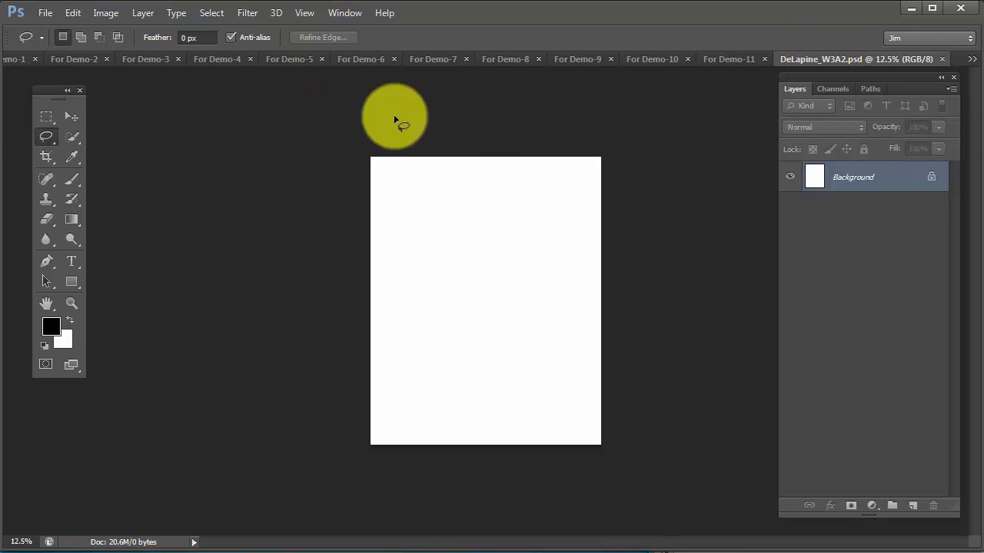
# Copy the entire sketch from For Demo-1 and paste it into the new W3A2 document
pyautogui.click(11, 60)
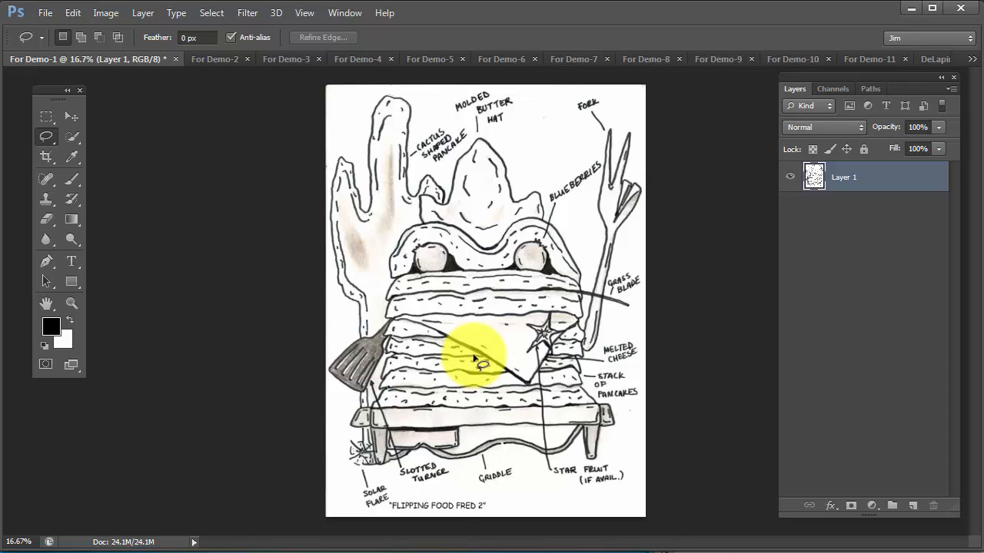
pyautogui.hotkey('ctrl', 'a')
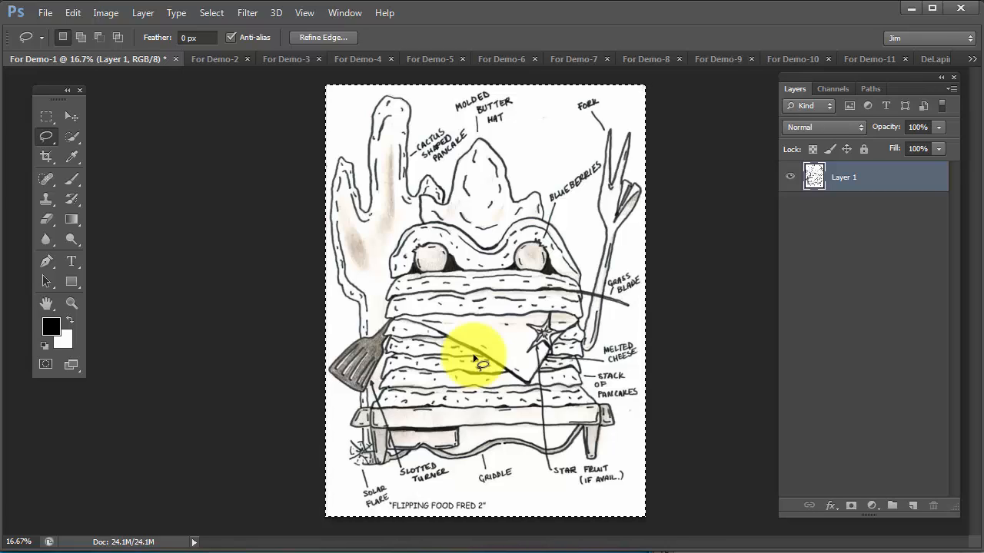
pyautogui.click(933, 60)
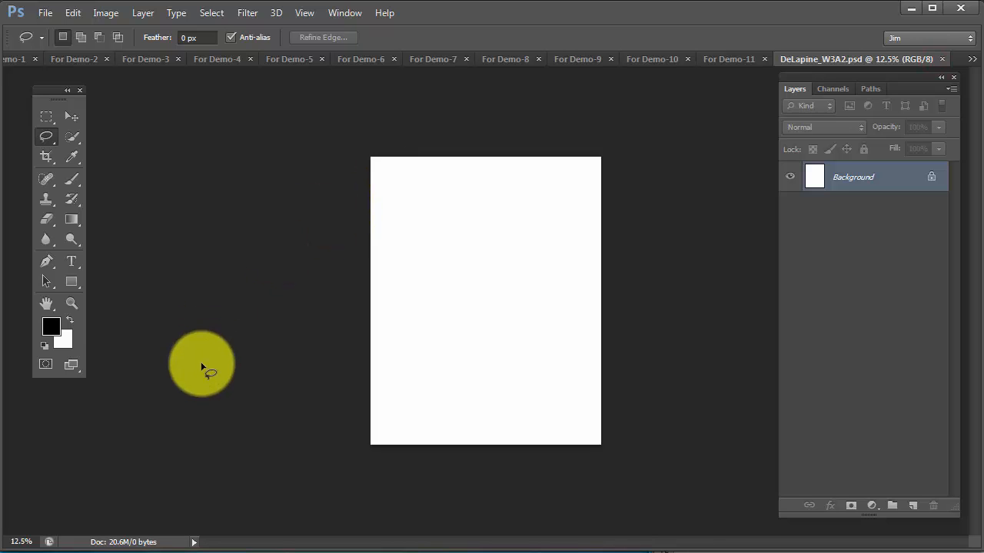
pyautogui.hotkey('ctrl', 'v')
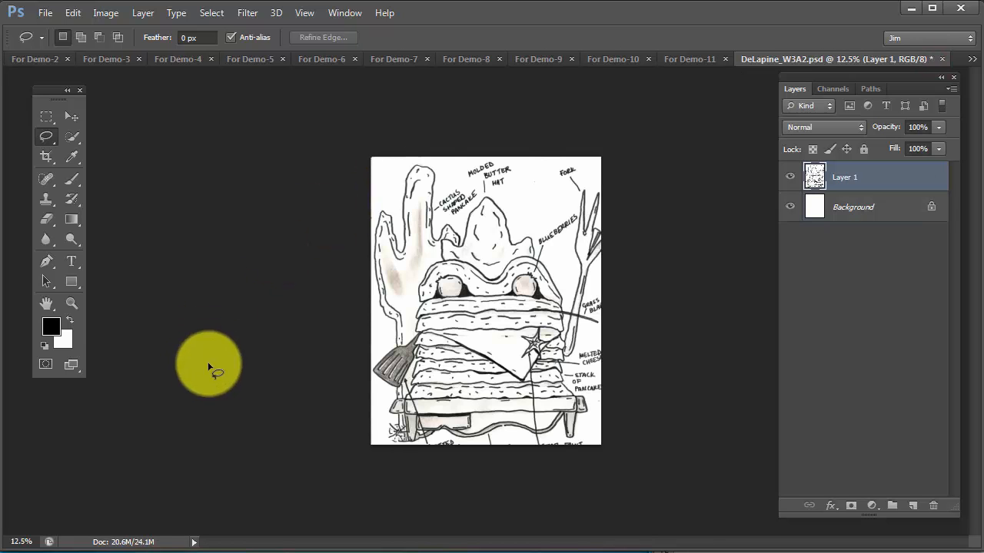
# Scale the pasted sketch layer to about 85% and position it so the whole drawing and its labels fit on the page
pyautogui.press('v')
pyautogui.moveTo(480, 319)
pyautogui.mouseDown()
pyautogui.moveTo(451, 295)
pyautogui.moveTo(468, 299)
pyautogui.mouseUp()
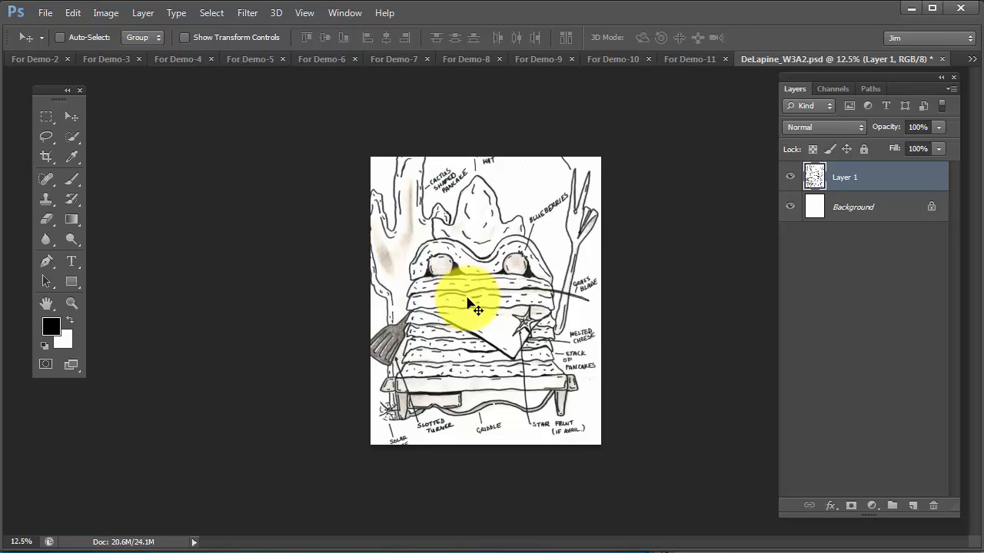
pyautogui.hotkey('ctrl', 't')
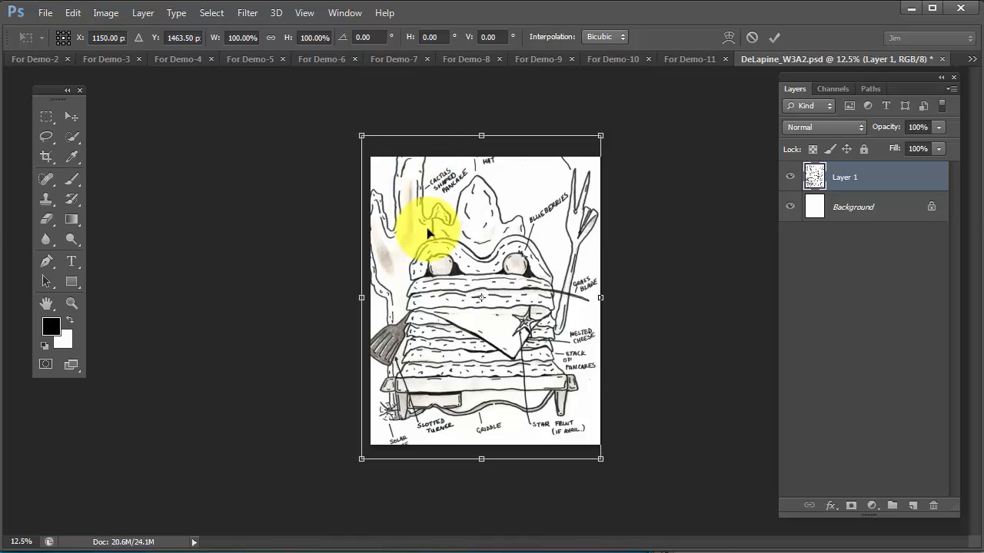
pyautogui.moveTo(523, 197)
pyautogui.mouseDown()
pyautogui.moveTo(548, 224)
pyautogui.moveTo(535, 245)
pyautogui.moveTo(525, 200)
pyautogui.moveTo(498, 162)
pyautogui.moveTo(509, 199)
pyautogui.moveTo(536, 205)
pyautogui.mouseUp()
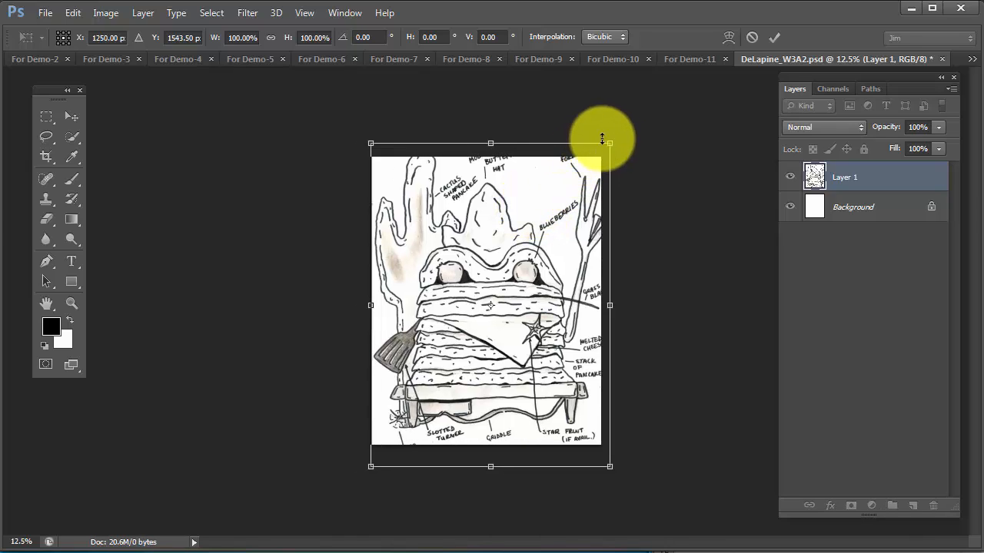
pyautogui.moveTo(608, 142); pyautogui.dragTo(591, 164)
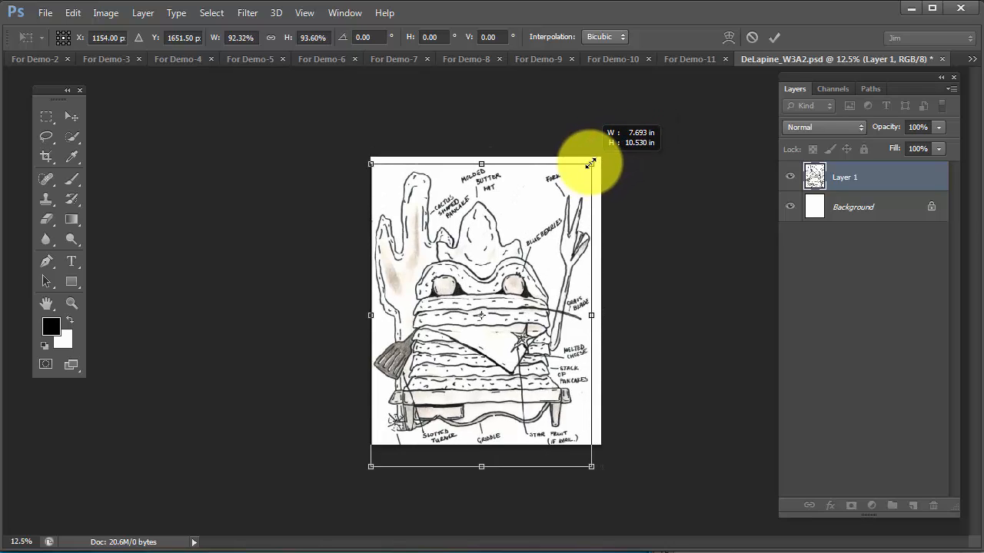
pyautogui.moveTo(590, 164)
pyautogui.mouseDown()
pyautogui.moveTo(565, 189)
pyautogui.moveTo(593, 151)
pyautogui.moveTo(556, 218)
pyautogui.moveTo(594, 166)
pyautogui.mouseUp()
pyautogui.moveTo(544, 256); pyautogui.dragTo(540, 258)
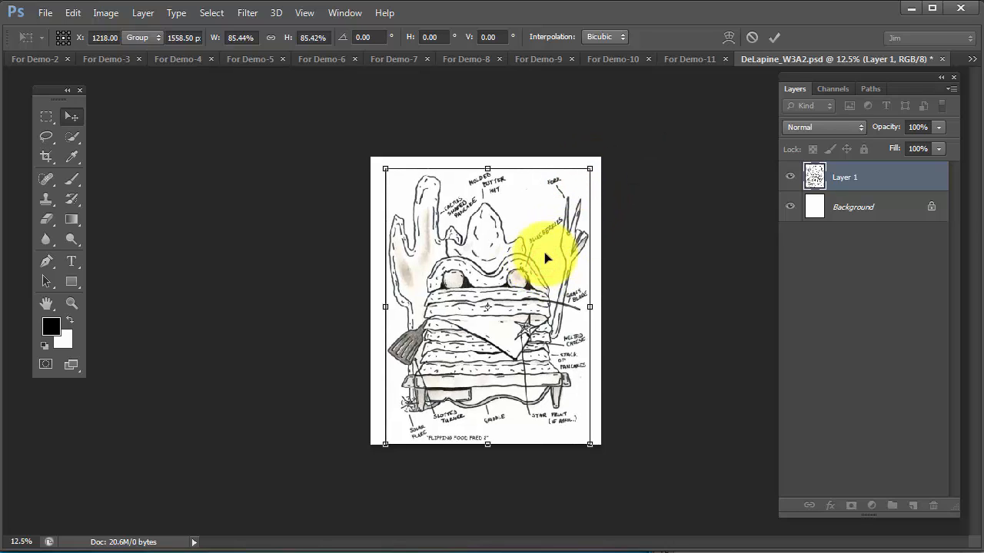
pyautogui.press('Return')
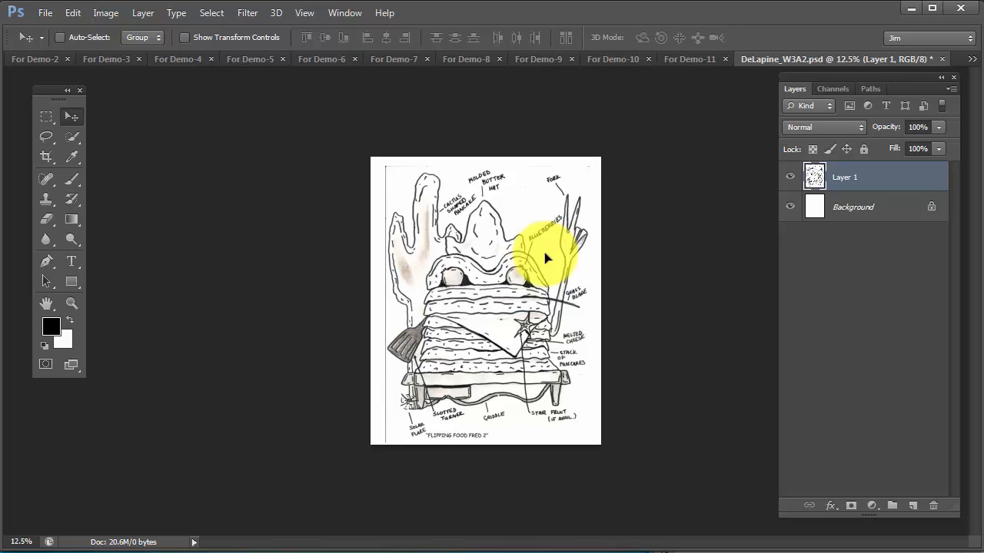
# Show the rulers and add 1-inch margin guides: vertical at 1 and 7 inches, horizontal at 1 and 9 inches
pyautogui.click(515, 307)
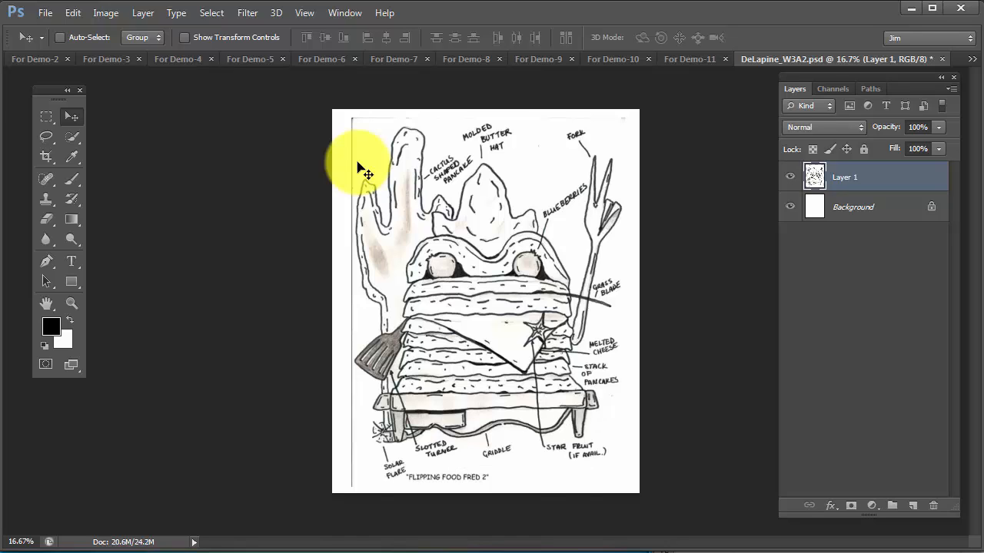
pyautogui.hotkey('ctrl', 'r')
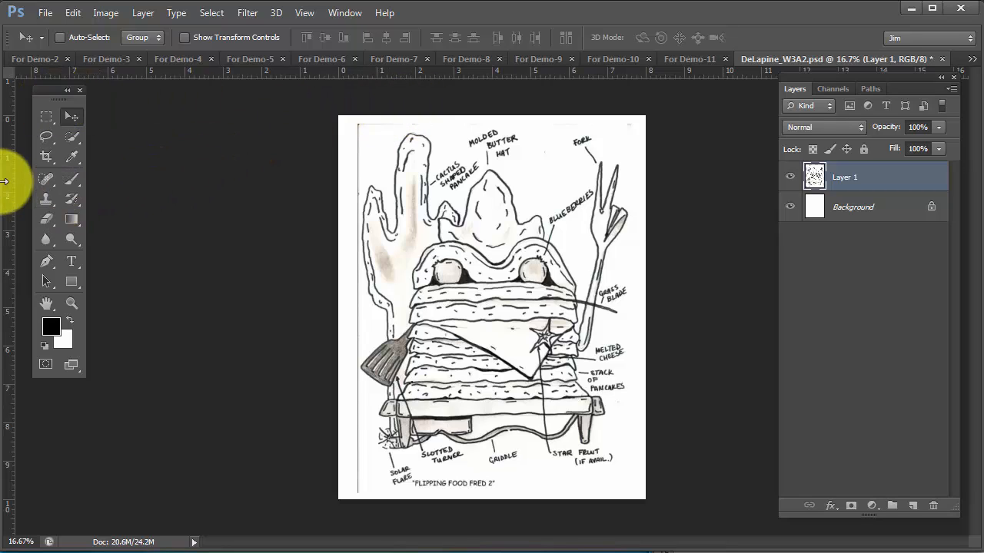
pyautogui.moveTo(6, 188); pyautogui.dragTo(377, 171)
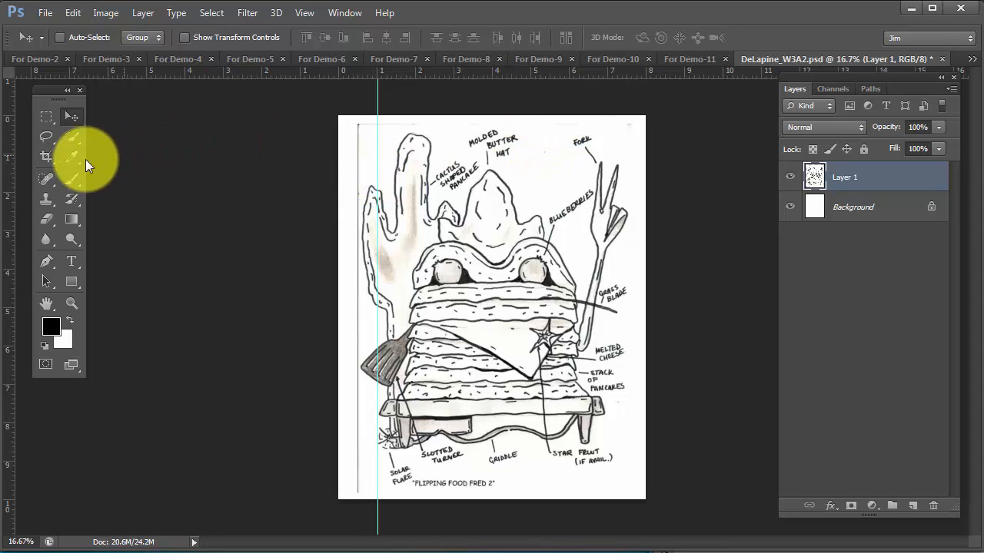
pyautogui.moveTo(7, 180); pyautogui.dragTo(608, 200)
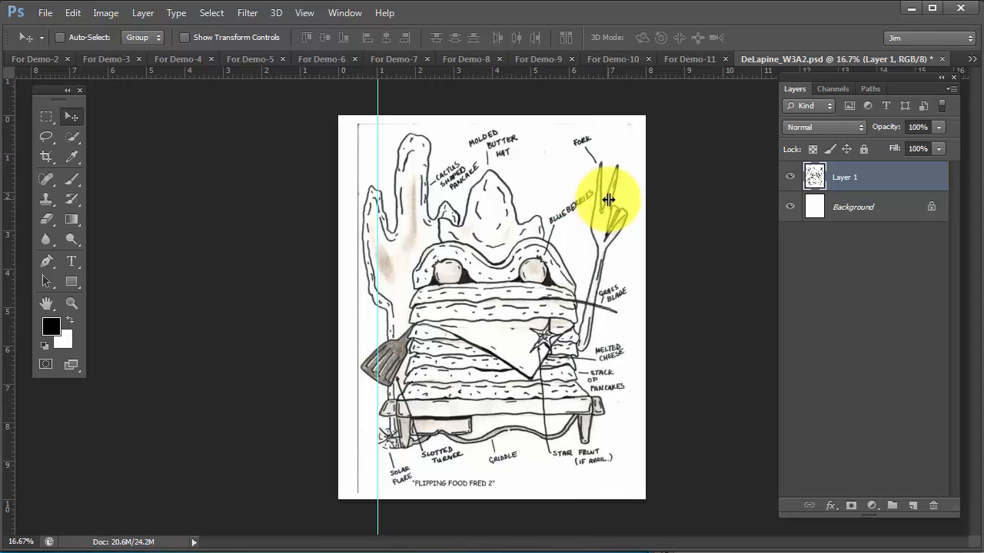
pyautogui.moveTo(461, 70); pyautogui.dragTo(446, 461)
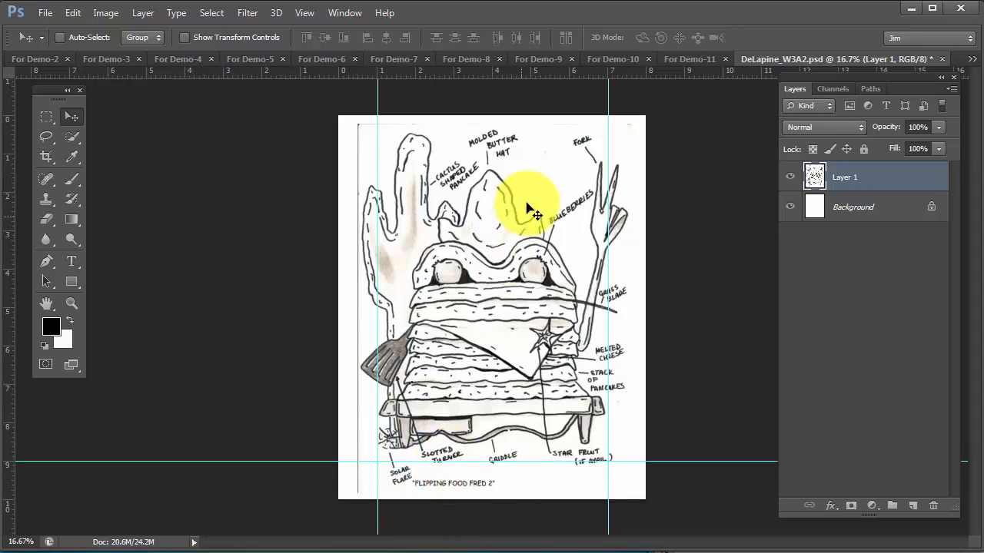
pyautogui.moveTo(662, 70); pyautogui.dragTo(649, 155)
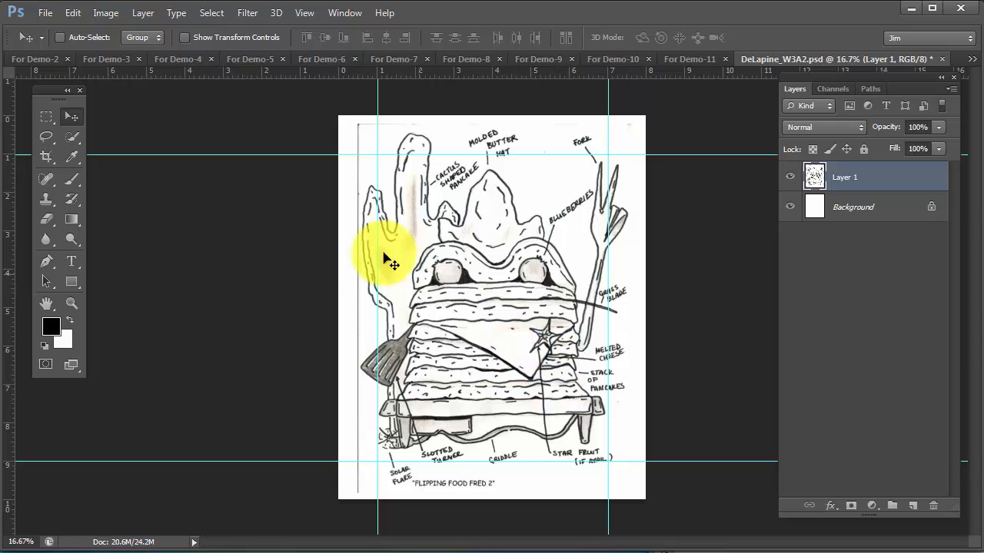
# Nudge the sketch layer slightly lower and toward the page's left edge, keeping its drawing and labels on the page
pyautogui.moveTo(515, 365)
pyautogui.mouseDown()
pyautogui.moveTo(512, 333)
pyautogui.moveTo(519, 366)
pyautogui.mouseUp()
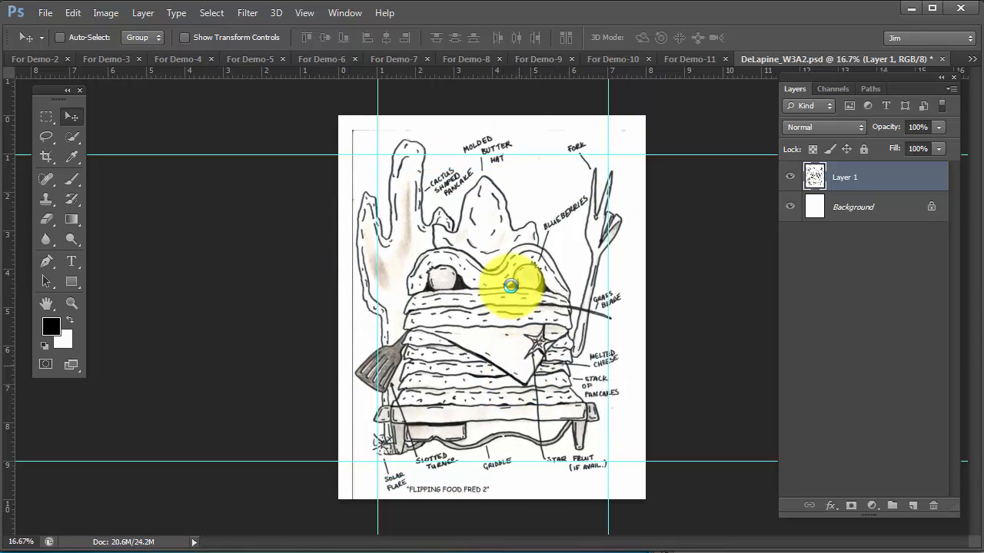
# Close the For Demo-2 spatula photo without saving its changes
pyautogui.click(103, 61)
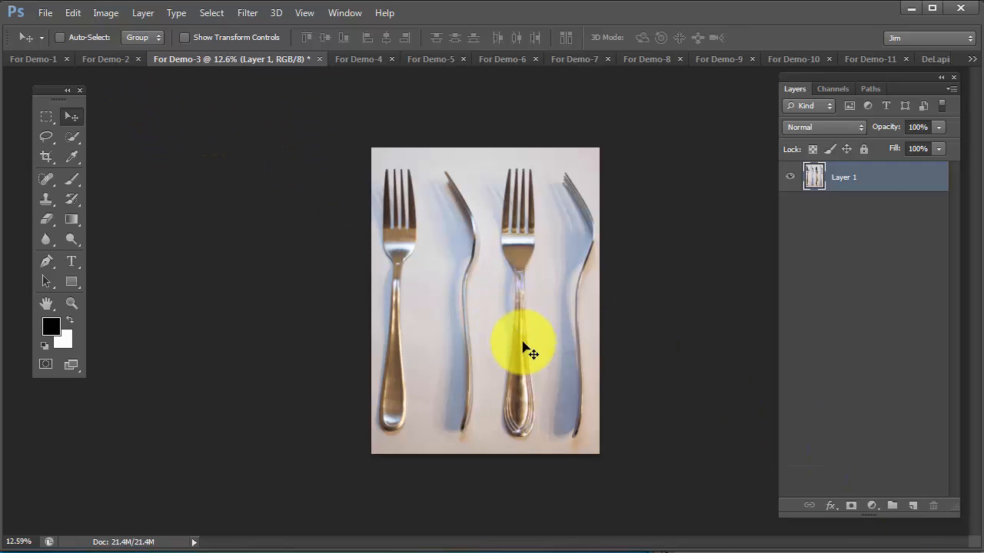
pyautogui.click(100, 60)
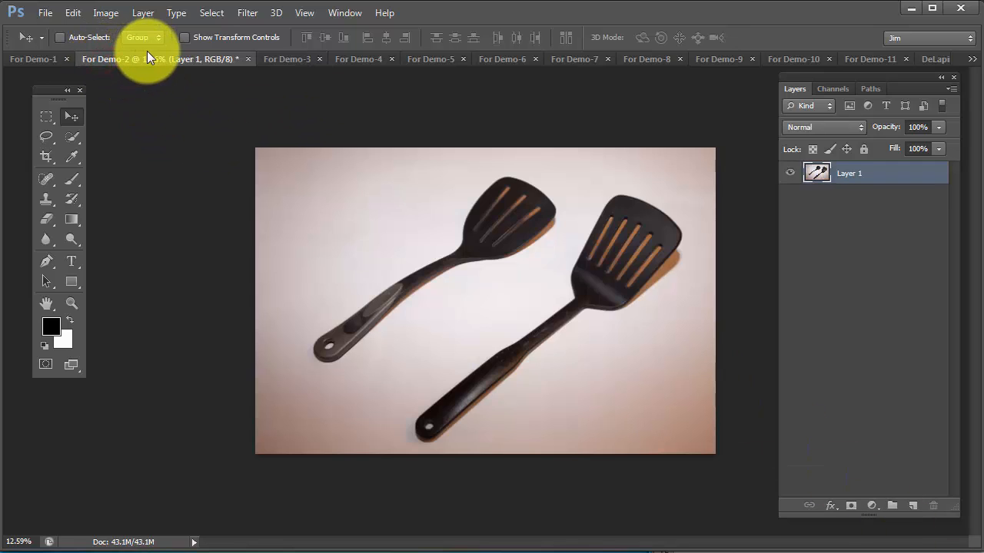
pyautogui.click(247, 59)
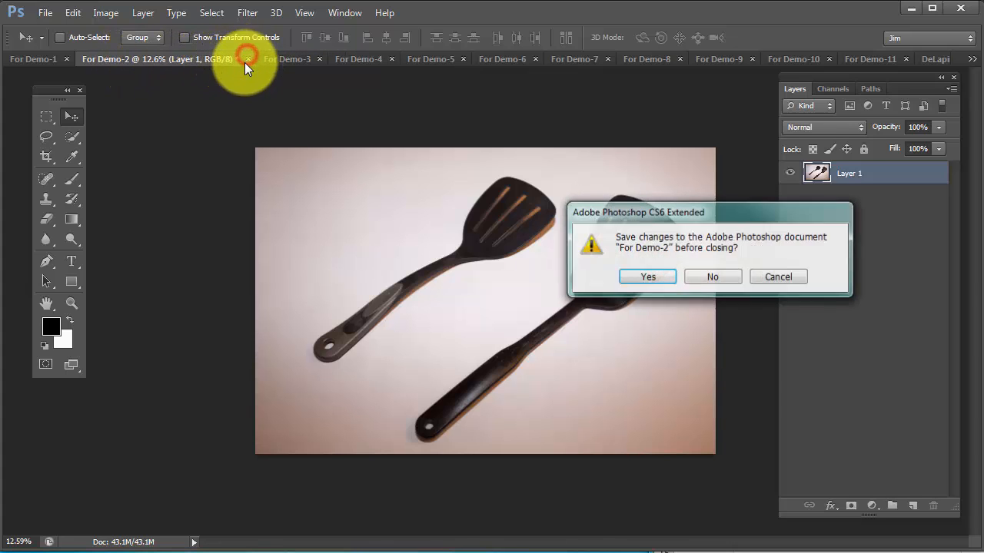
pyautogui.click(695, 279)
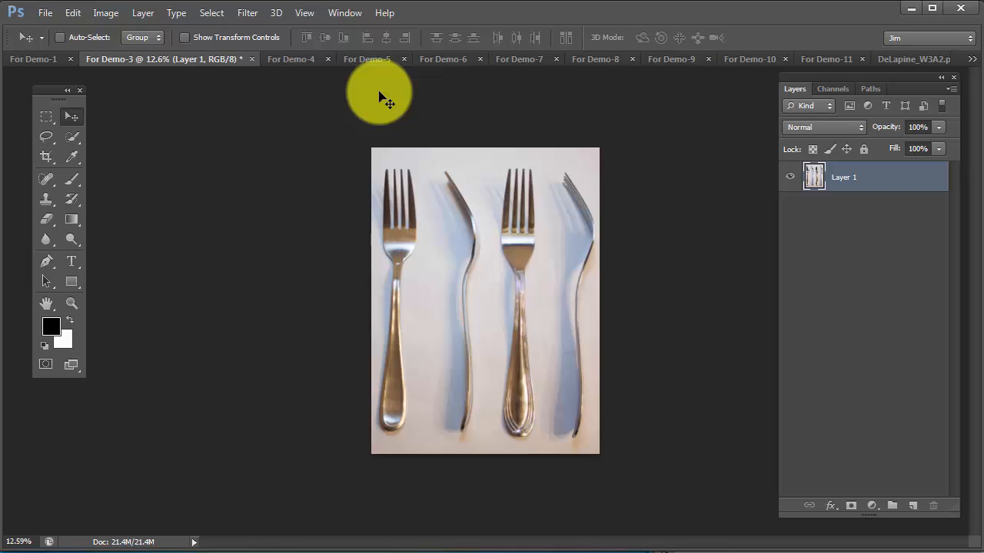
# Set the For Demo-3 fork photo's resolution to 72 pixels/inch with resampling off
pyautogui.click(108, 14)
pyautogui.click(145, 124)
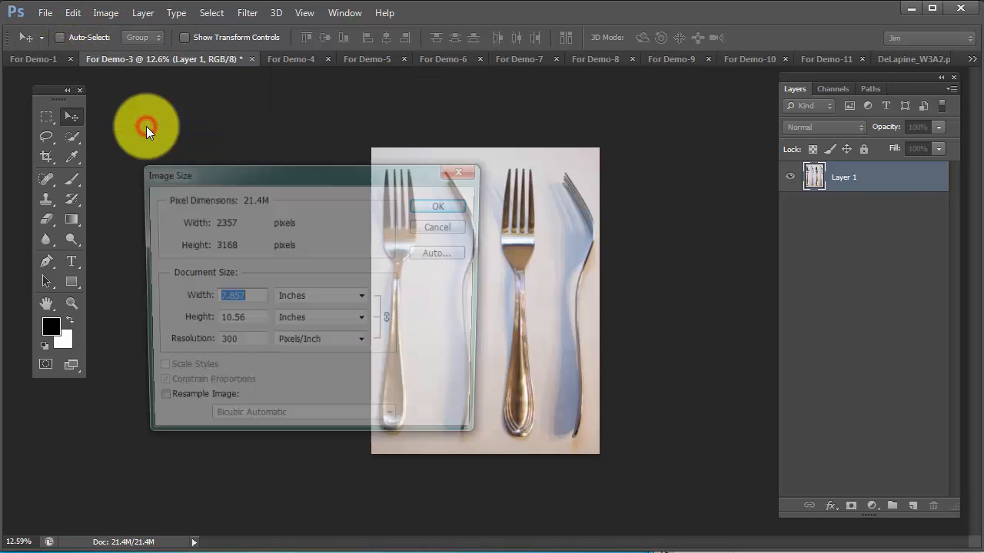
pyautogui.moveTo(328, 172); pyautogui.dragTo(496, 152)
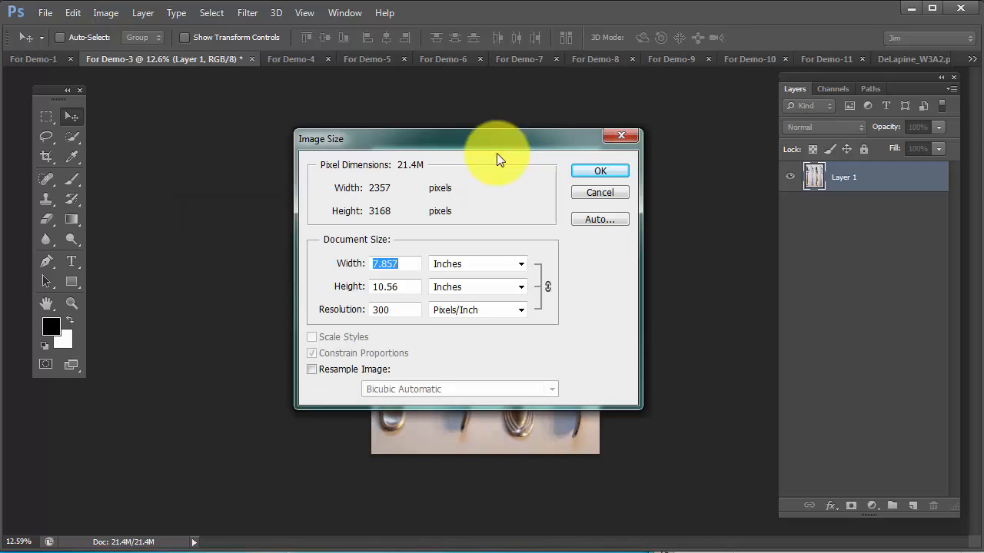
pyautogui.doubleClick(395, 309)
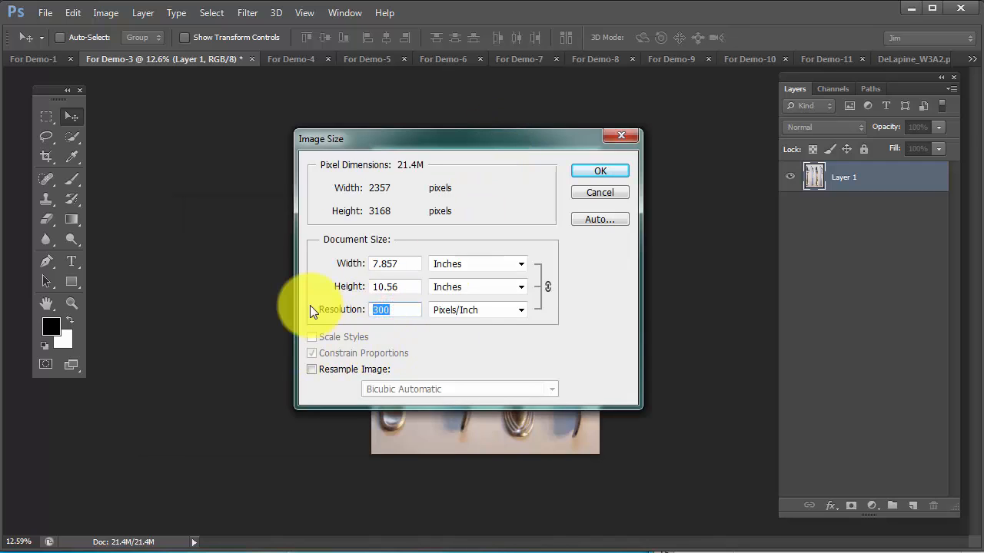
pyautogui.write('72')
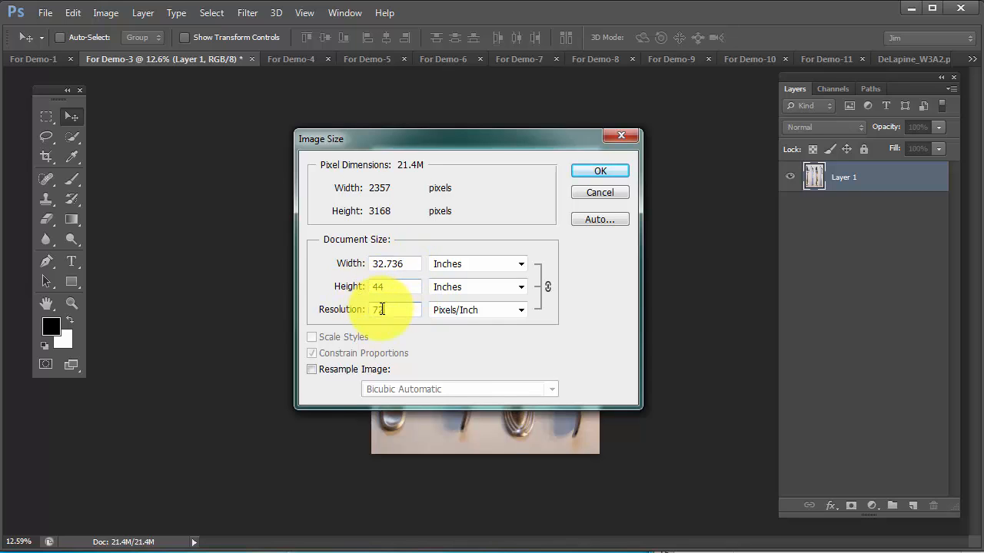
pyautogui.click(601, 171)
# Set the fork photo's resolution back to 300 pixels/inch with resampling off
pyautogui.click(105, 13)
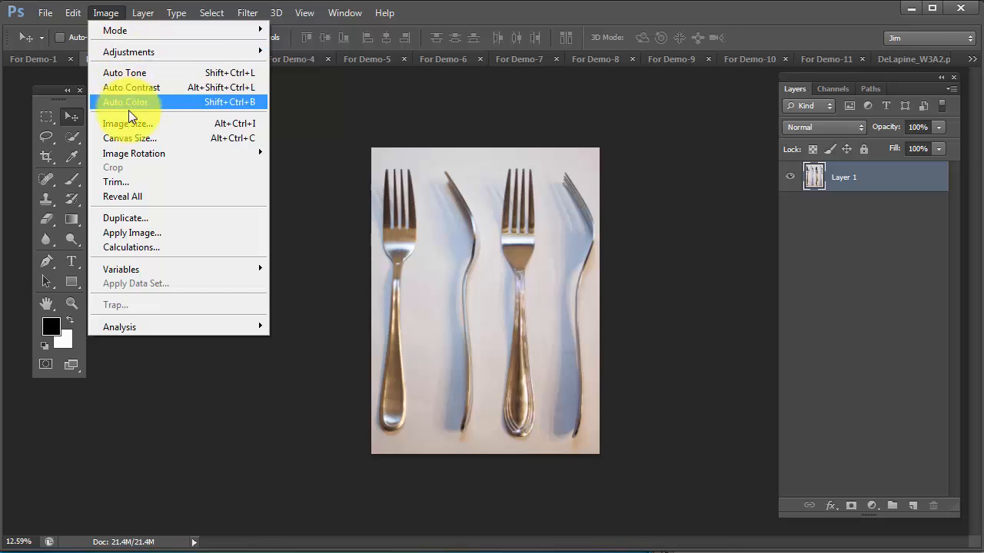
pyautogui.click(128, 124)
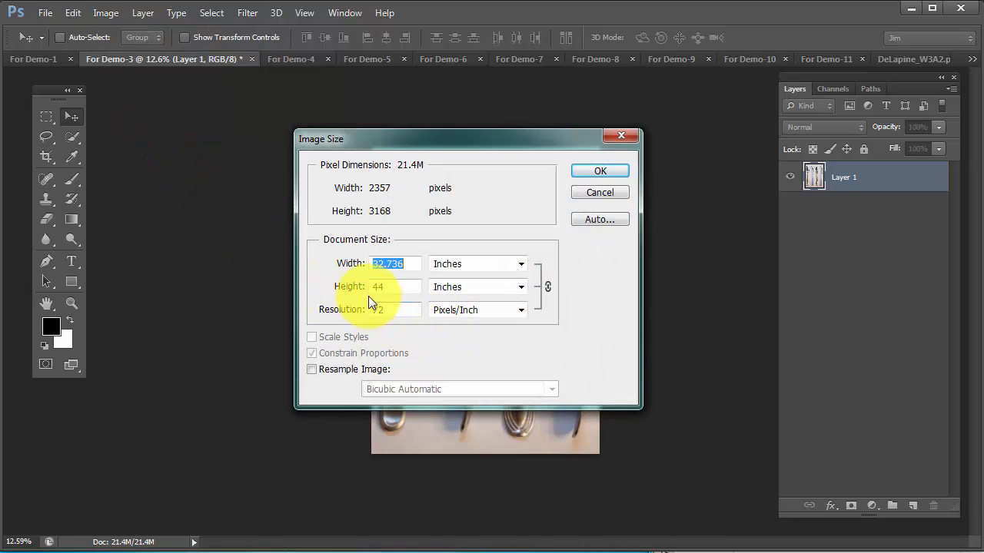
pyautogui.click(454, 235)
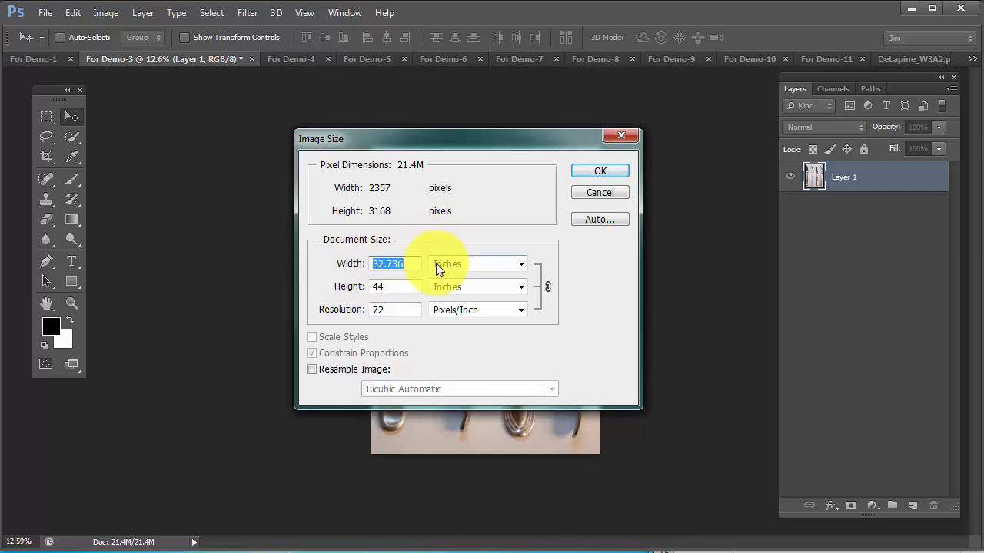
pyautogui.click(581, 313)
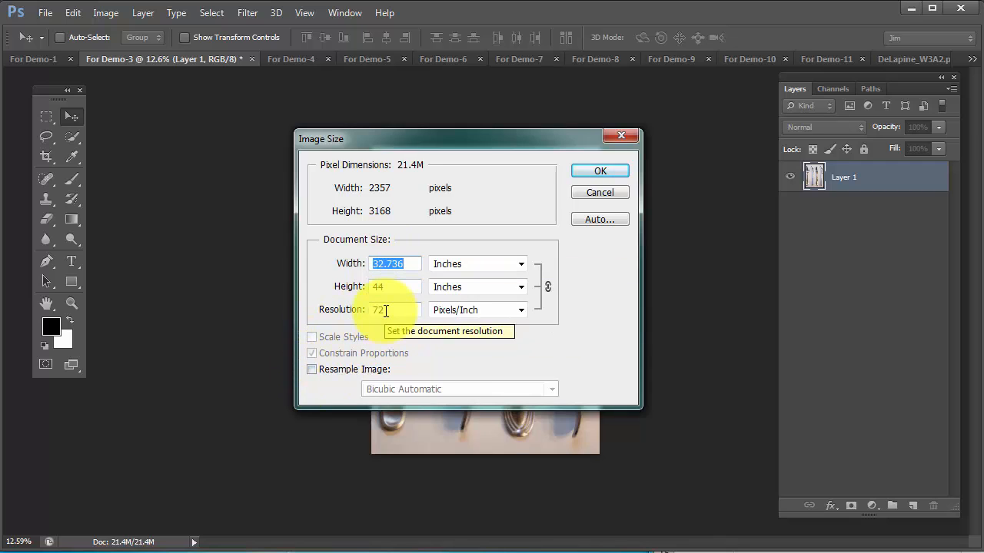
pyautogui.click(386, 311)
pyautogui.write('300')
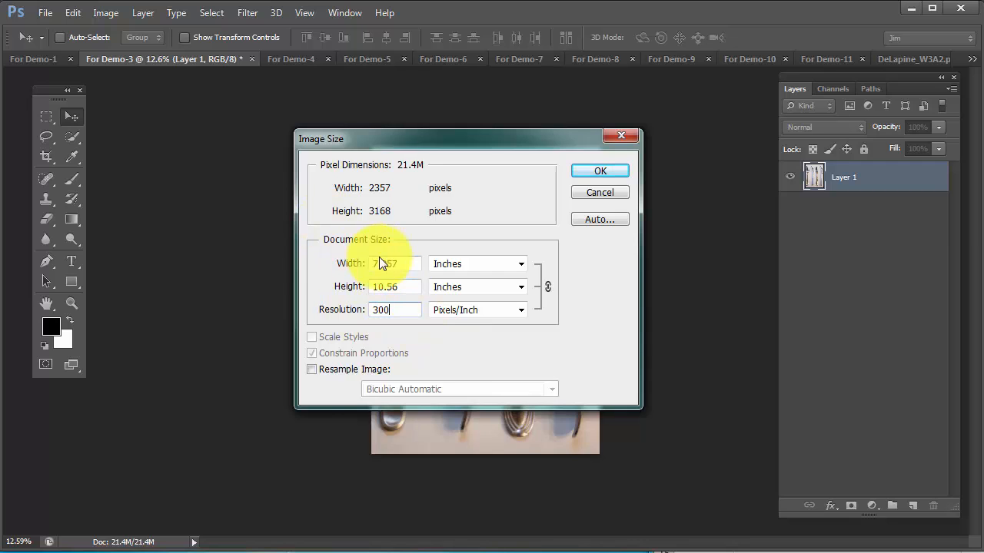
pyautogui.click(401, 313)
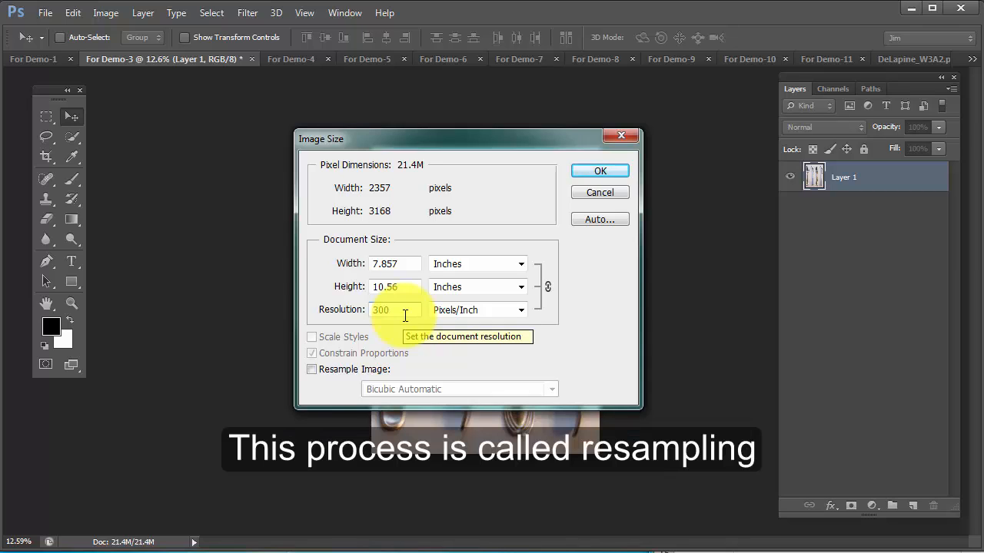
pyautogui.click(592, 171)
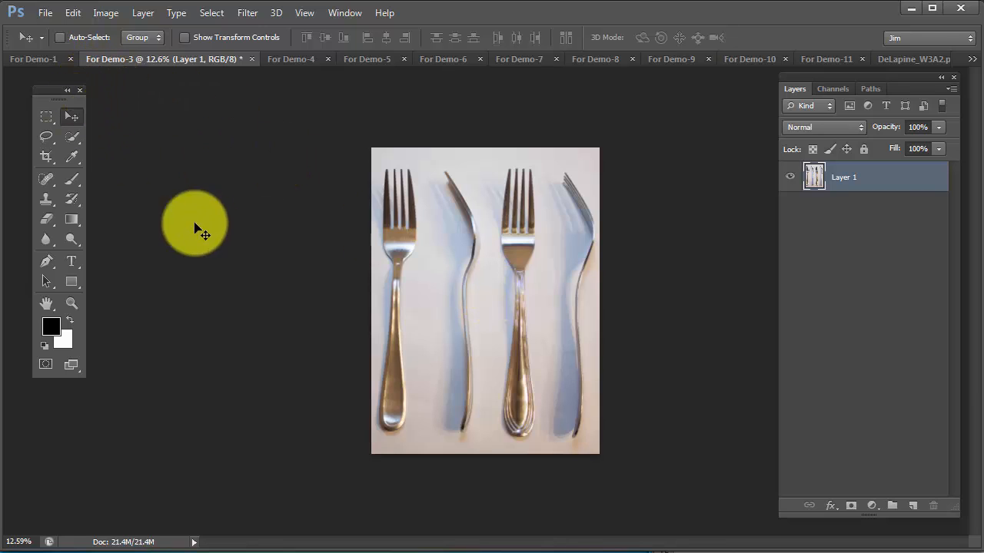
# Try placing the For Demo-3 fork photo centred in the W3A2 document, and undo the placement
pyautogui.moveTo(492, 296); pyautogui.dragTo(469, 219)
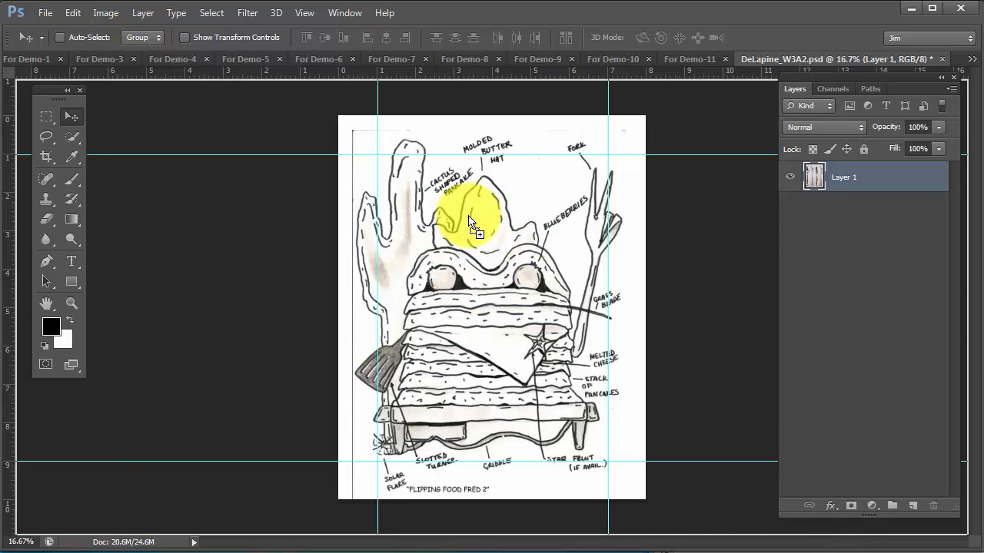
pyautogui.moveTo(470, 221); pyautogui.dragTo(469, 220)
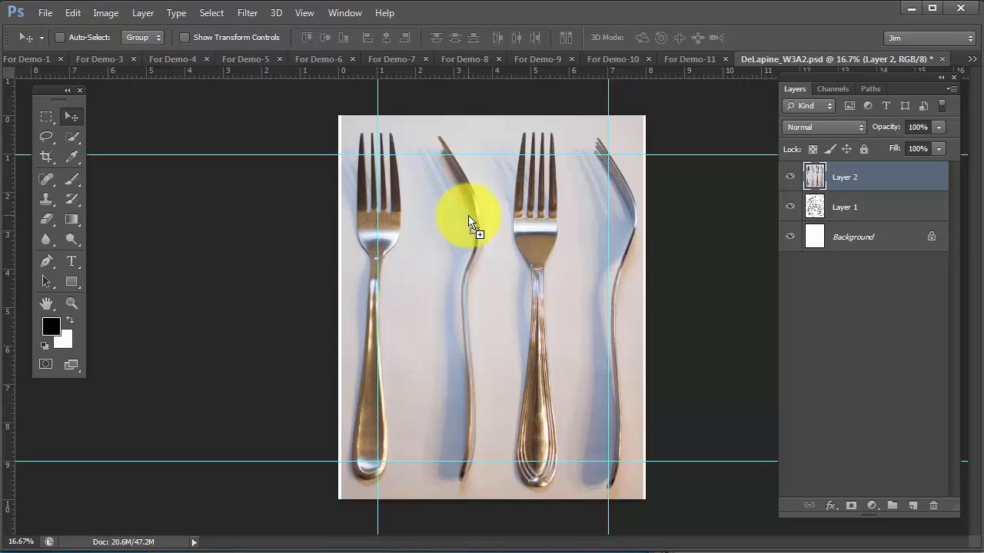
pyautogui.hotkey('ctrl', 'z')
# Copy the For Demo-3 fork photo into the W3A2 document as a new layer, shifted so the third fork is entirely on the page
pyautogui.click(80, 58)
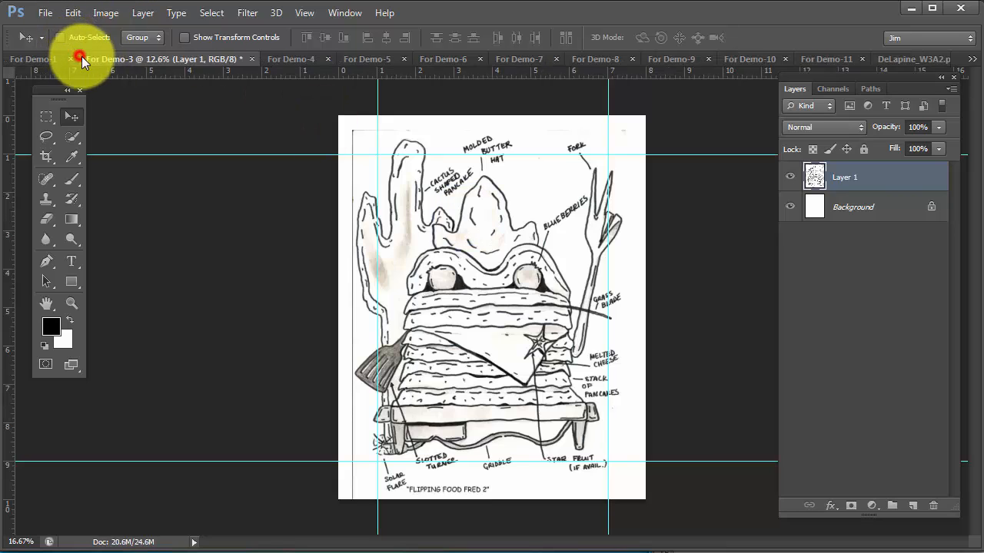
pyautogui.moveTo(492, 330)
pyautogui.mouseDown()
pyautogui.moveTo(758, 180)
pyautogui.moveTo(900, 66)
pyautogui.moveTo(653, 222)
pyautogui.moveTo(573, 215)
pyautogui.moveTo(518, 284)
pyautogui.moveTo(509, 336)
pyautogui.moveTo(611, 351)
pyautogui.moveTo(377, 330)
pyautogui.moveTo(399, 329)
pyautogui.moveTo(446, 298)
pyautogui.moveTo(422, 302)
pyautogui.mouseUp()
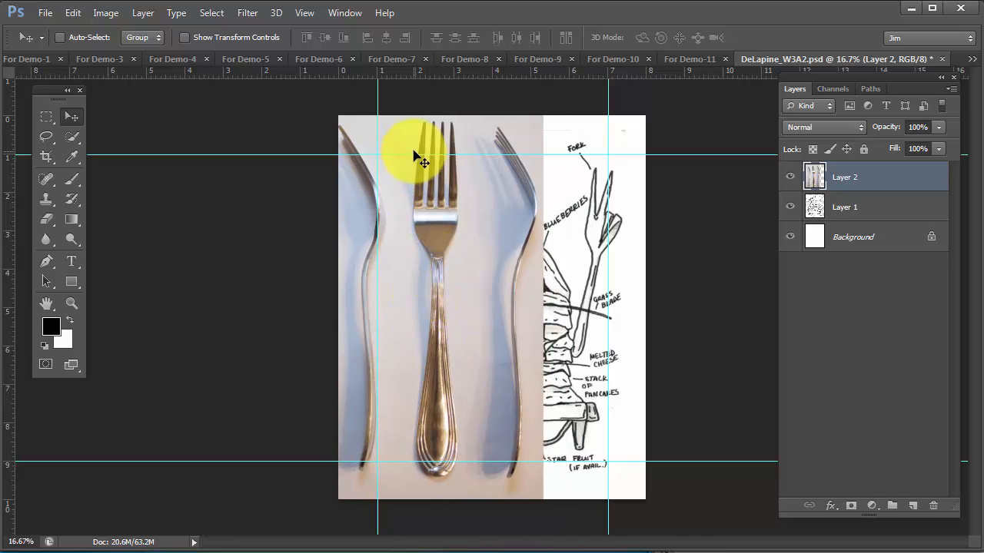
pyautogui.moveTo(488, 328); pyautogui.dragTo(515, 338)
pyautogui.moveTo(514, 334); pyautogui.dragTo(518, 335)
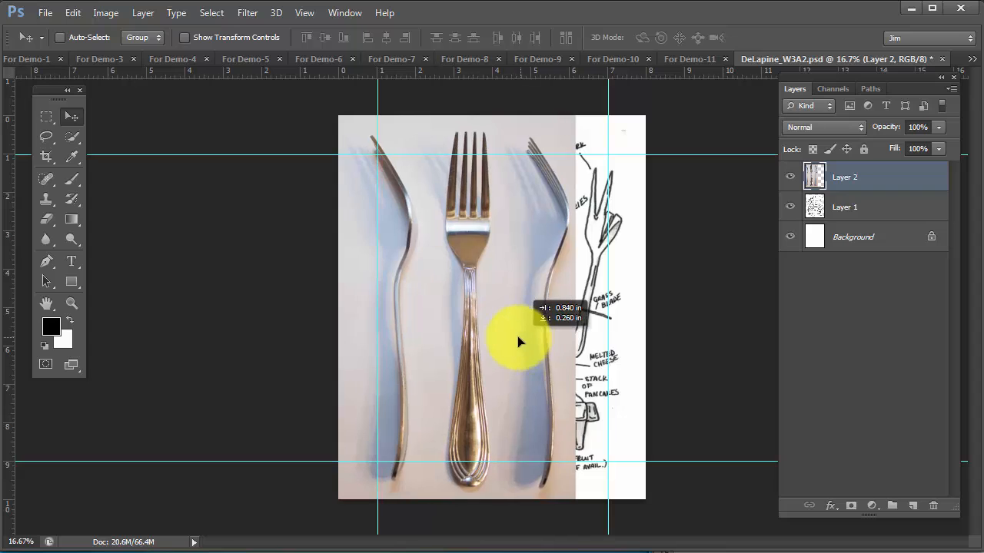
# Lasso loosely around the upright middle fork and hide the rest of the photo with a layer mask
pyautogui.click(45, 137)
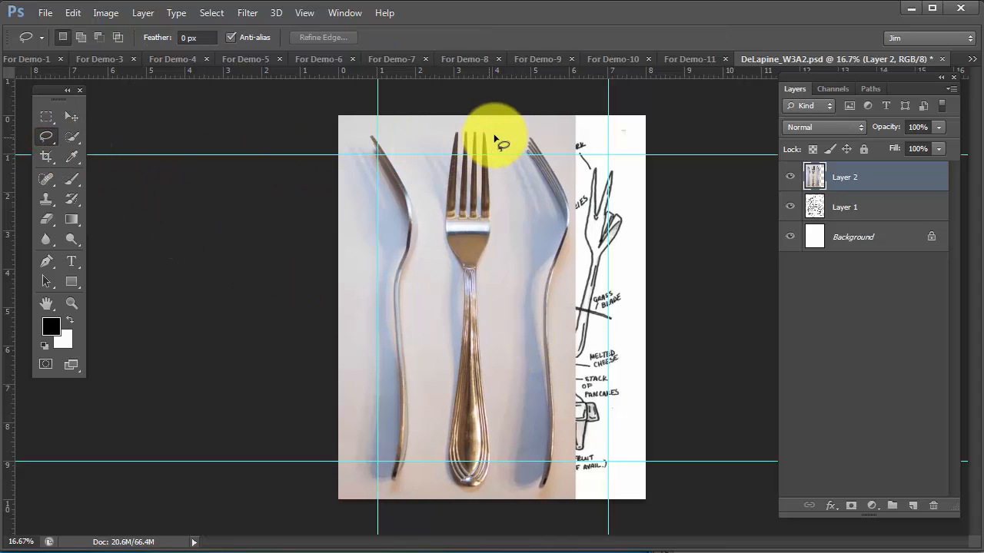
pyautogui.moveTo(496, 125)
pyautogui.mouseDown()
pyautogui.moveTo(446, 128)
pyautogui.moveTo(435, 136)
pyautogui.moveTo(431, 165)
pyautogui.moveTo(431, 448)
pyautogui.moveTo(462, 507)
pyautogui.moveTo(491, 492)
pyautogui.moveTo(503, 440)
pyautogui.moveTo(487, 299)
pyautogui.moveTo(505, 123)
pyautogui.mouseUp()
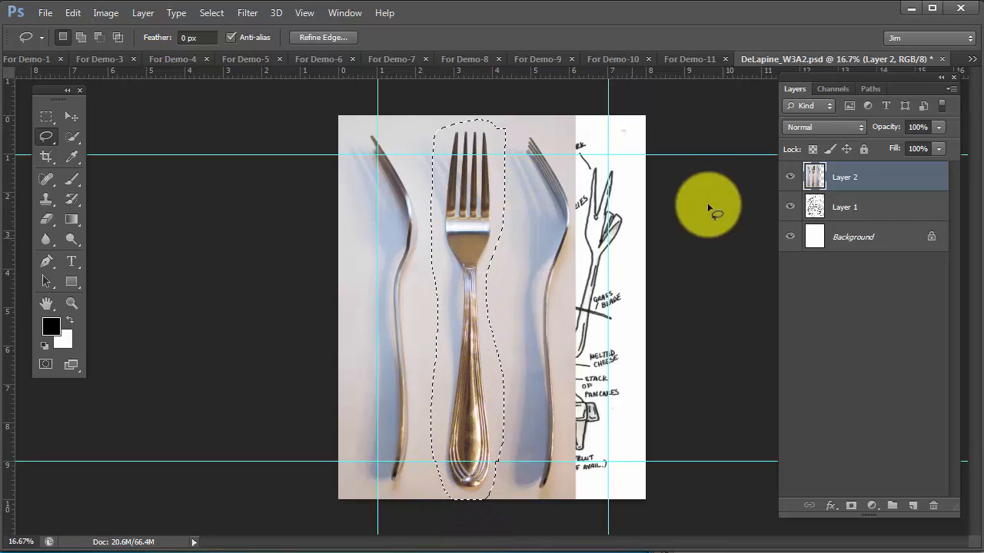
pyautogui.click(851, 506)
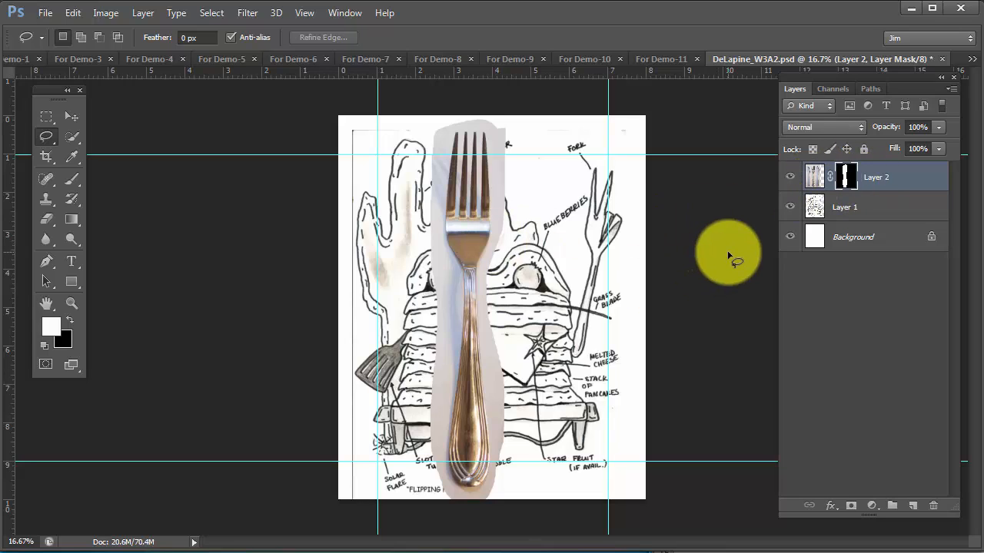
# Disable the fork layer's mask to view the full photo underneath, and enable the mask again
pyautogui.rightClick(846, 176)
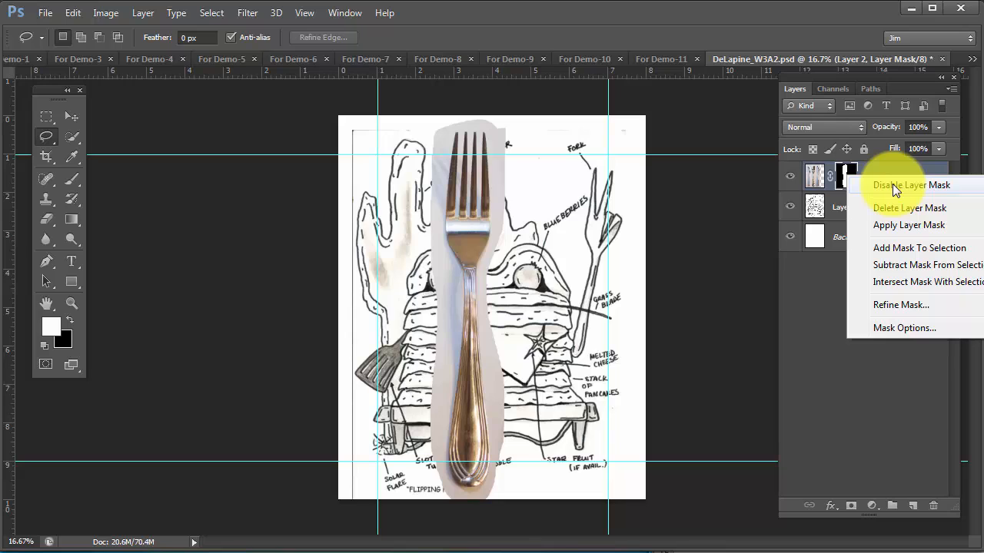
pyautogui.click(893, 185)
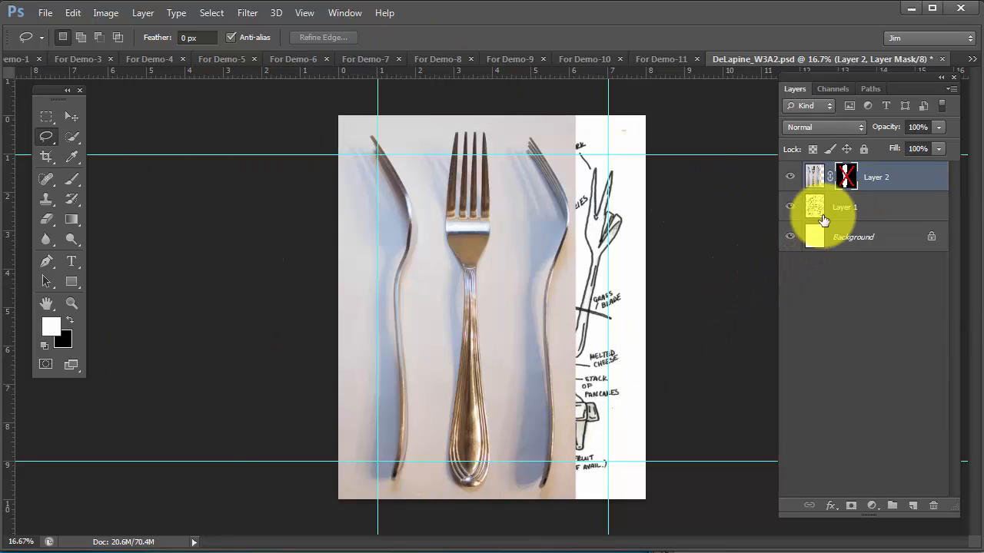
pyautogui.rightClick(846, 185)
pyautogui.click(876, 196)
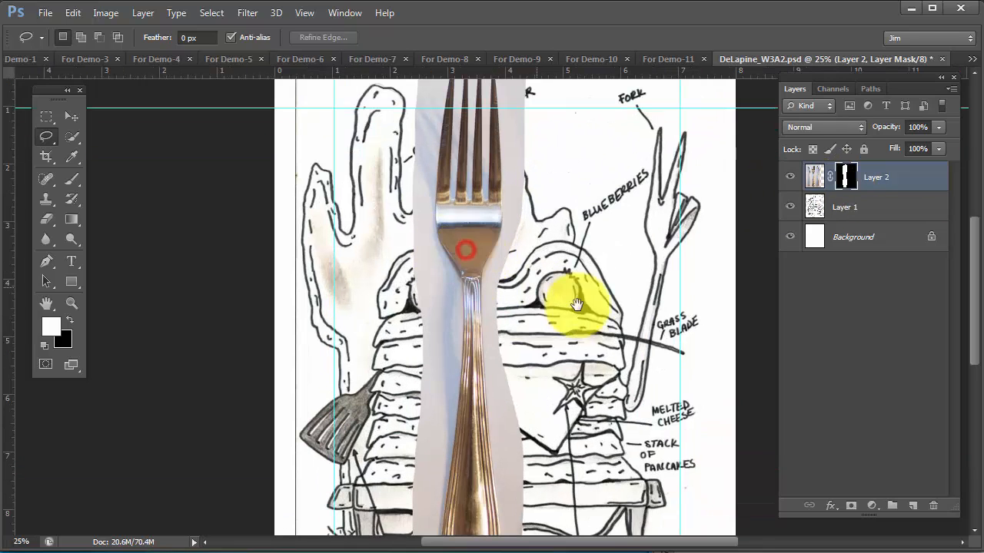
# Free-transform the masked fork layer, rotating it about 8° clockwise and scaling it proportionally to 63%
pyautogui.keyDown('ctrl'); pyautogui.click(466, 247); pyautogui.keyUp('ctrl')
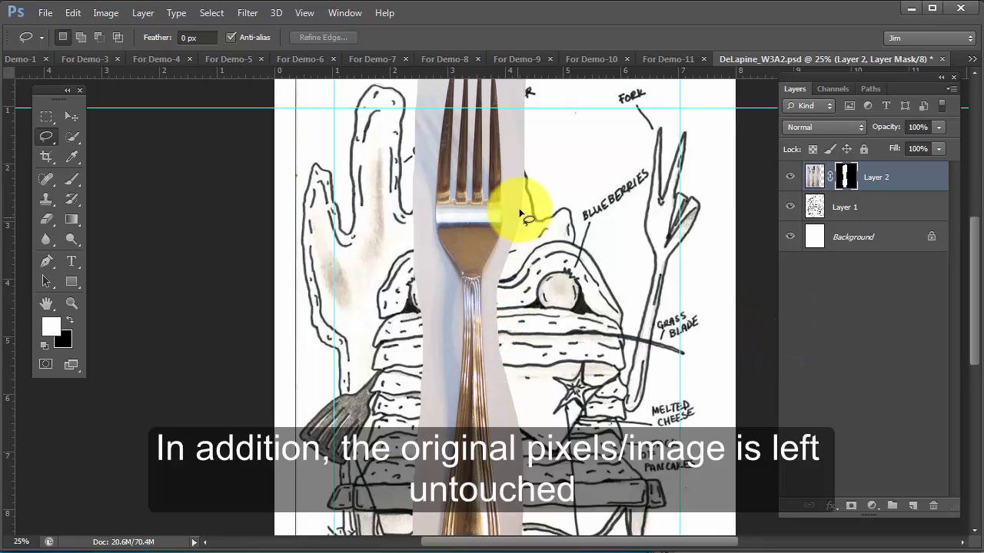
pyautogui.moveTo(521, 207)
pyautogui.mouseDown()
pyautogui.moveTo(566, 290)
pyautogui.moveTo(440, 85)
pyautogui.mouseUp()
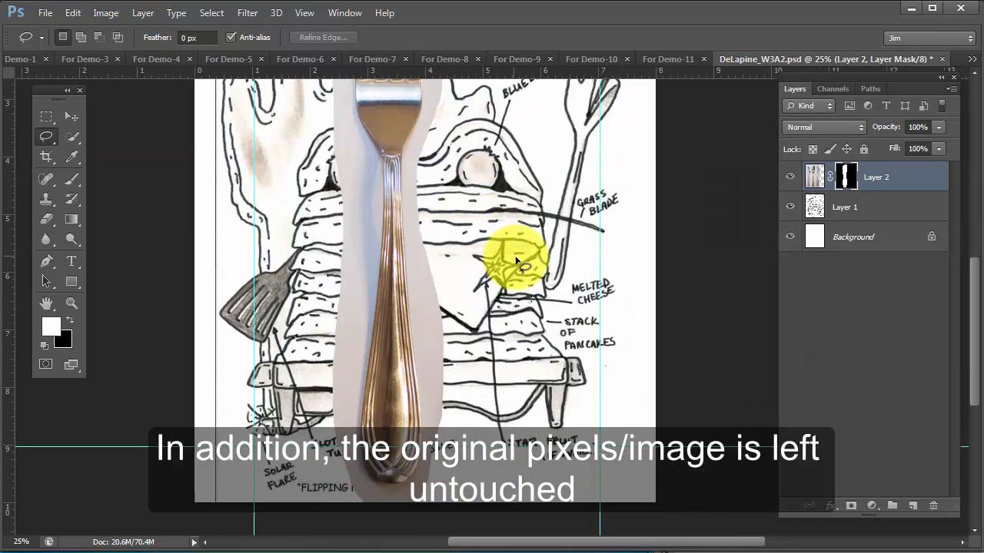
pyautogui.scroll(-3, 520, 263)
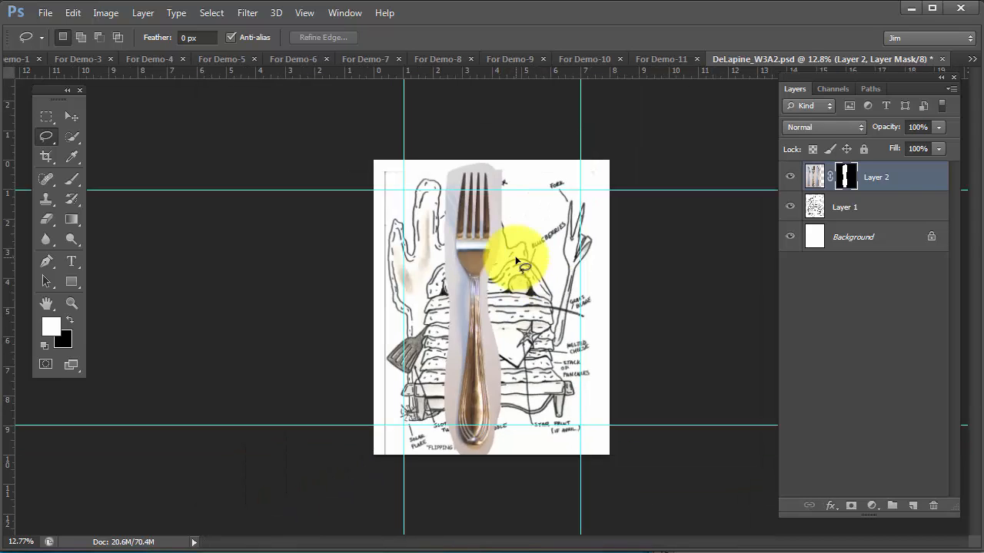
pyautogui.hotkey('ctrl', 't')
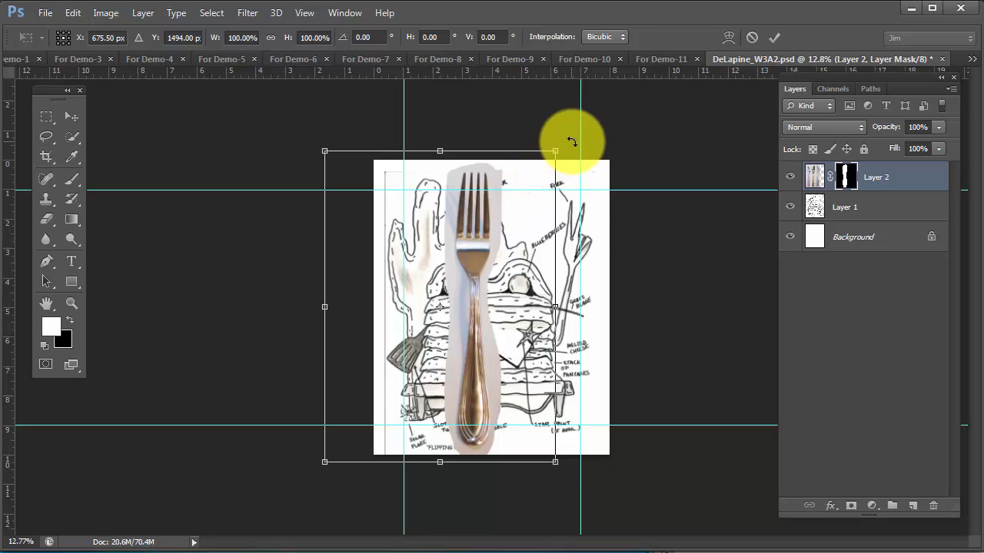
pyautogui.moveTo(567, 145); pyautogui.dragTo(600, 155)
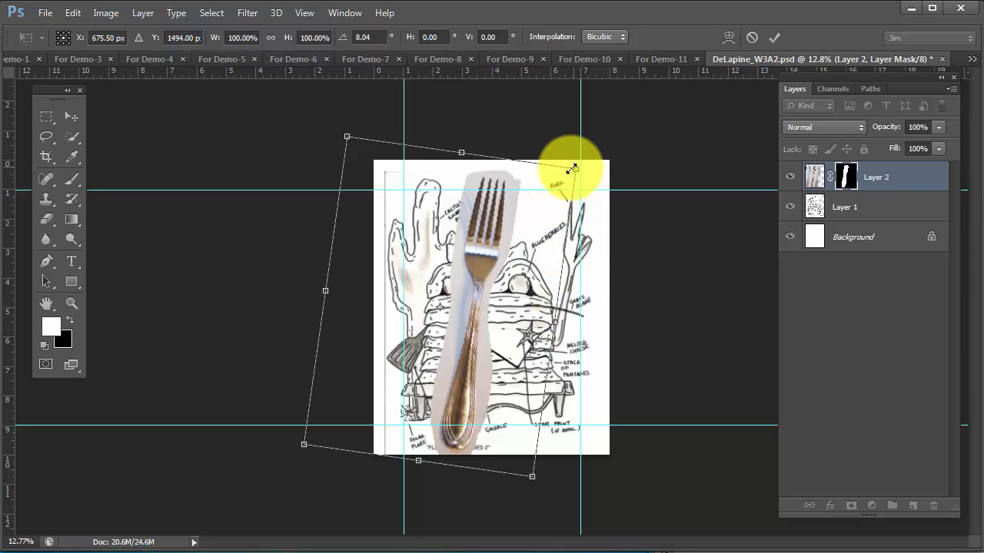
pyautogui.moveTo(576, 171); pyautogui.dragTo(539, 238)
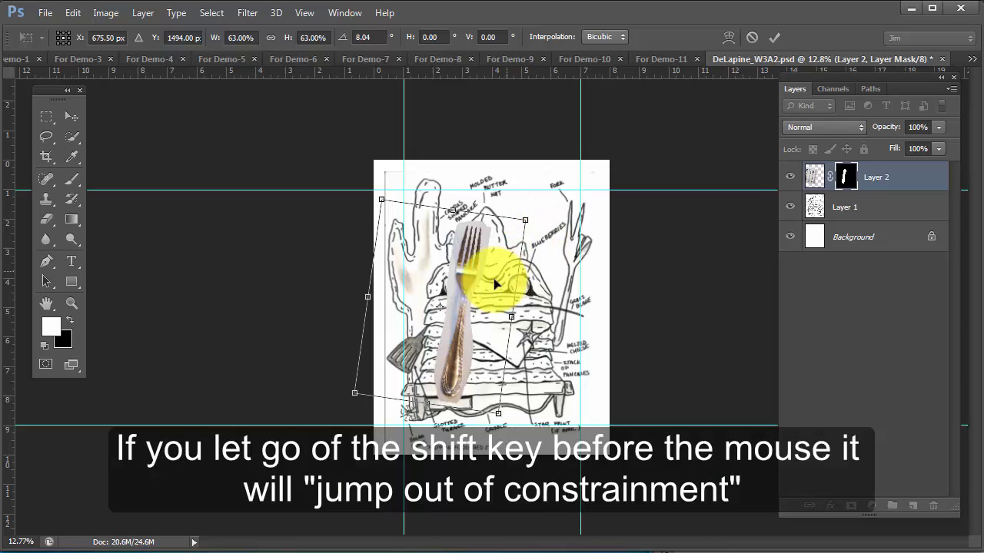
# Position the fork over the sketched fork and scale it to about 54.4% around a reference point at its tines
pyautogui.moveTo(465, 278); pyautogui.dragTo(543, 254)
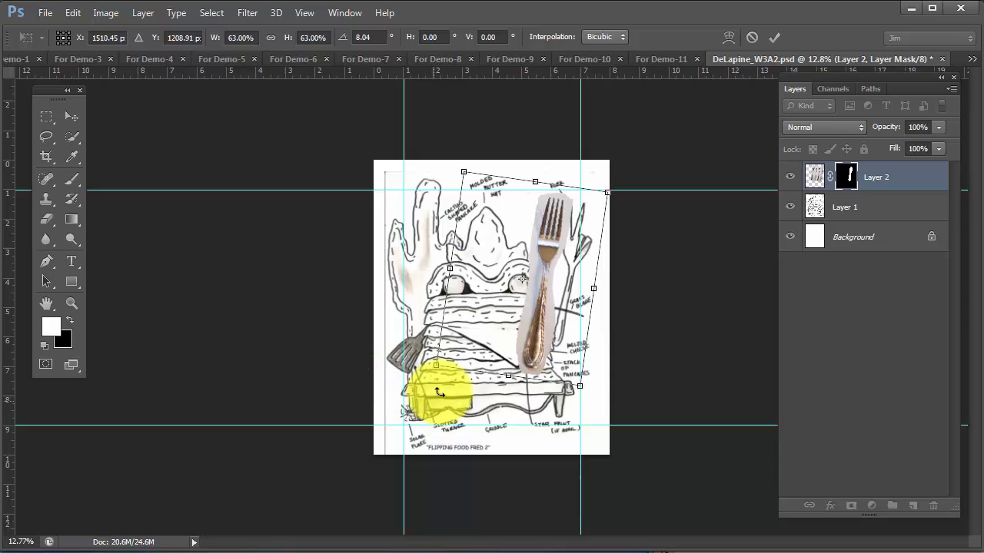
pyautogui.moveTo(555, 219); pyautogui.dragTo(566, 202)
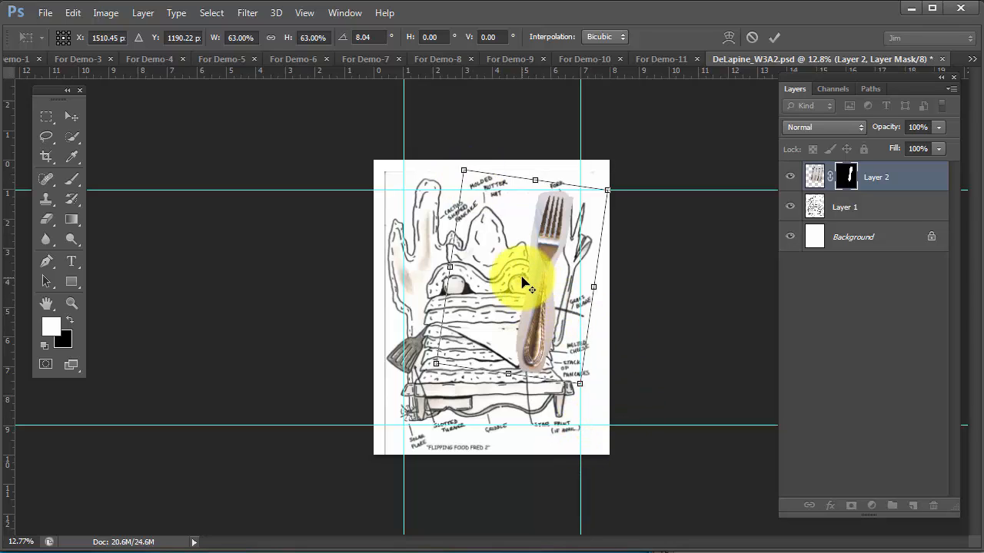
pyautogui.moveTo(521, 281); pyautogui.dragTo(560, 202)
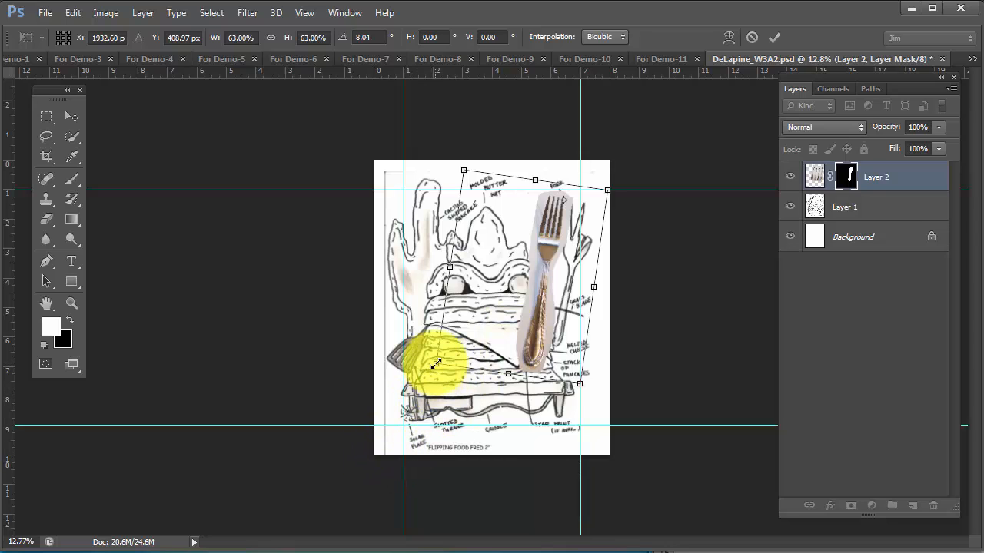
pyautogui.moveTo(435, 363); pyautogui.dragTo(454, 341)
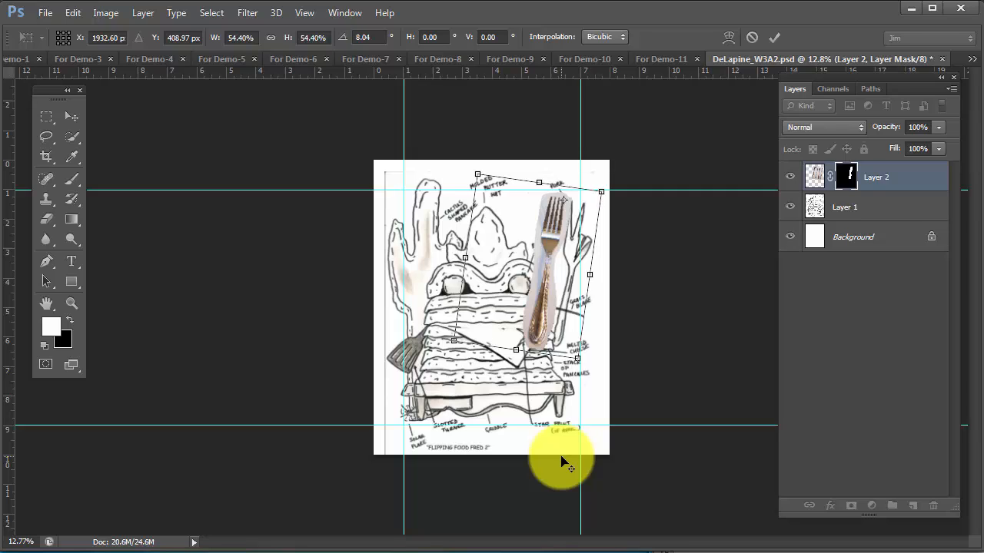
pyautogui.press('Return')
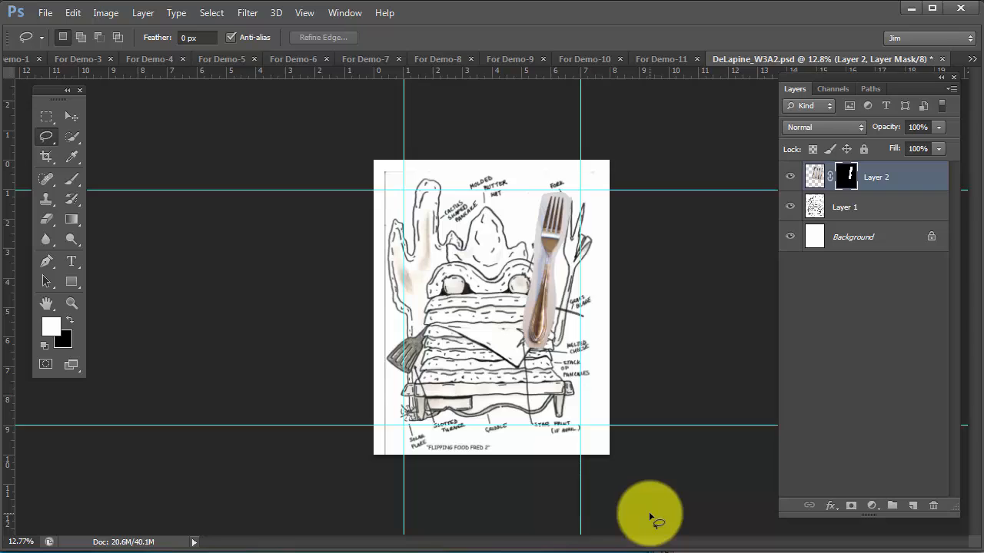
pyautogui.moveTo(542, 311); pyautogui.dragTo(565, 310)
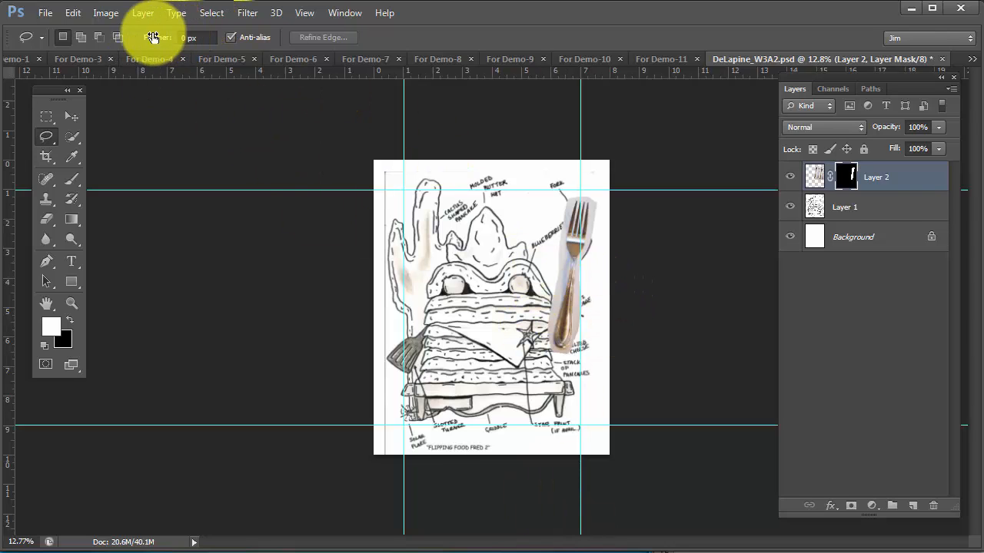
# Copy a rectangular area around the star fruit in For Demo-4 and paste it into the W3A2 document as a new layer
pyautogui.click(144, 60)
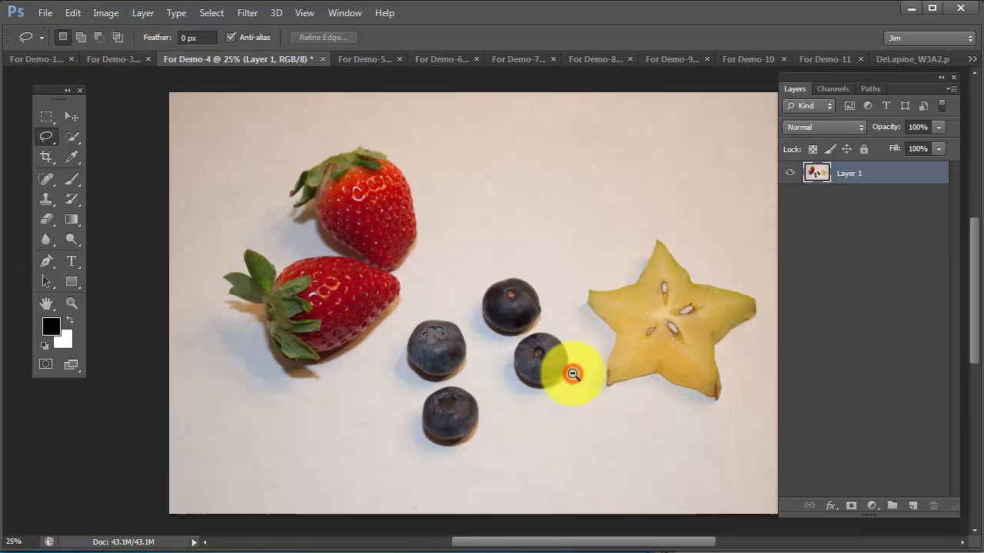
pyautogui.keyDown('alt'); pyautogui.click(572, 374); pyautogui.keyUp('alt')
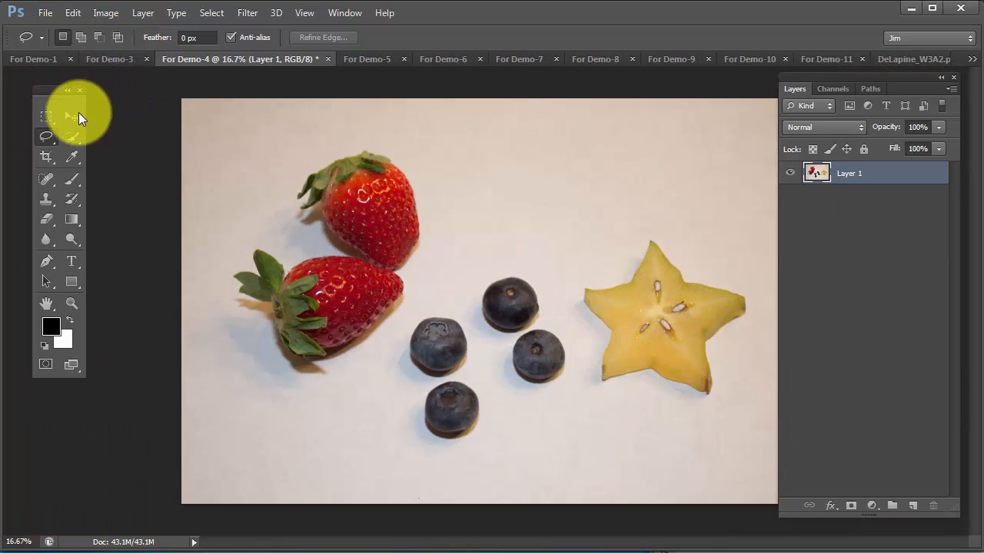
pyautogui.click(47, 116)
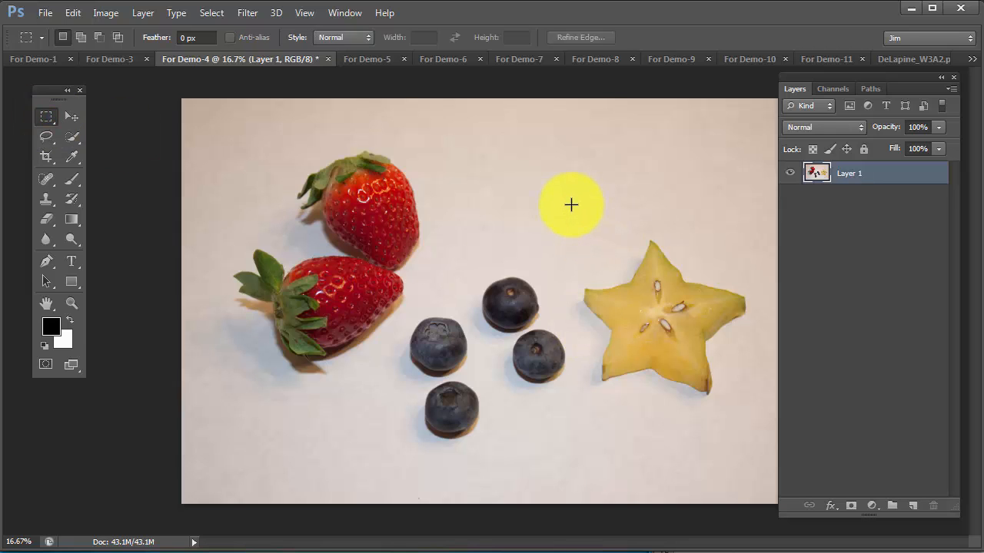
pyautogui.moveTo(571, 204); pyautogui.dragTo(762, 433)
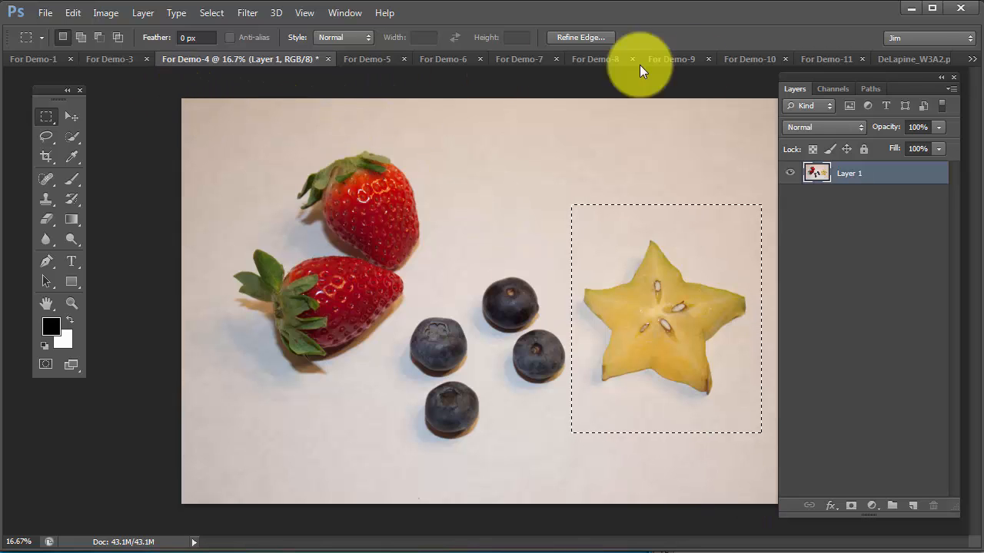
pyautogui.click(905, 58)
pyautogui.press('x')
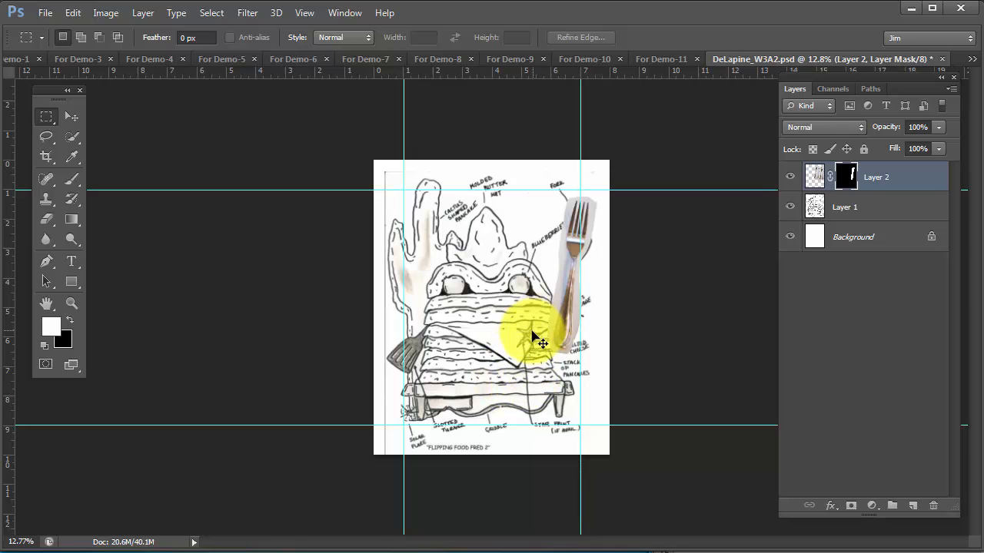
pyautogui.hotkey('ctrl', 'v')
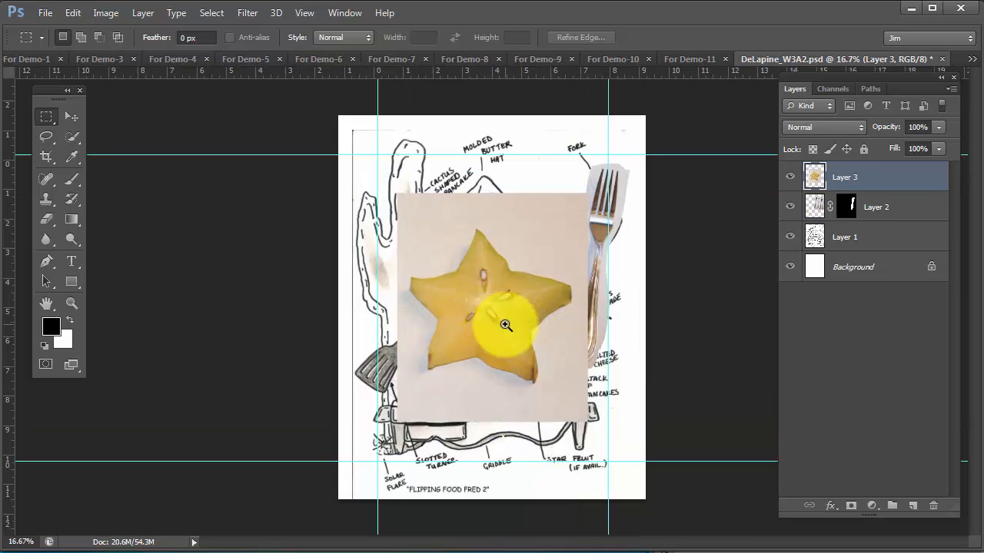
# Outline the star fruit loosely with the lasso, using mostly straight segments, and hide the rest of its layer with a layer mask
pyautogui.keyDown('ctrl'); pyautogui.click(505, 324); pyautogui.keyUp('ctrl')
pyautogui.keyDown('ctrl'); pyautogui.click(505, 324); pyautogui.keyUp('ctrl')
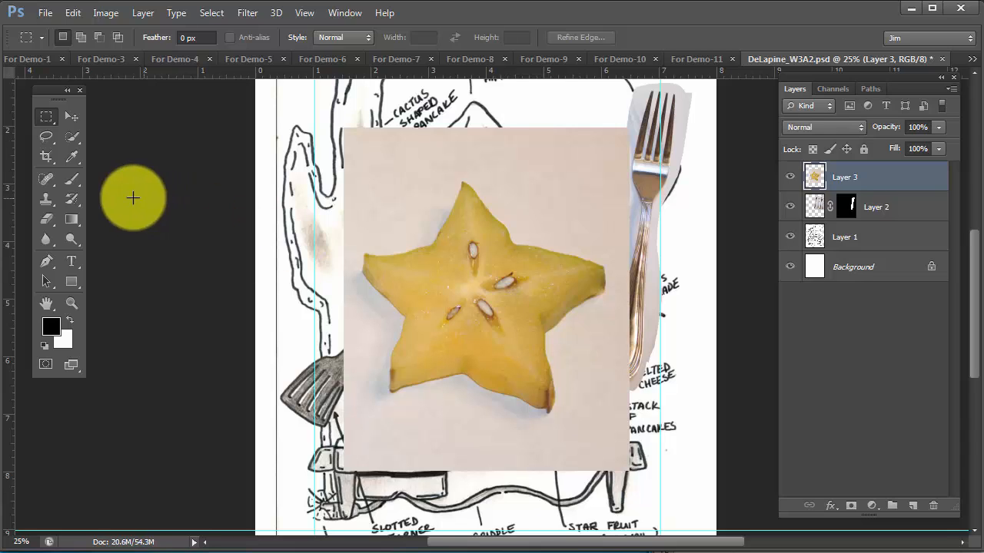
pyautogui.click(47, 138)
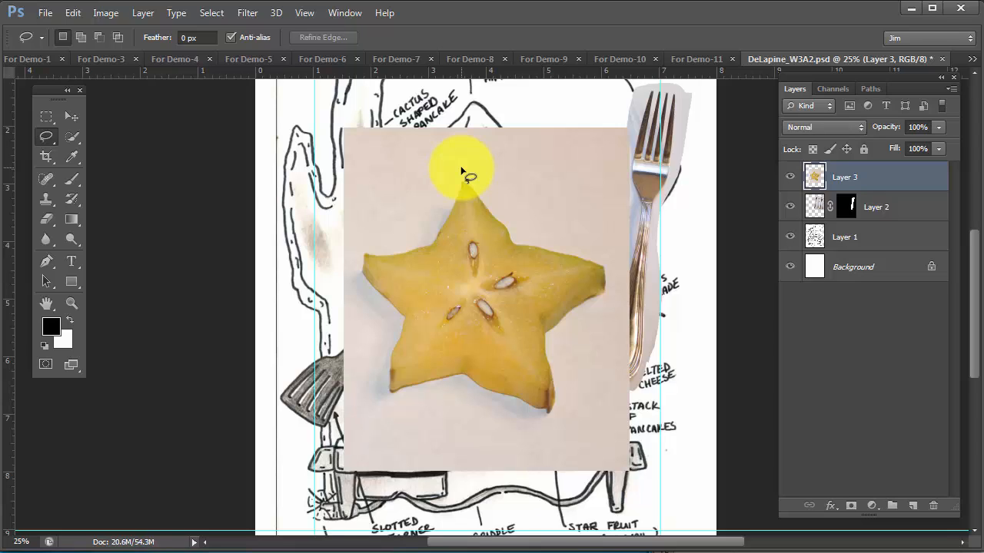
pyautogui.click(55, 142)
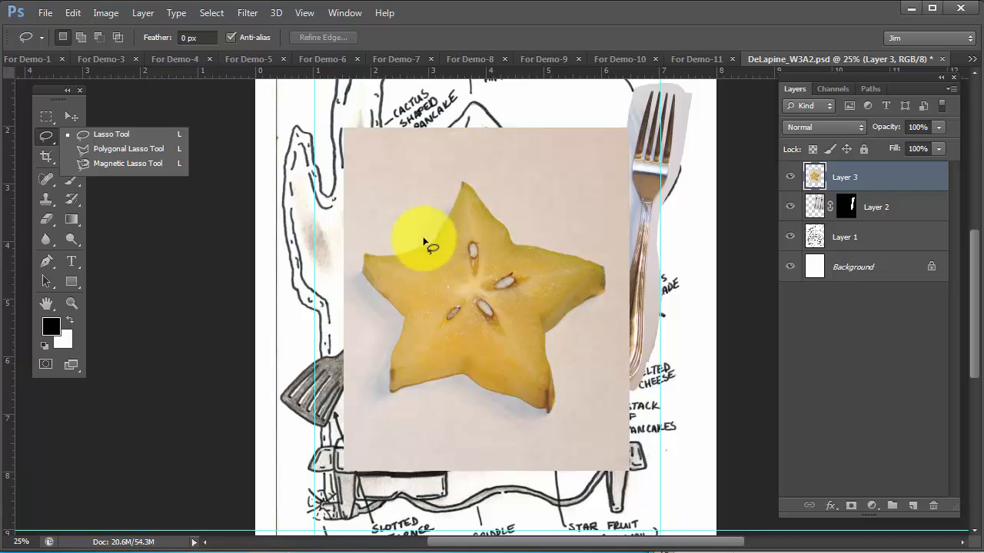
pyautogui.click(48, 136)
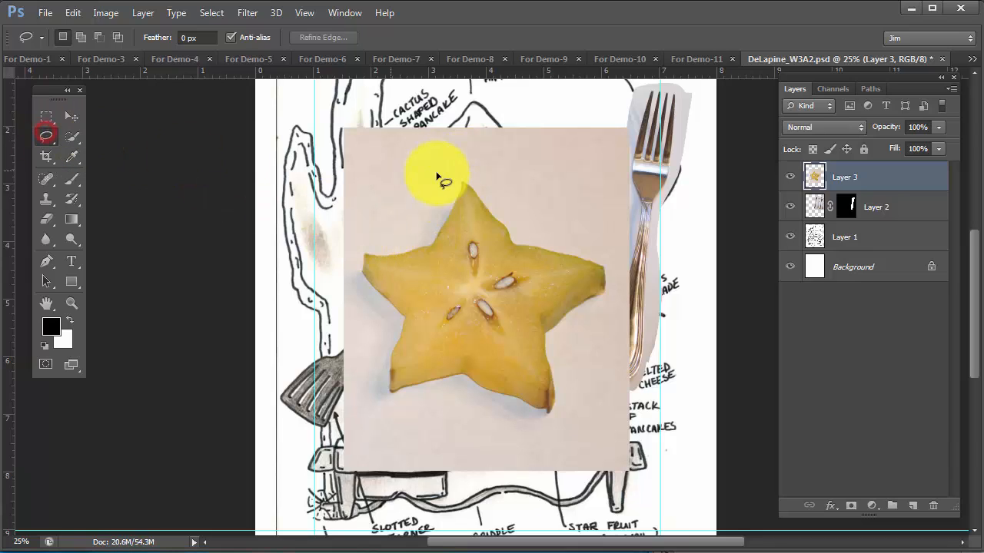
pyautogui.moveTo(471, 160); pyautogui.dragTo(452, 179)
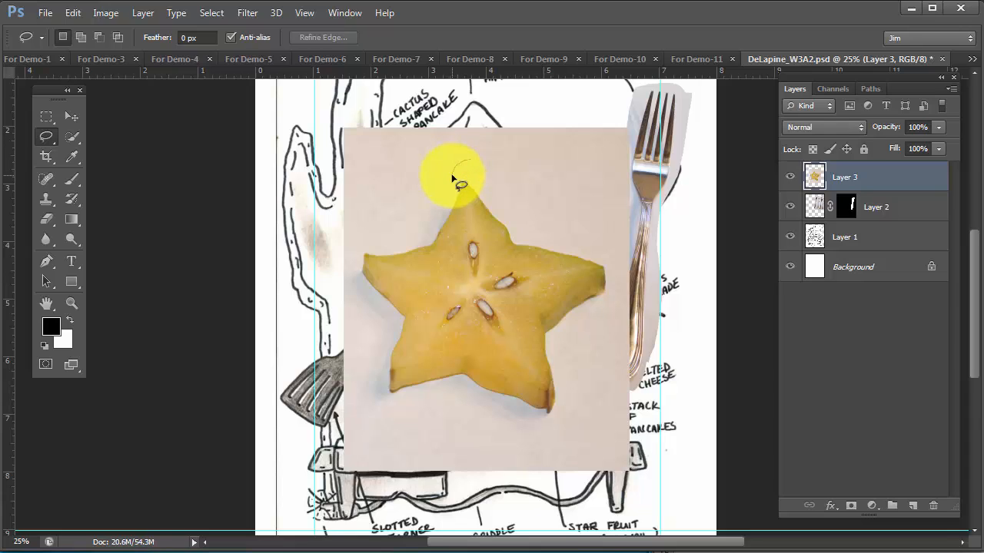
pyautogui.moveTo(452, 178)
pyautogui.mouseDown()
pyautogui.moveTo(471, 182)
pyautogui.moveTo(377, 226)
pyautogui.moveTo(496, 248)
pyautogui.mouseUp()
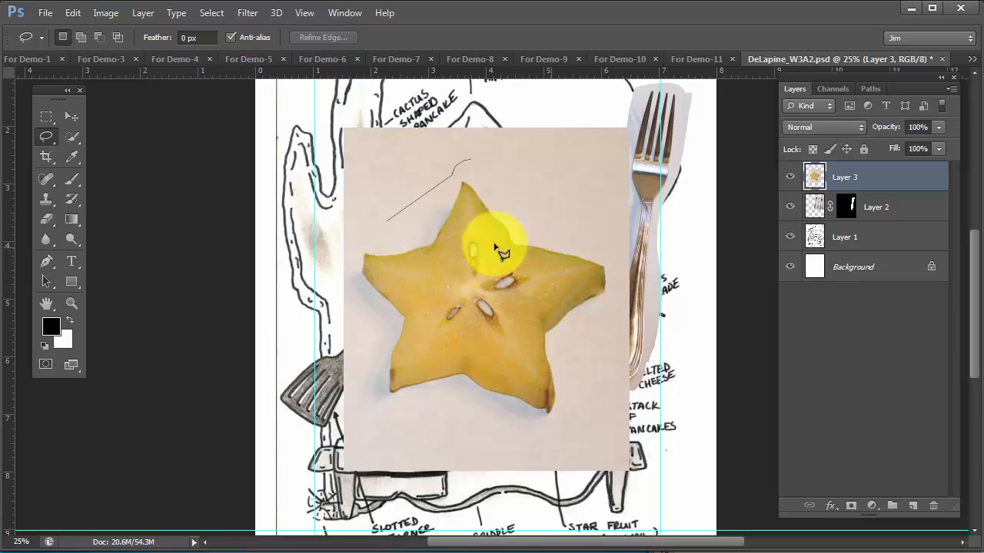
pyautogui.click(429, 234)
pyautogui.click(356, 242)
pyautogui.click(351, 271)
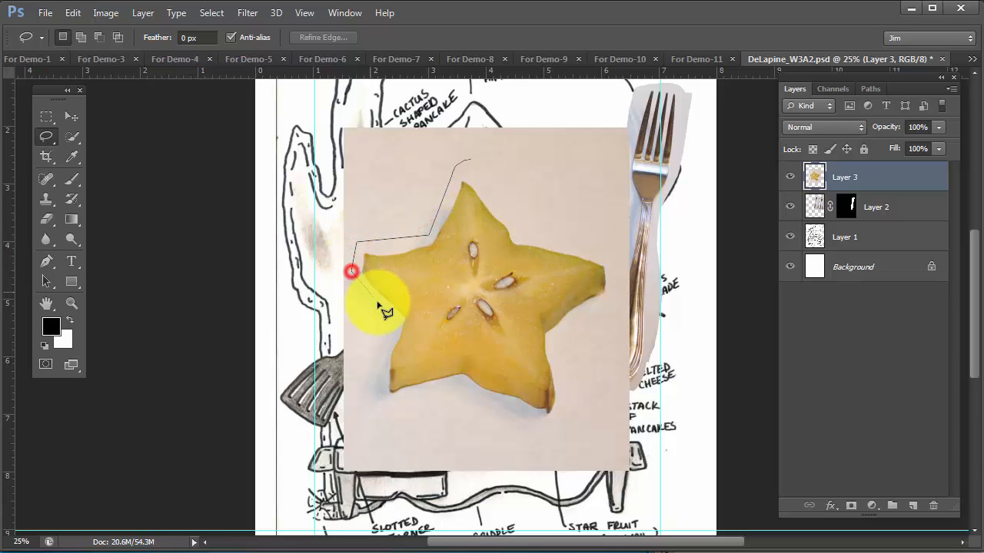
pyautogui.click(384, 313)
pyautogui.click(366, 367)
pyautogui.click(380, 410)
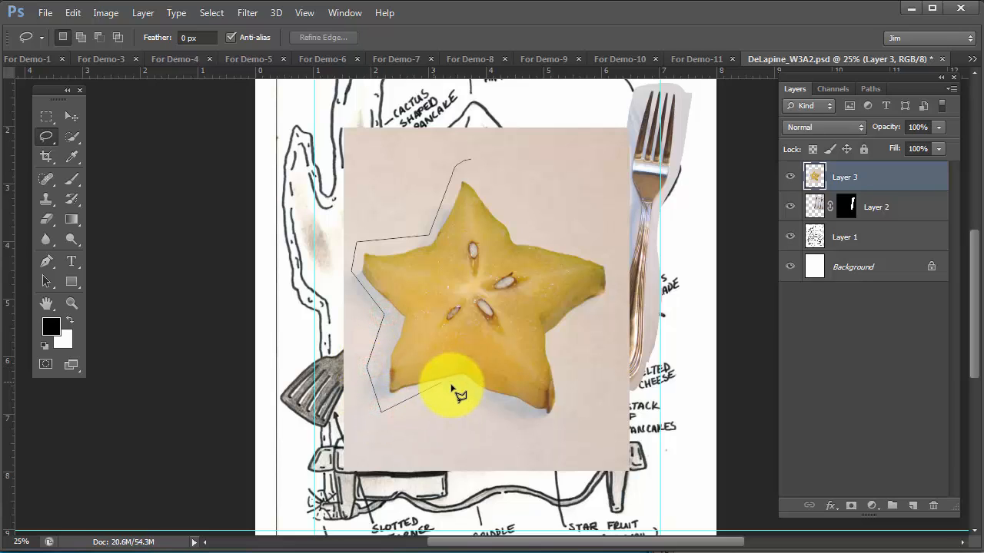
pyautogui.click(458, 386)
pyautogui.click(525, 419)
pyautogui.click(542, 418)
pyautogui.click(566, 407)
pyautogui.click(566, 377)
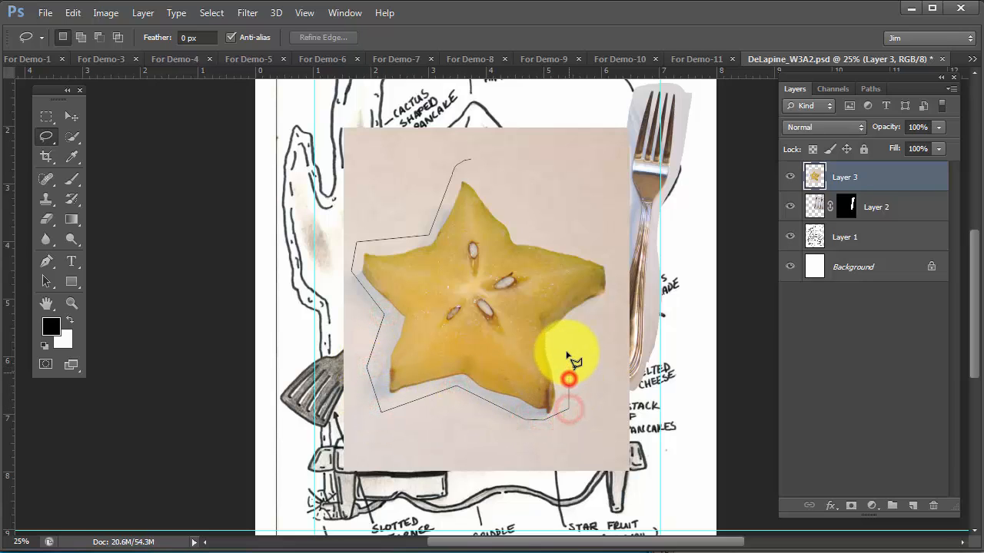
pyautogui.click(566, 348)
pyautogui.click(613, 305)
pyautogui.click(619, 252)
pyautogui.click(553, 232)
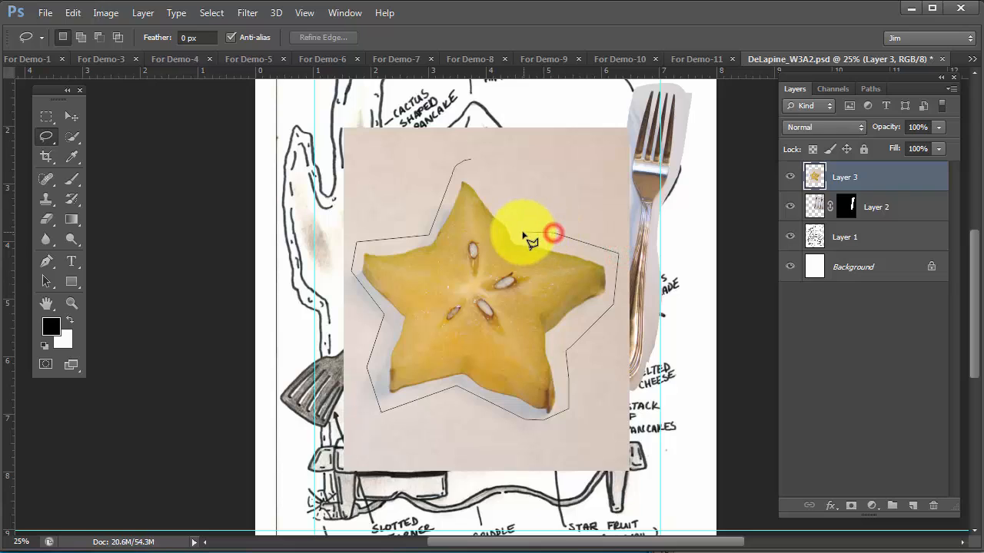
pyautogui.click(520, 230)
pyautogui.click(485, 163)
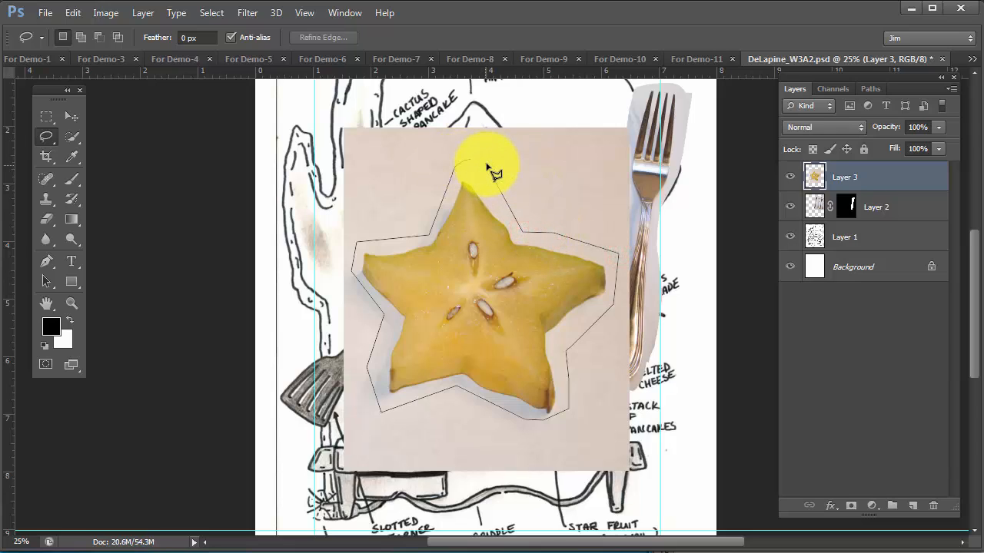
pyautogui.click(486, 164)
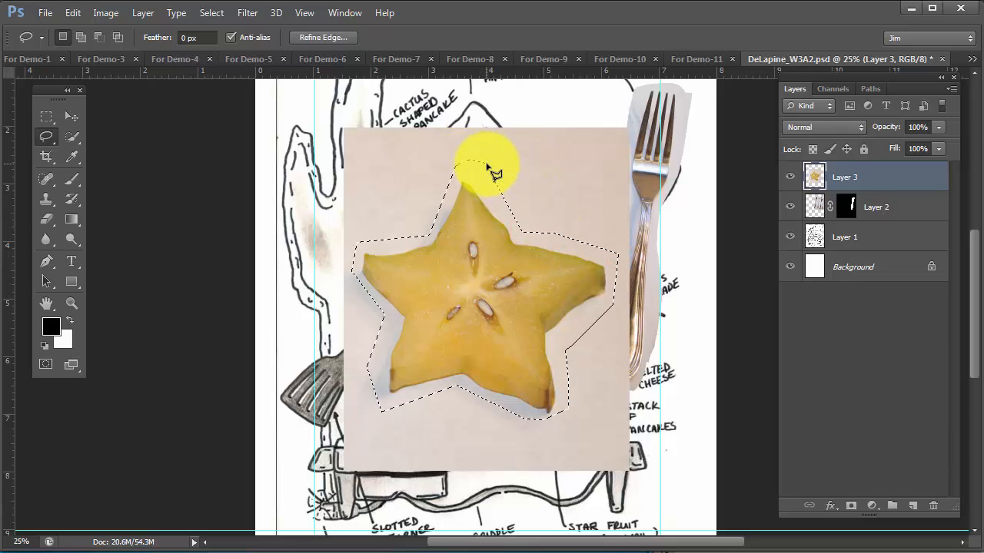
pyautogui.click(852, 507)
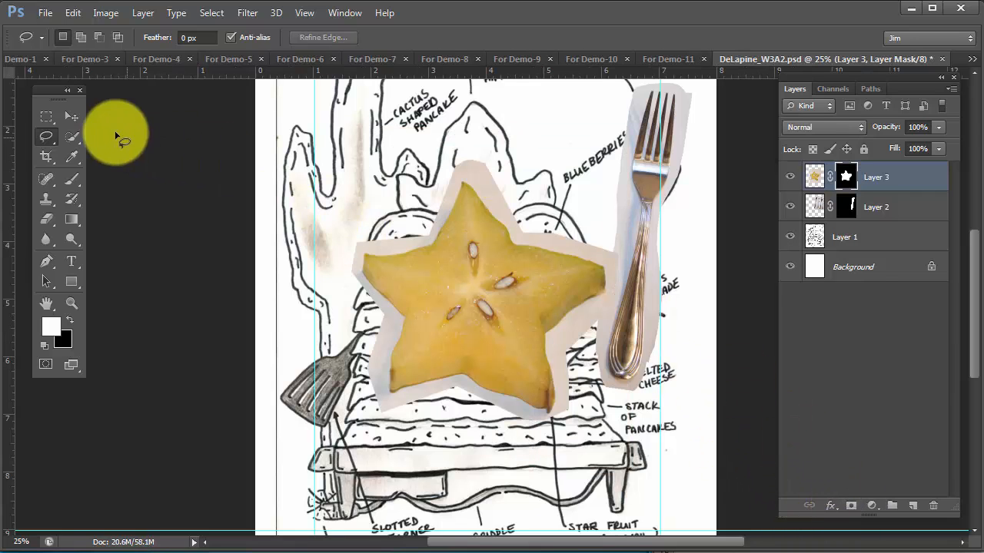
# Scale the star fruit to about 28.9%, rotate it about 16.5° and place it beside the sketched star on the pancake stack
pyautogui.click(71, 120)
pyautogui.moveTo(560, 291); pyautogui.dragTo(530, 279)
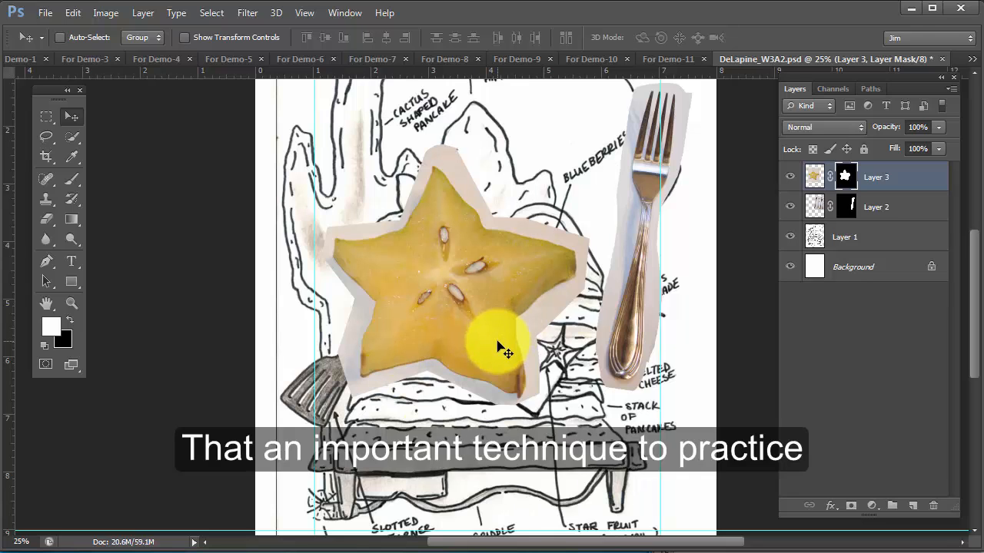
pyautogui.hotkey('ctrl', 't')
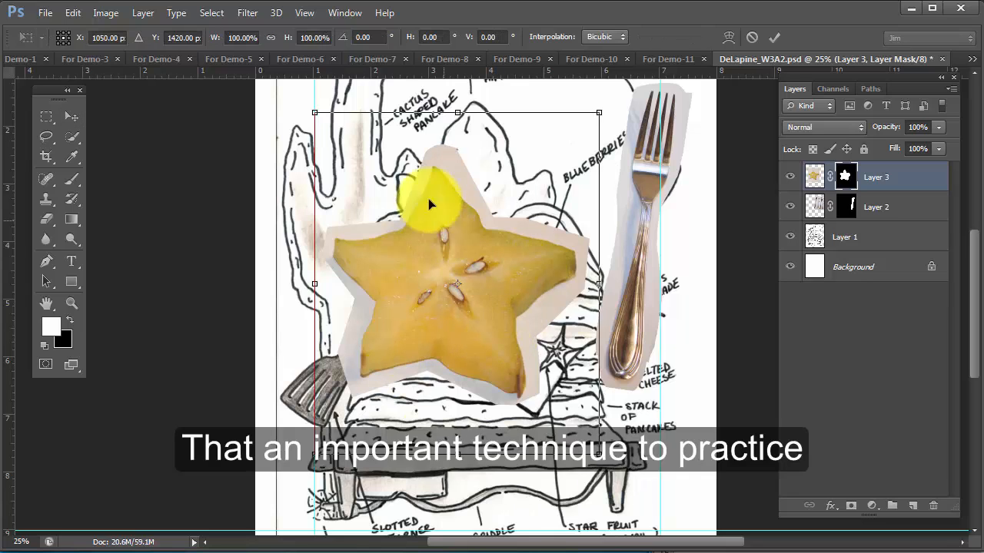
pyautogui.moveTo(314, 113); pyautogui.dragTo(408, 253)
pyautogui.moveTo(491, 284); pyautogui.dragTo(561, 345)
pyautogui.moveTo(582, 264); pyautogui.dragTo(599, 282)
pyautogui.press('Return')
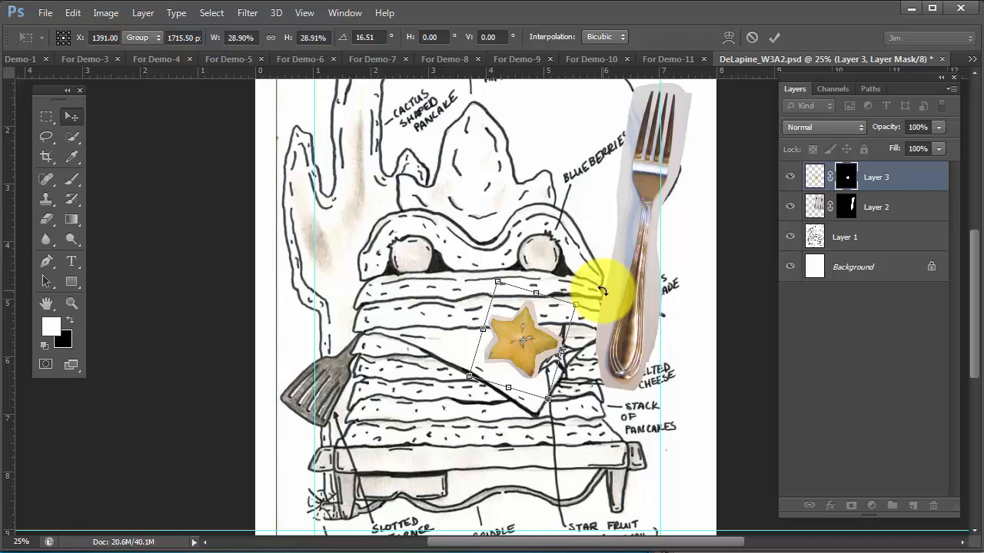
pyautogui.click(520, 340)
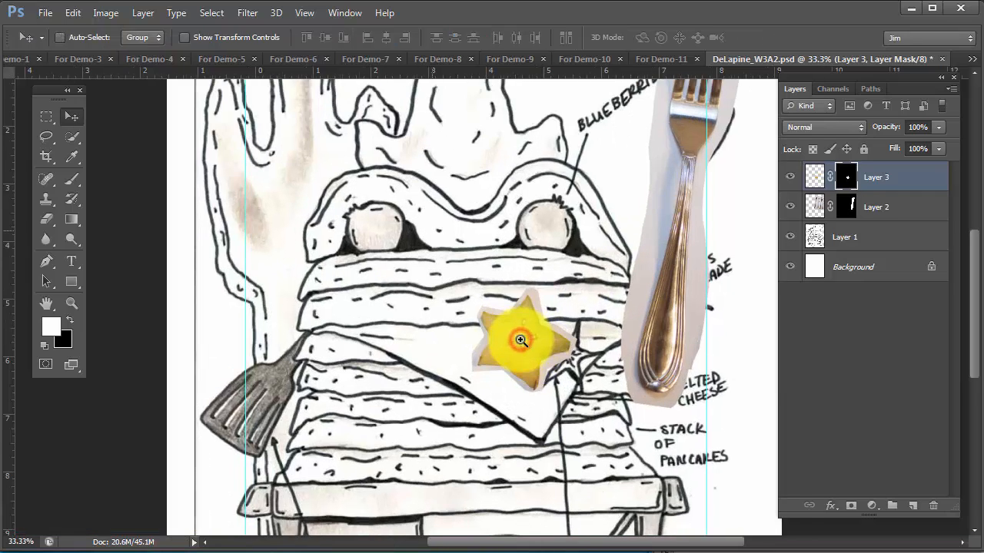
# Examine the placed star fruit up close and look through the For Demo-4 and For Demo-5 source photos
pyautogui.click(520, 340)
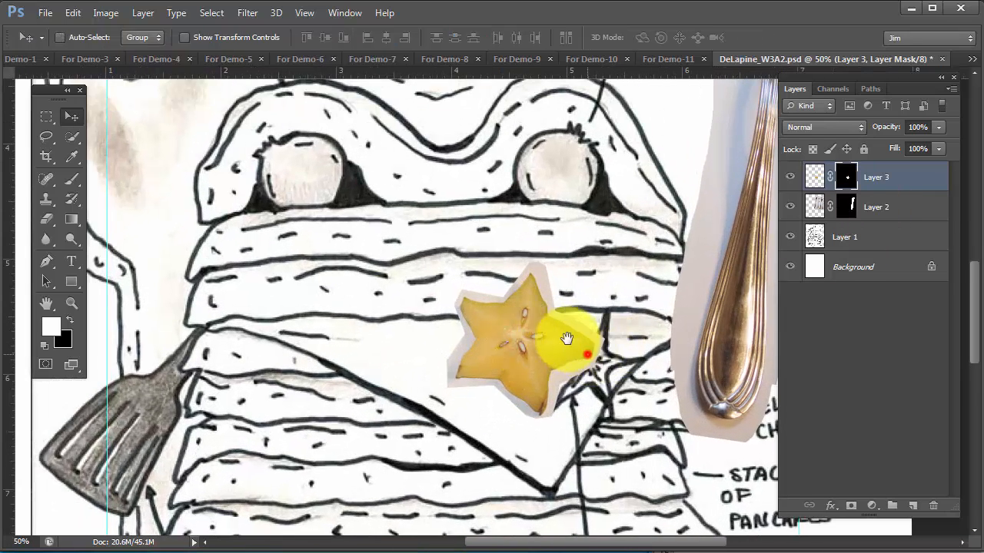
pyautogui.moveTo(586, 355); pyautogui.dragTo(475, 290)
pyautogui.keyDown('alt'); pyautogui.click(403, 284); pyautogui.keyUp('alt')
pyautogui.click(415, 291)
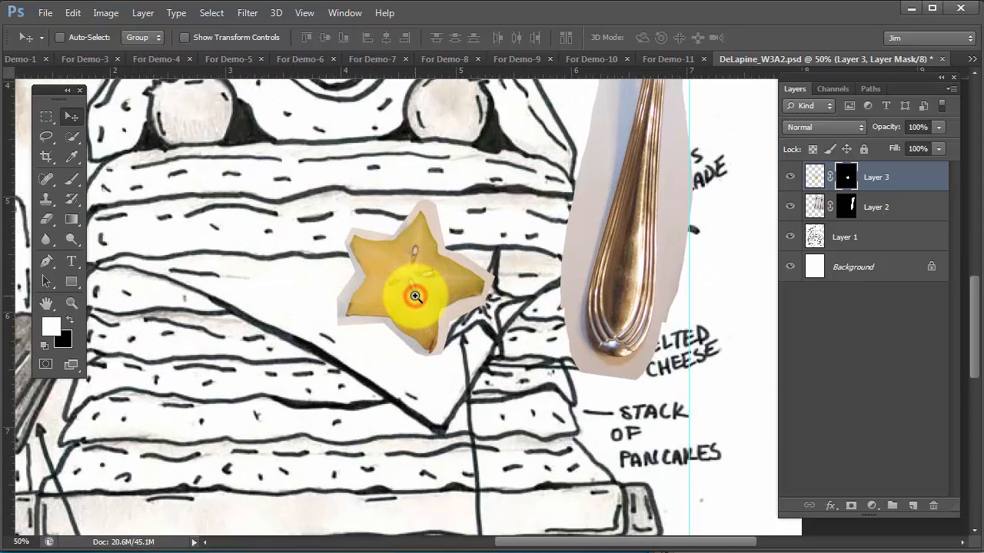
pyautogui.click(415, 296)
pyautogui.click(415, 296)
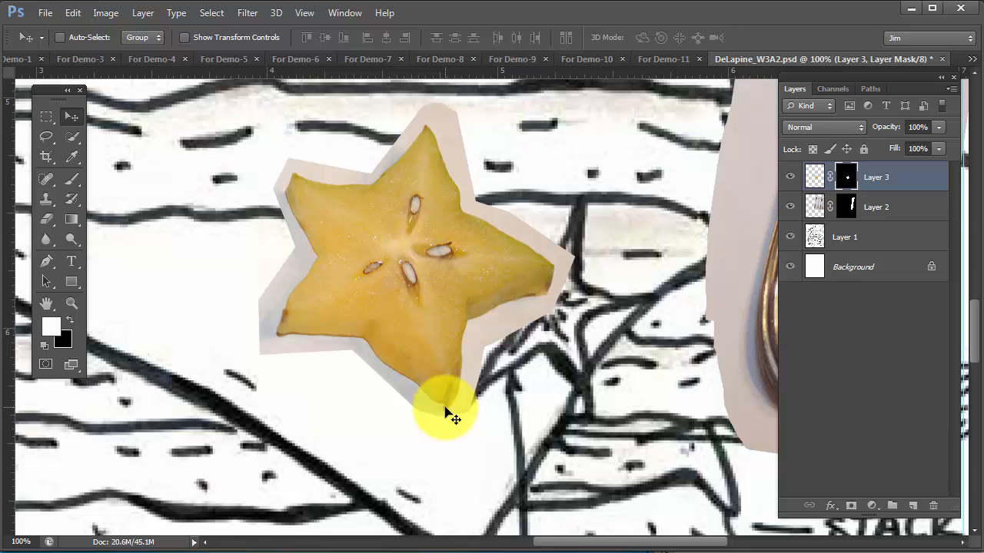
pyautogui.keyDown('alt'); pyautogui.click(439, 322); pyautogui.keyUp('alt')
pyautogui.keyDown('alt'); pyautogui.click(438, 321); pyautogui.keyUp('alt')
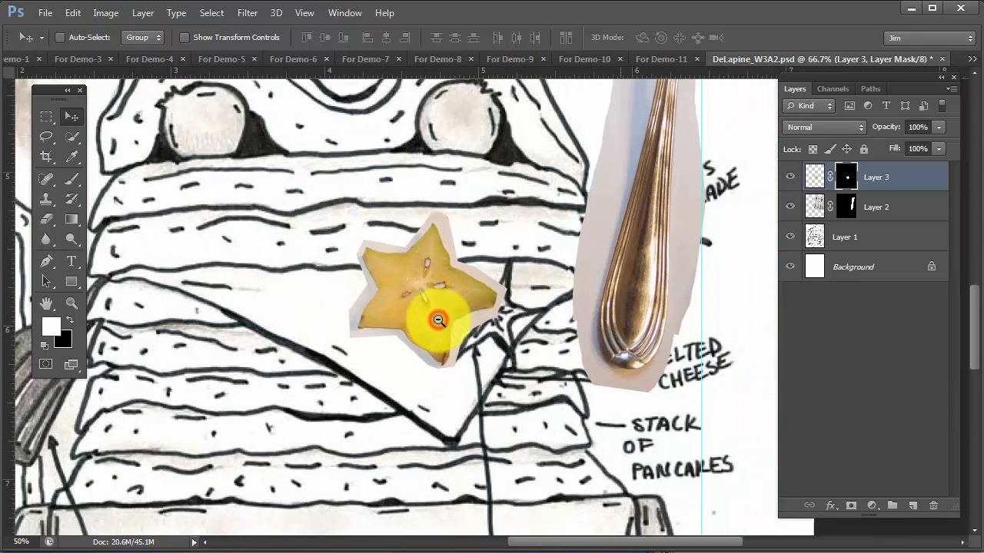
pyautogui.click(165, 61)
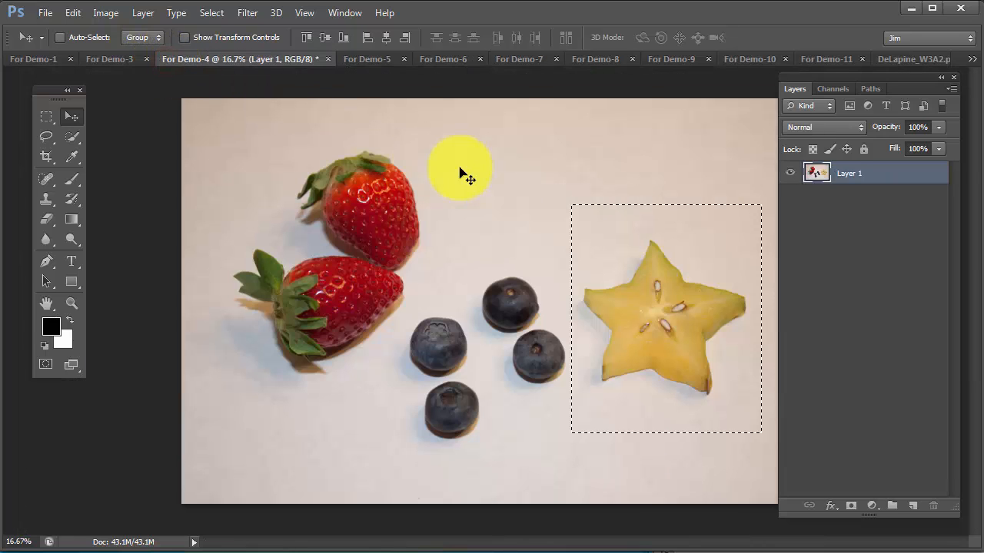
pyautogui.click(365, 61)
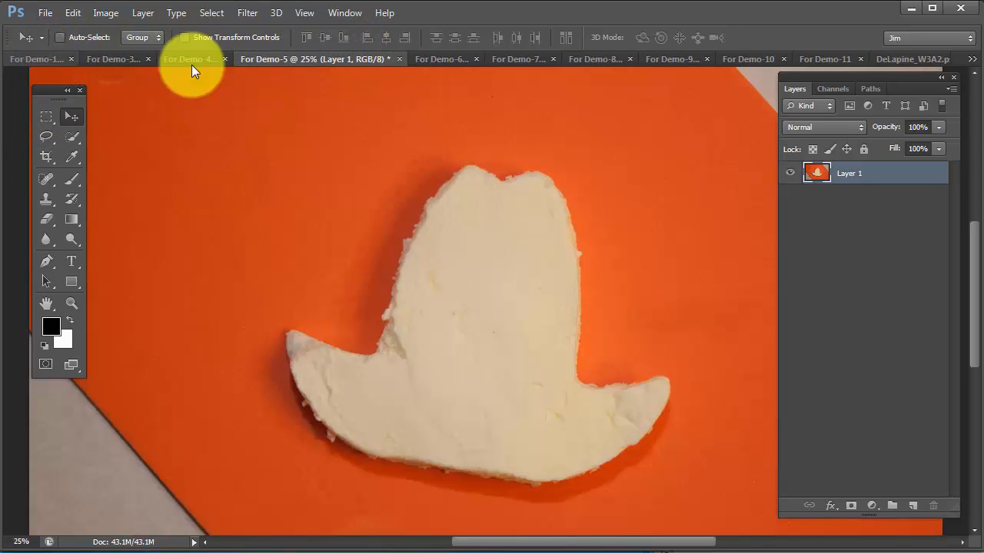
pyautogui.click(892, 58)
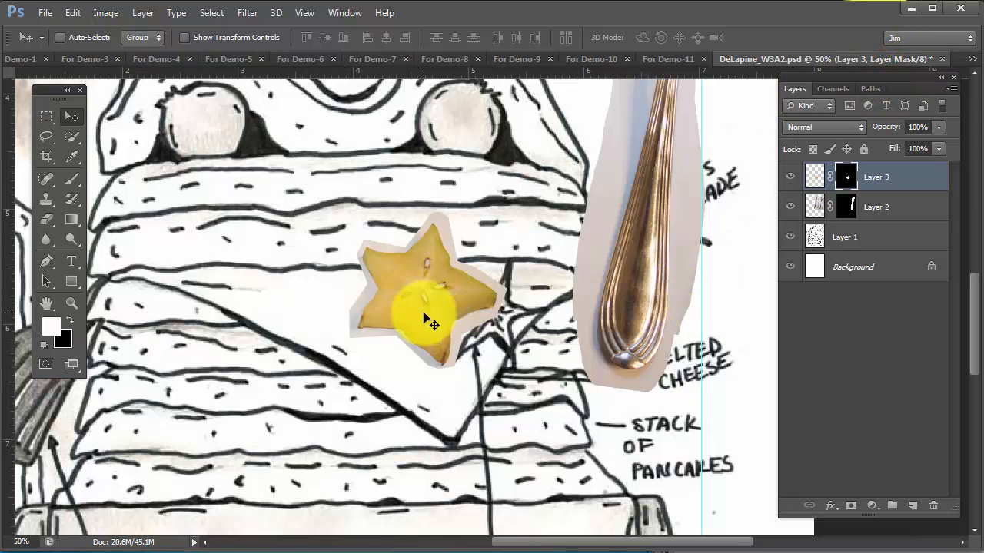
# Select the star fruit on Layer 3 with the Quick Selection tool at brush size 30
pyautogui.keyDown('ctrl'); pyautogui.click(419, 281); pyautogui.keyUp('ctrl')
pyautogui.keyDown('ctrl'); pyautogui.click(420, 281); pyautogui.keyUp('ctrl')
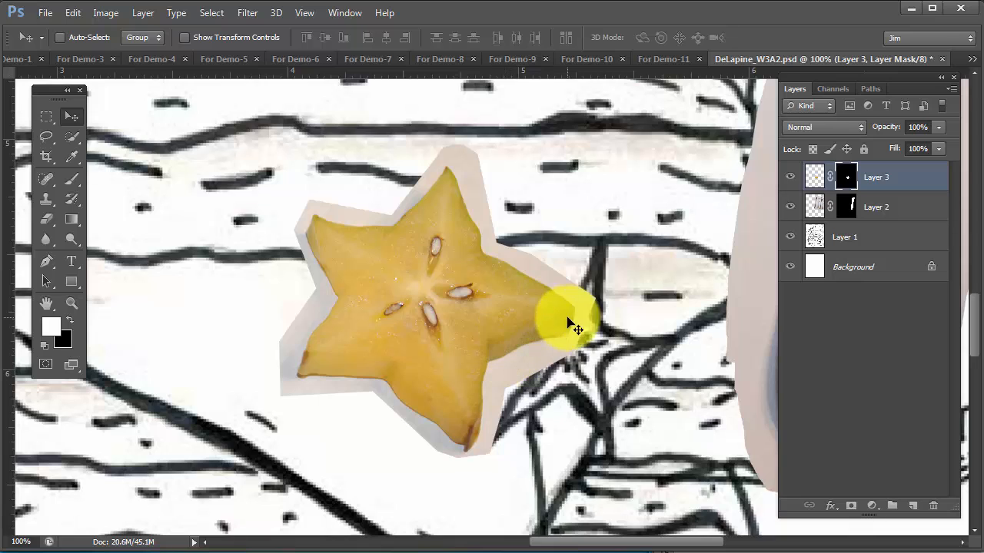
pyautogui.moveTo(505, 314); pyautogui.dragTo(466, 310)
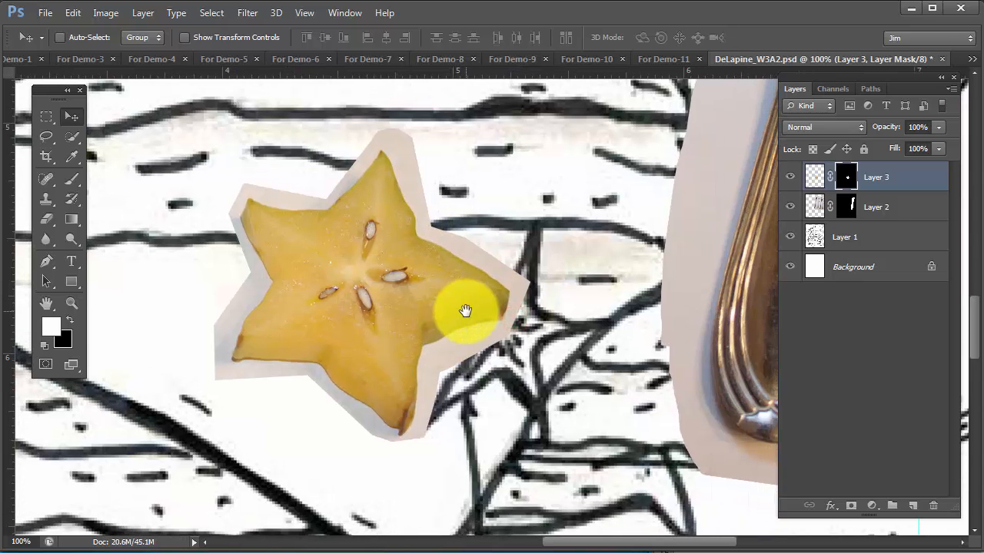
pyautogui.click(68, 138)
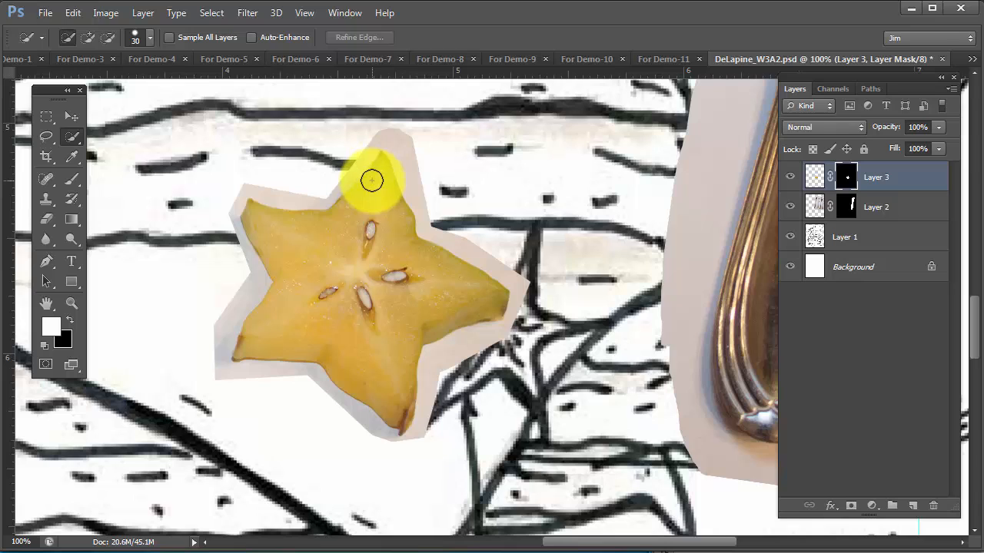
pyautogui.moveTo(376, 171); pyautogui.dragTo(364, 290)
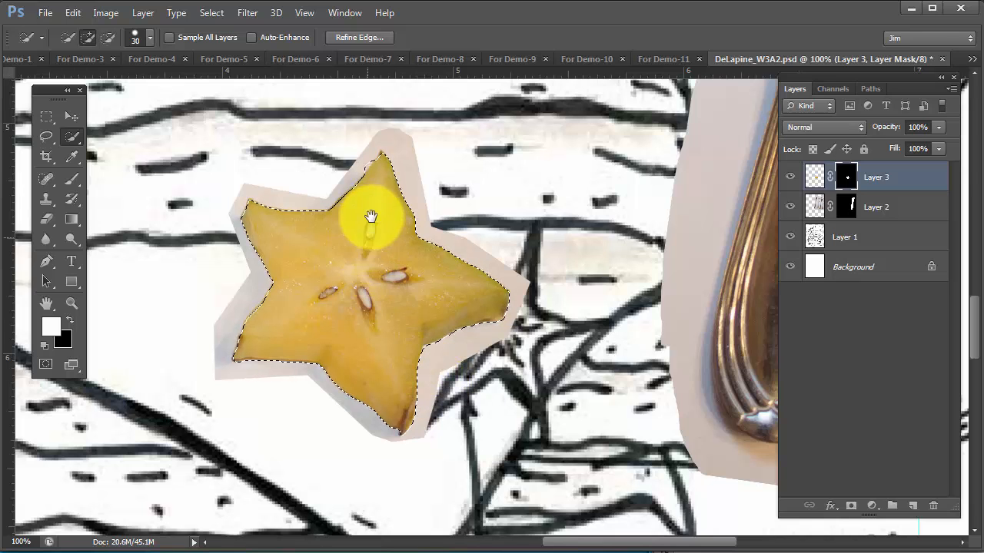
# Reduce the Quick Selection brush size to 9 px for refining the edge at the star fruit's top point
pyautogui.keyDown('ctrl'); pyautogui.click(374, 191); pyautogui.keyUp('ctrl')
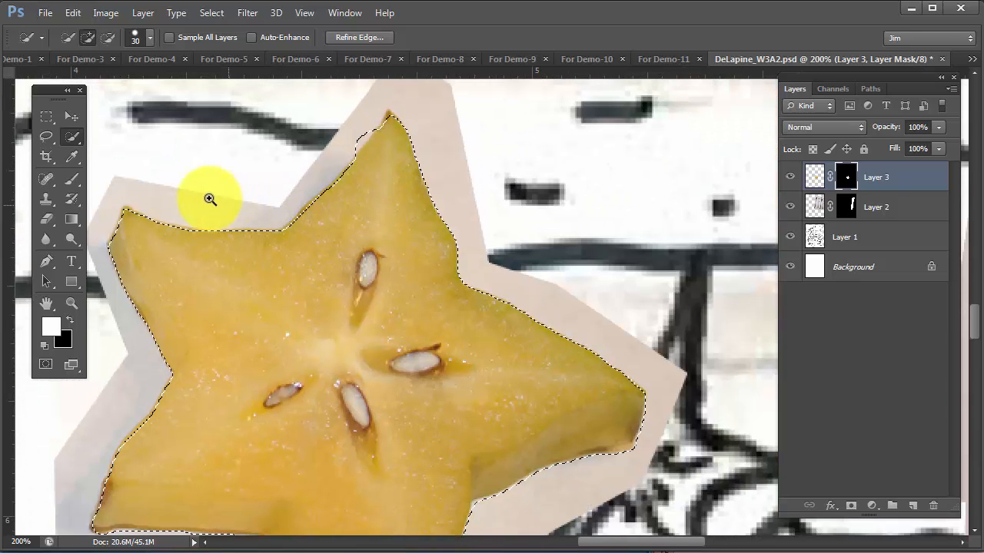
pyautogui.moveTo(368, 200); pyautogui.dragTo(406, 259)
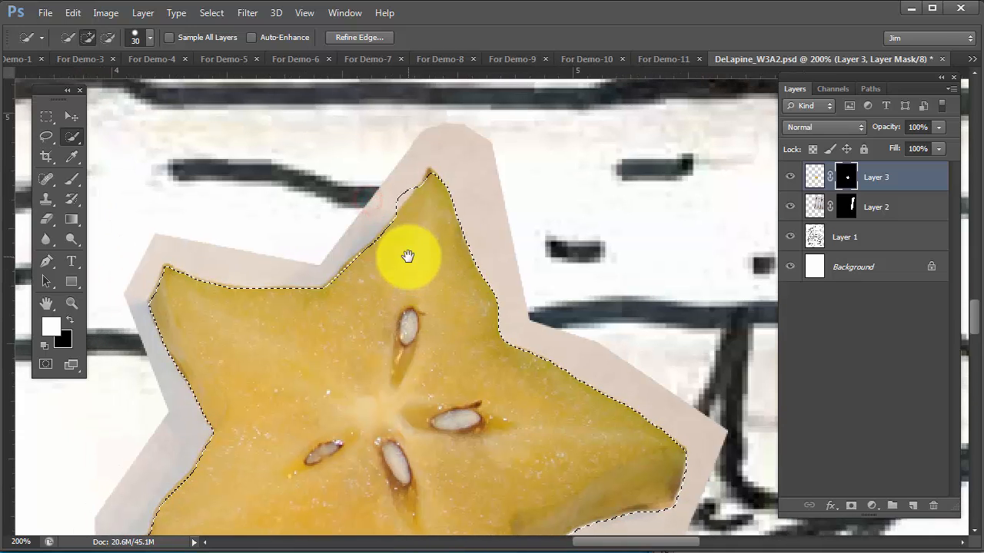
pyautogui.keyDown('ctrl'); pyautogui.click(418, 214); pyautogui.keyUp('ctrl')
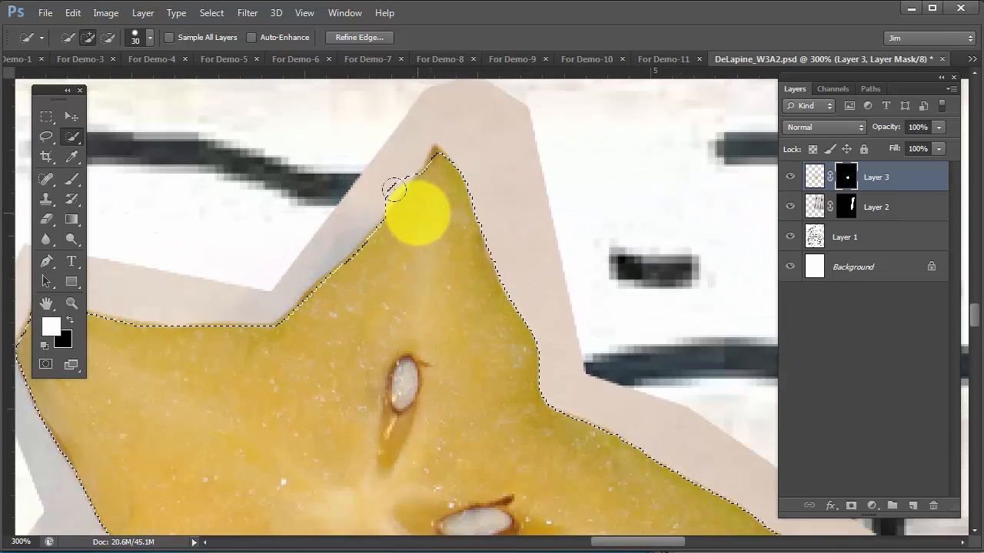
pyautogui.moveTo(394, 189)
pyautogui.mouseDown()
pyautogui.moveTo(375, 261)
pyautogui.moveTo(437, 321)
pyautogui.mouseUp()
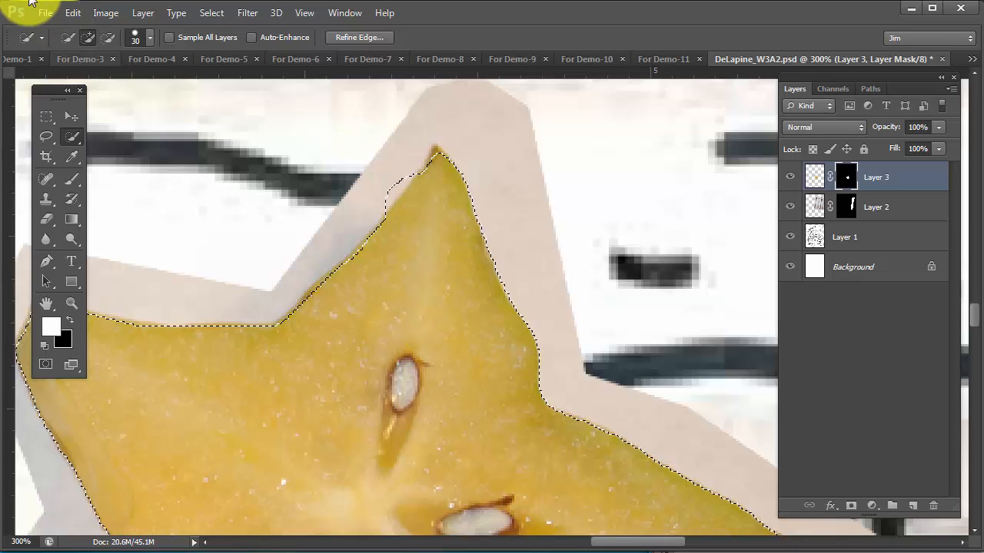
pyautogui.click(150, 38)
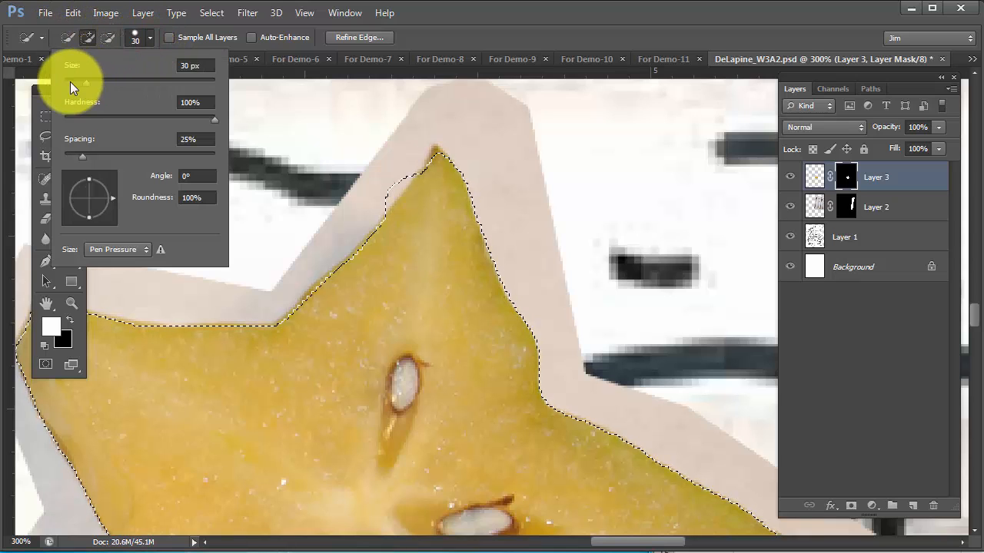
pyautogui.click(445, 17)
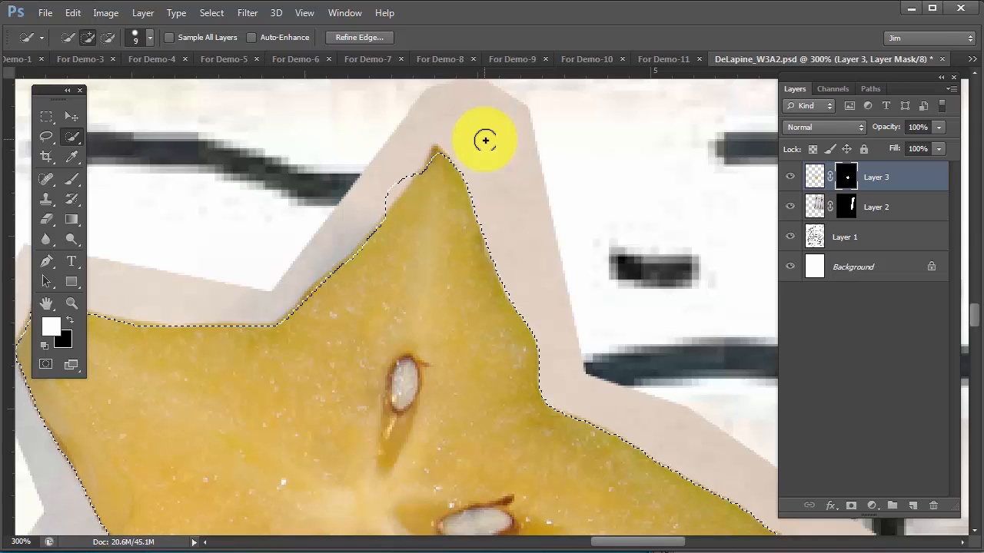
# Subtract the excess background beside the left edge of the star fruit's top point from the selection with Quick Selection
pyautogui.press('alt')
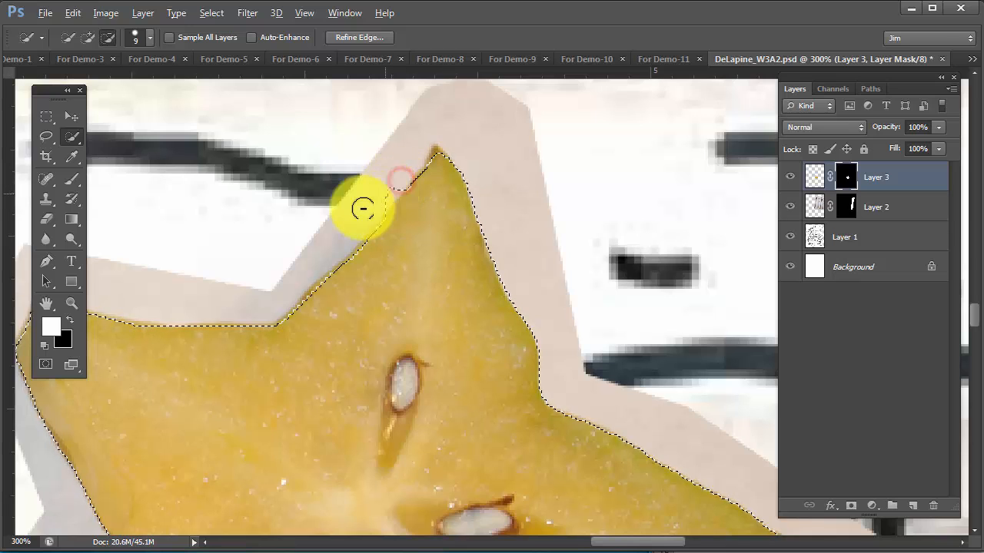
pyautogui.moveTo(363, 208); pyautogui.dragTo(317, 229)
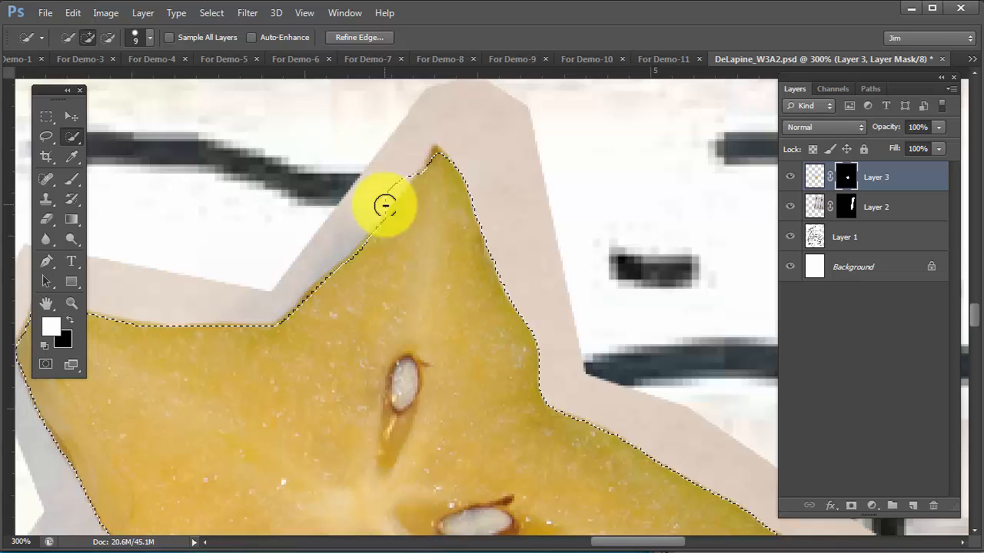
pyautogui.press('alt')
pyautogui.moveTo(370, 209); pyautogui.dragTo(314, 243)
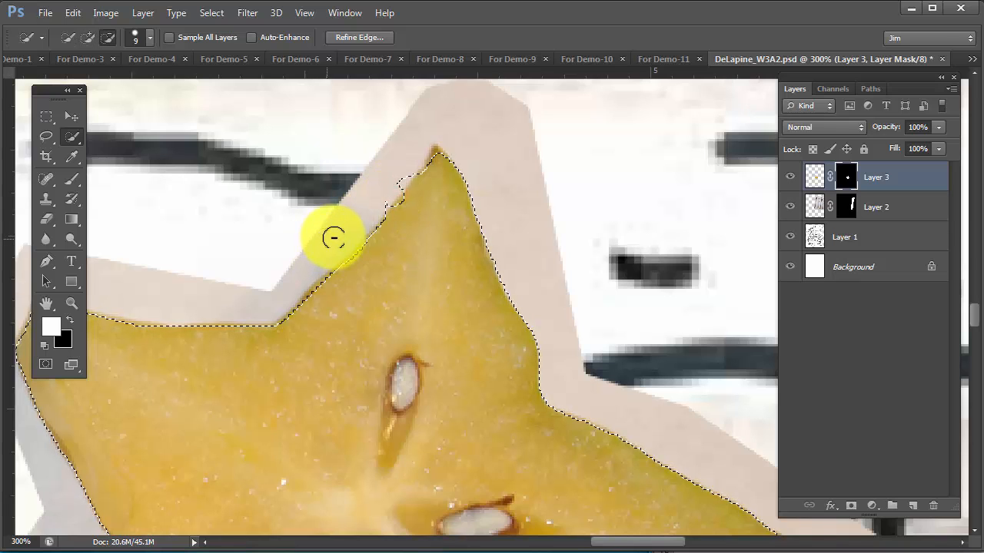
pyautogui.moveTo(413, 178); pyautogui.dragTo(419, 168)
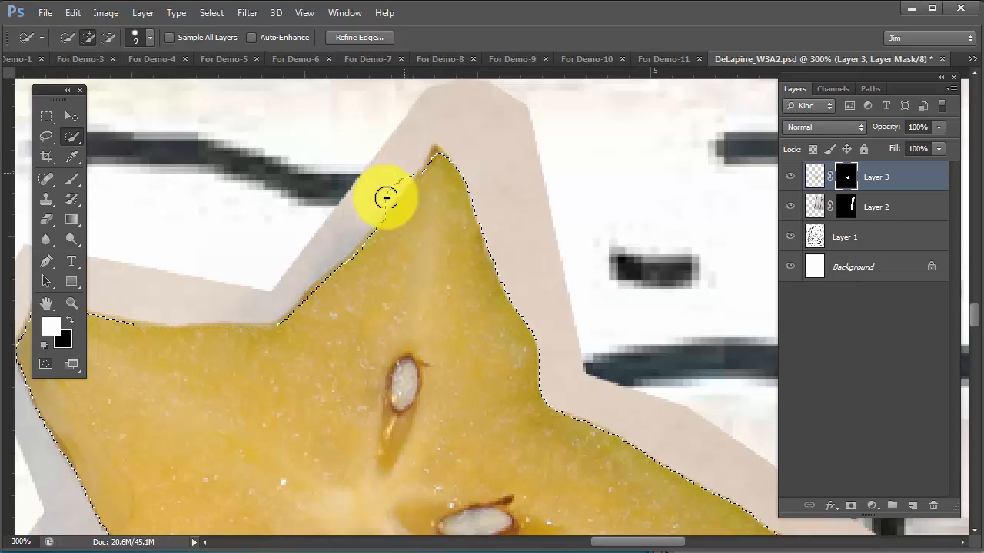
pyautogui.moveTo(386, 199); pyautogui.dragTo(330, 208)
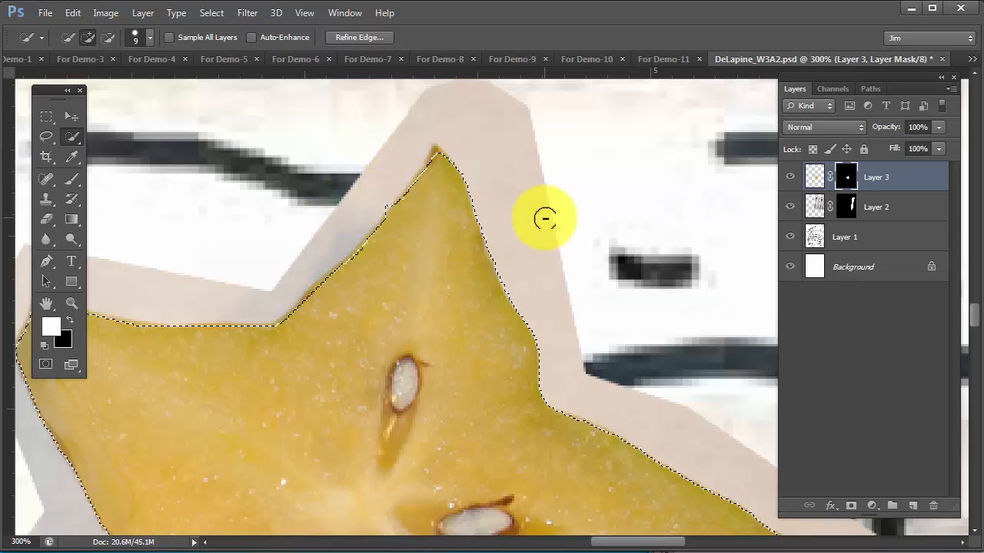
# Add a small freehand lasso region to the selection in the empty area beside the star fruit and subtract it again
pyautogui.moveTo(427, 301); pyautogui.dragTo(521, 323)
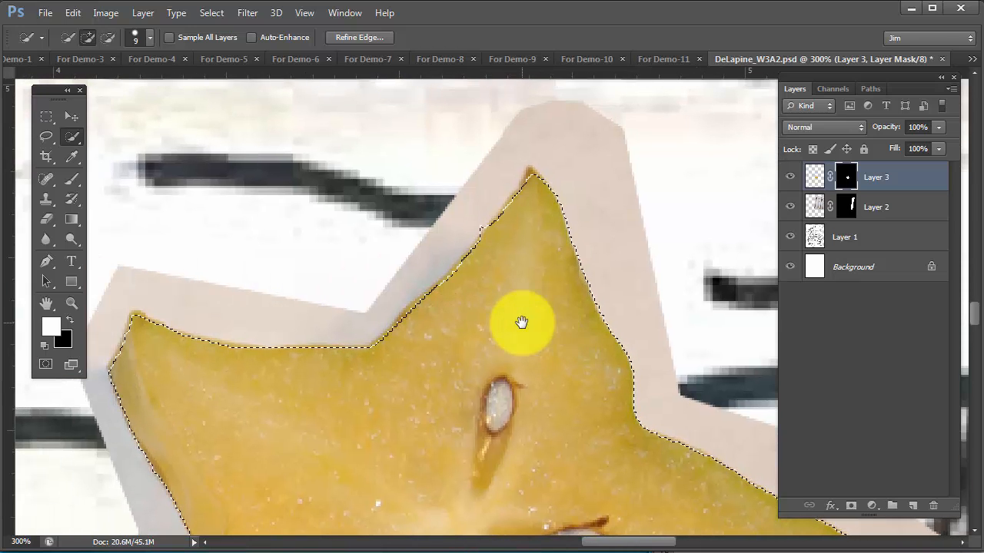
pyautogui.click(46, 136)
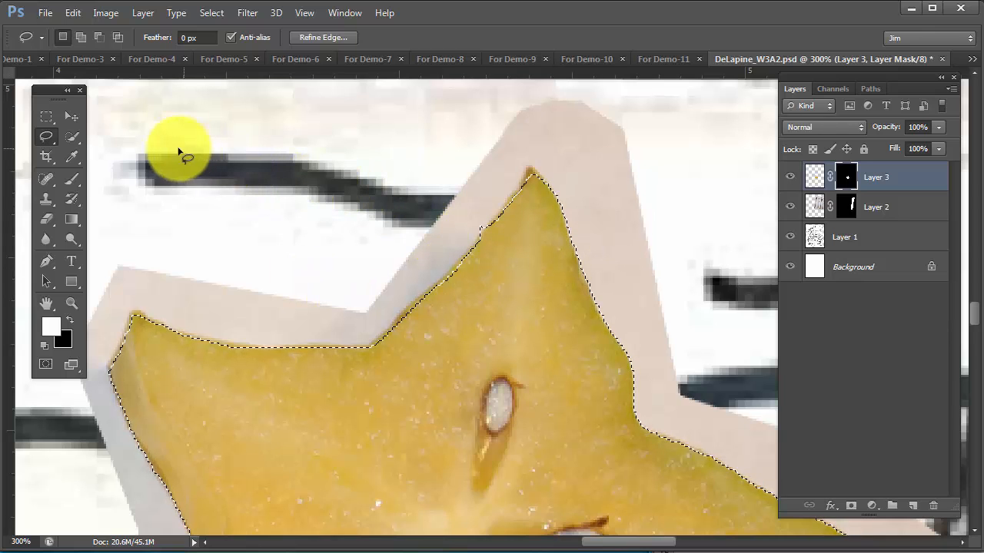
pyautogui.press('shift')
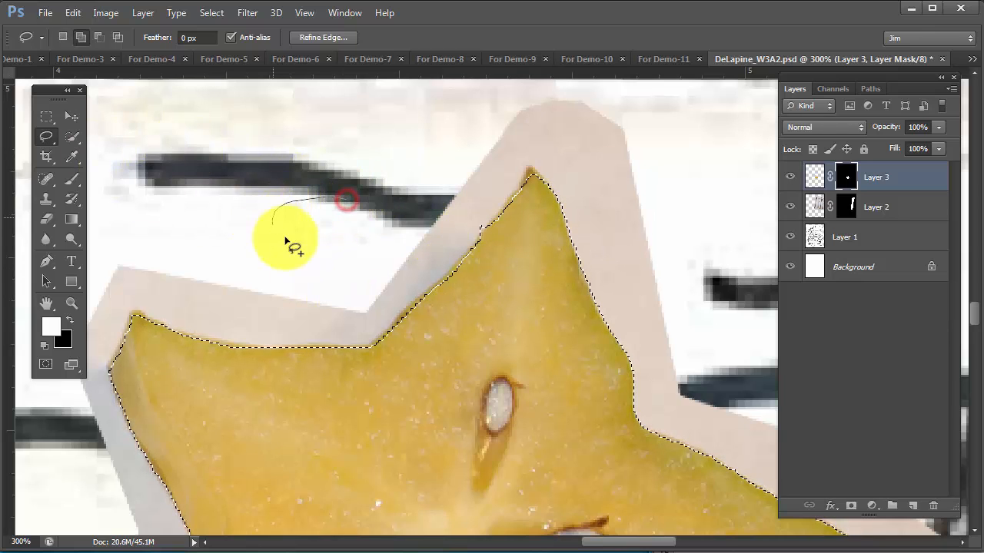
pyautogui.moveTo(358, 229); pyautogui.dragTo(355, 207)
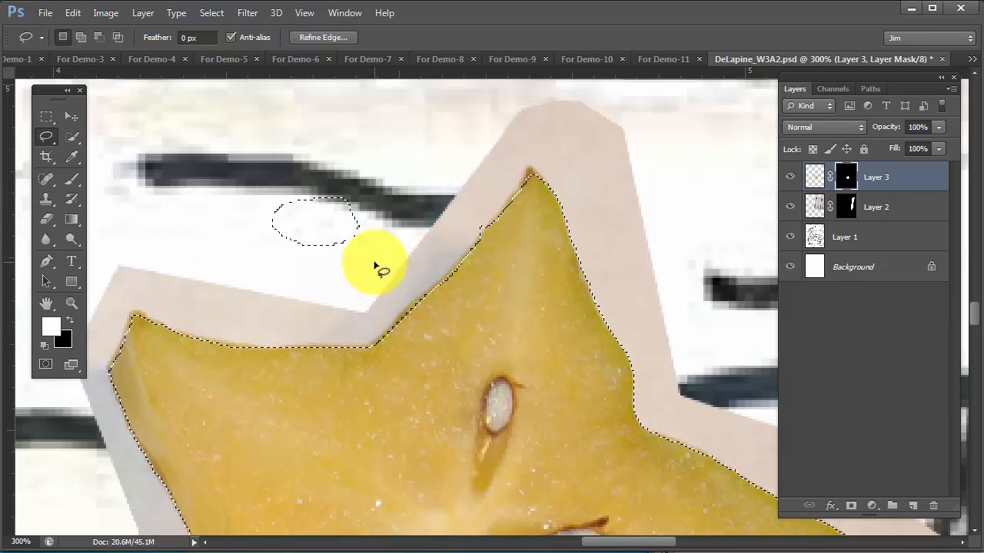
pyautogui.moveTo(356, 167)
pyautogui.mouseDown()
pyautogui.moveTo(323, 215)
pyautogui.moveTo(333, 277)
pyautogui.moveTo(395, 220)
pyautogui.moveTo(403, 254)
pyautogui.mouseUp()
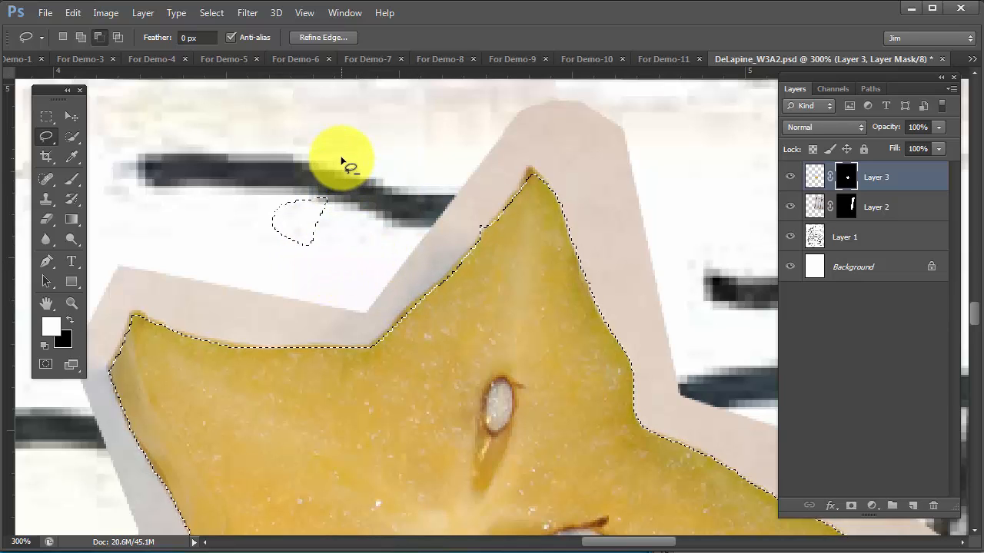
pyautogui.moveTo(342, 159)
pyautogui.mouseDown()
pyautogui.moveTo(300, 161)
pyautogui.moveTo(216, 227)
pyautogui.moveTo(311, 286)
pyautogui.moveTo(338, 189)
pyautogui.mouseUp()
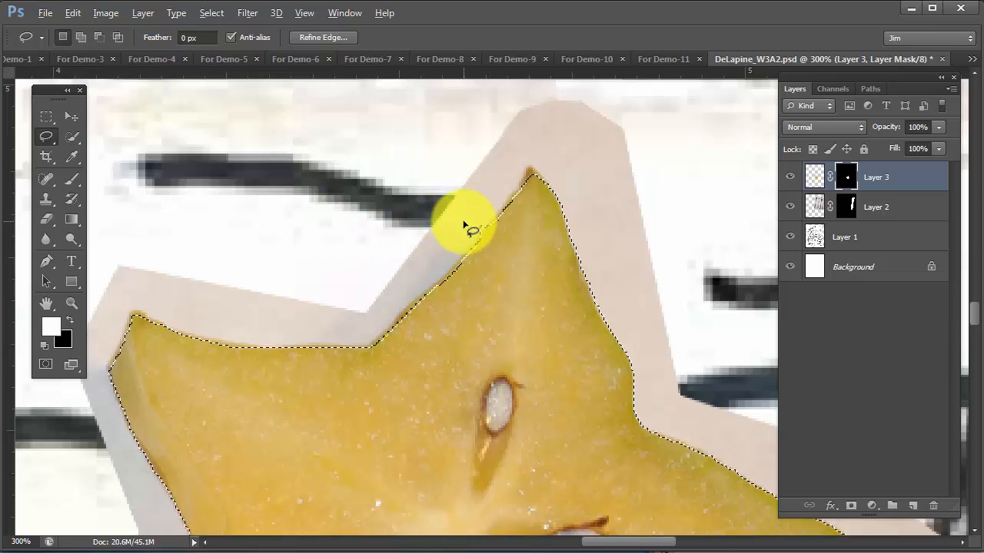
# Lasso the leftover bump out of the selection along the star fruit's top point and add its missing tip with straight segments
pyautogui.moveTo(465, 214)
pyautogui.mouseDown()
pyautogui.moveTo(487, 224)
pyautogui.moveTo(463, 218)
pyautogui.mouseUp()
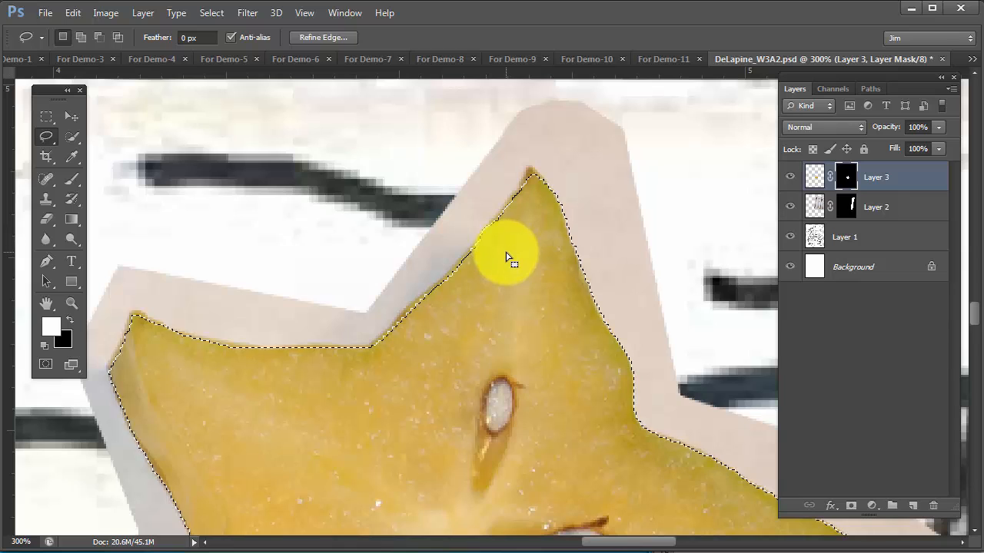
pyautogui.press('shift')
pyautogui.keyDown('shift'); pyautogui.click(534, 243); pyautogui.keyUp('shift')
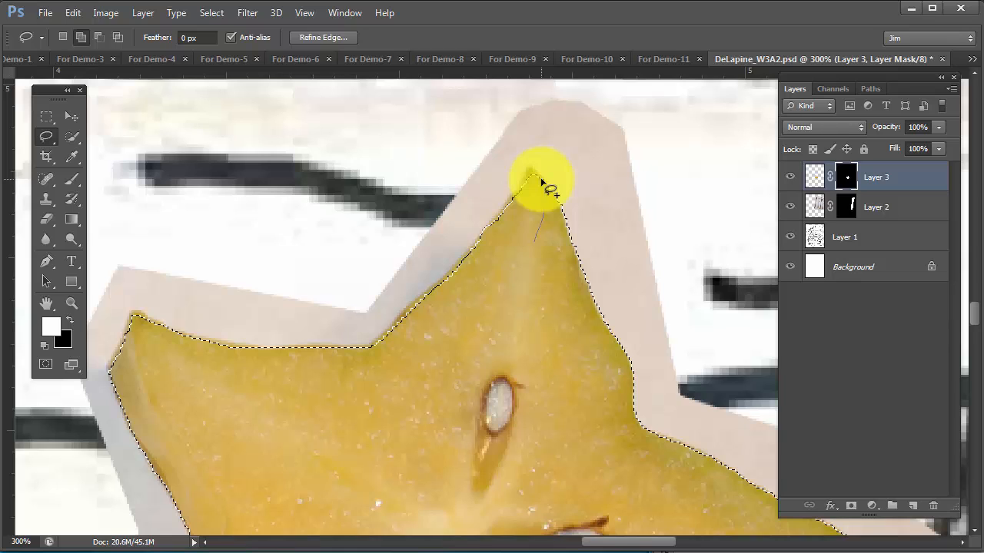
pyautogui.press('alt')
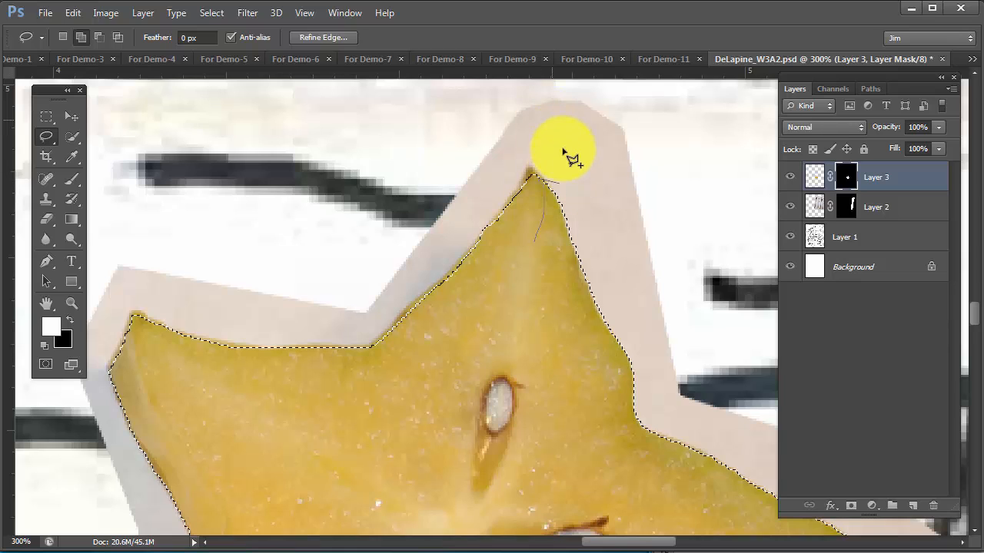
pyautogui.keyDown('alt'); pyautogui.click(527, 174); pyautogui.keyUp('alt')
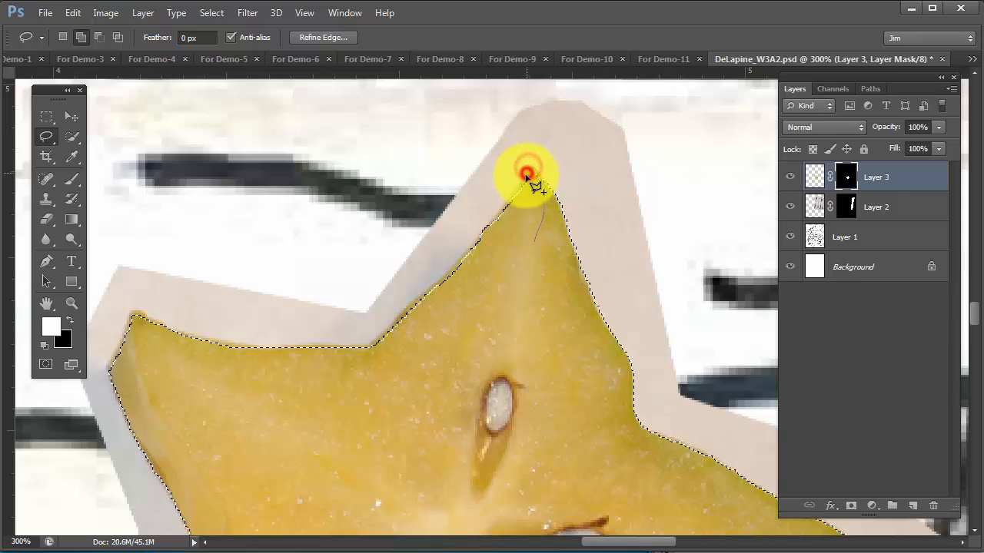
pyautogui.keyDown('alt'); pyautogui.click(503, 222); pyautogui.keyUp('alt')
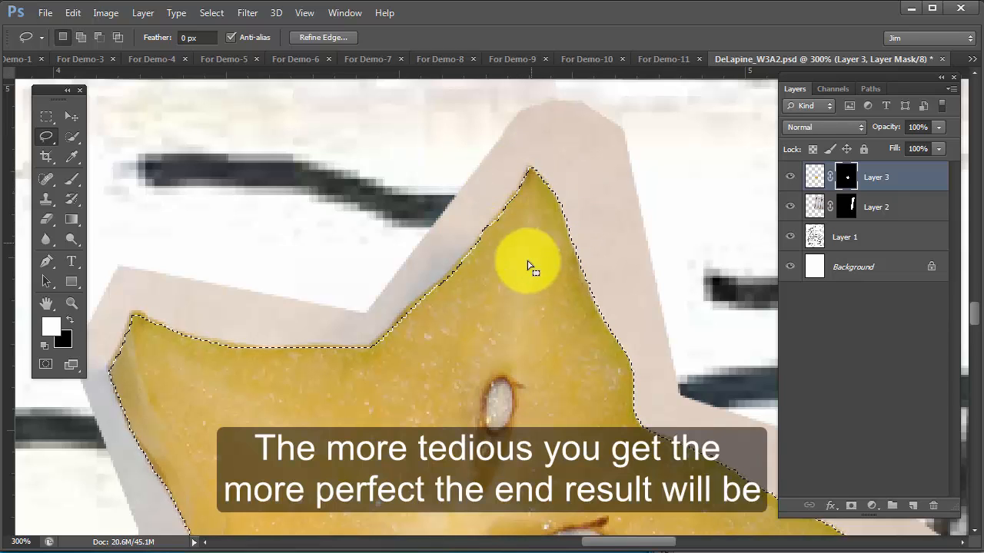
pyautogui.keyDown('alt'); pyautogui.click(490, 400); pyautogui.keyUp('alt')
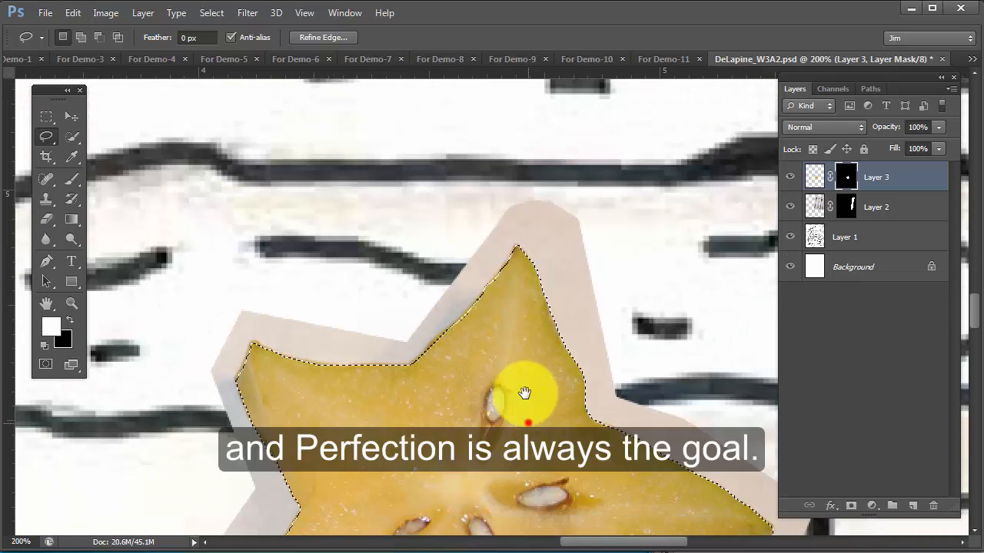
pyautogui.moveTo(528, 422); pyautogui.dragTo(487, 303)
pyautogui.keyDown('alt'); pyautogui.click(522, 353); pyautogui.keyUp('alt')
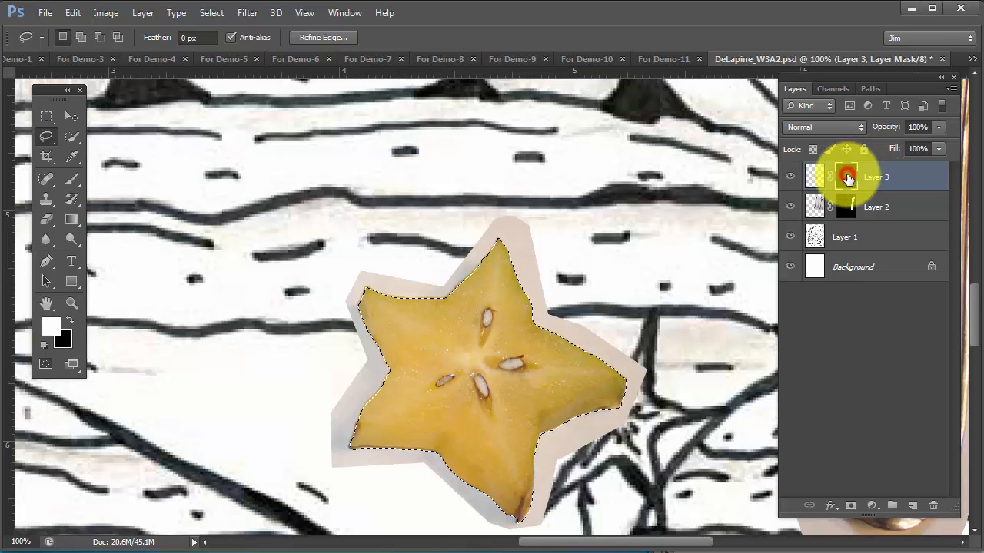
# Make Layer 3's layer mask active and invert the star fruit selection
pyautogui.click(814, 176)
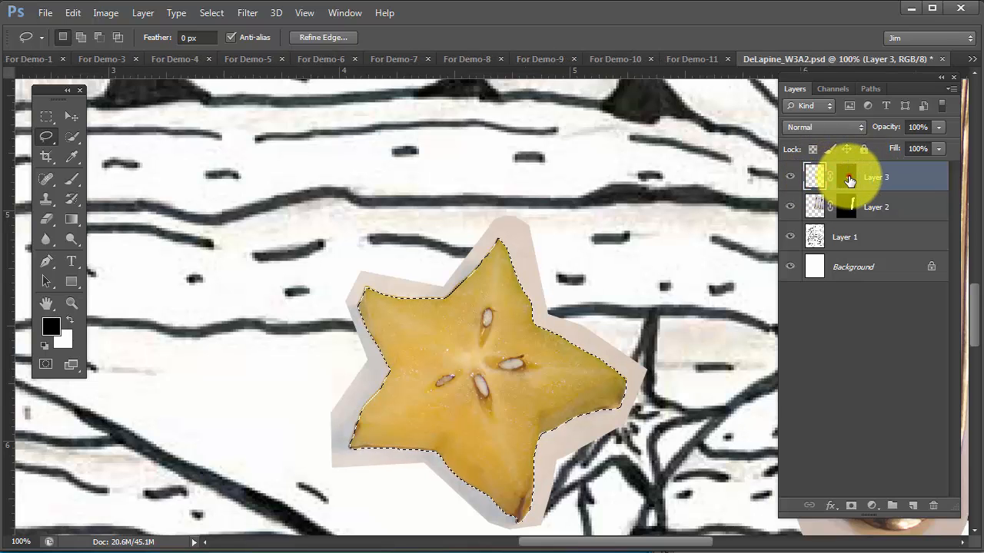
pyautogui.click(849, 179)
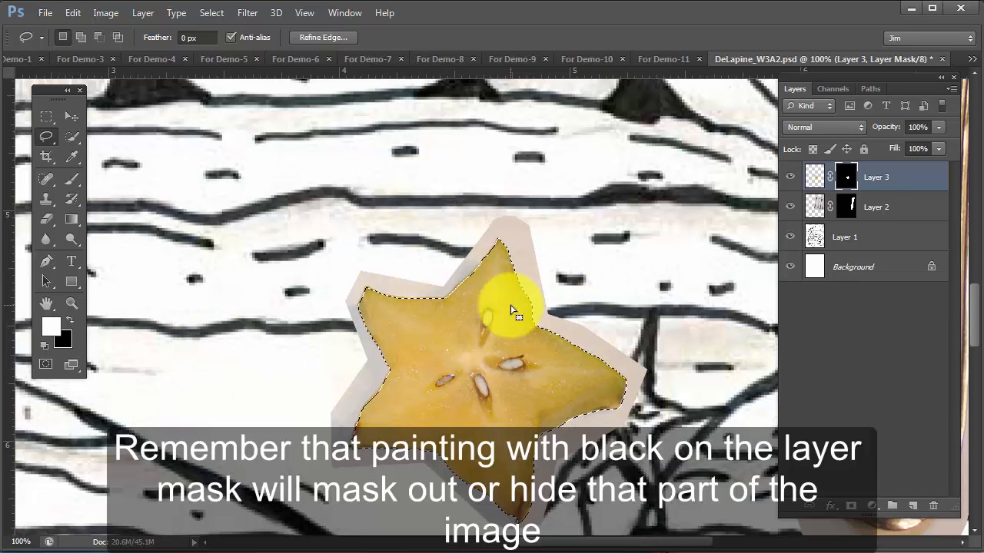
pyautogui.press('shift')
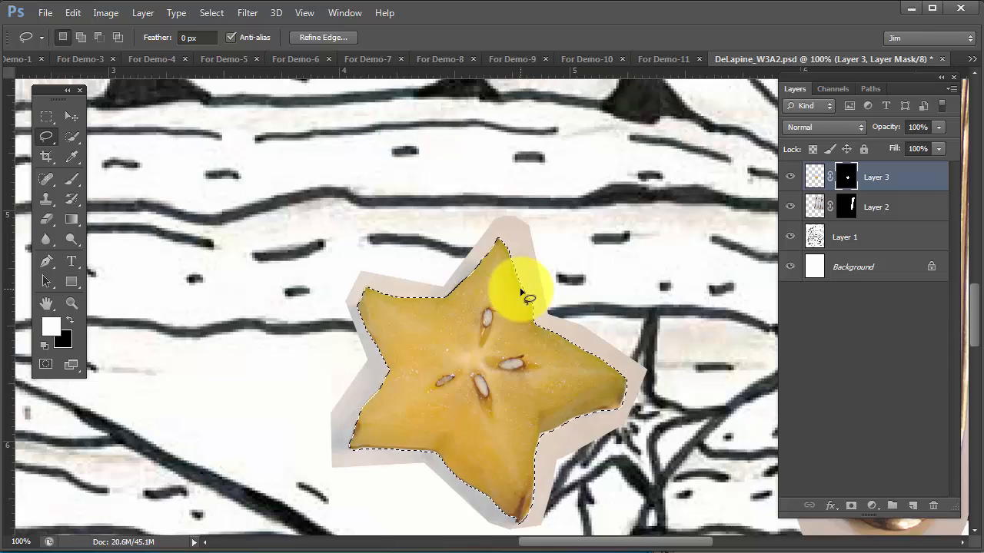
pyautogui.scroll(-6, 521, 291)
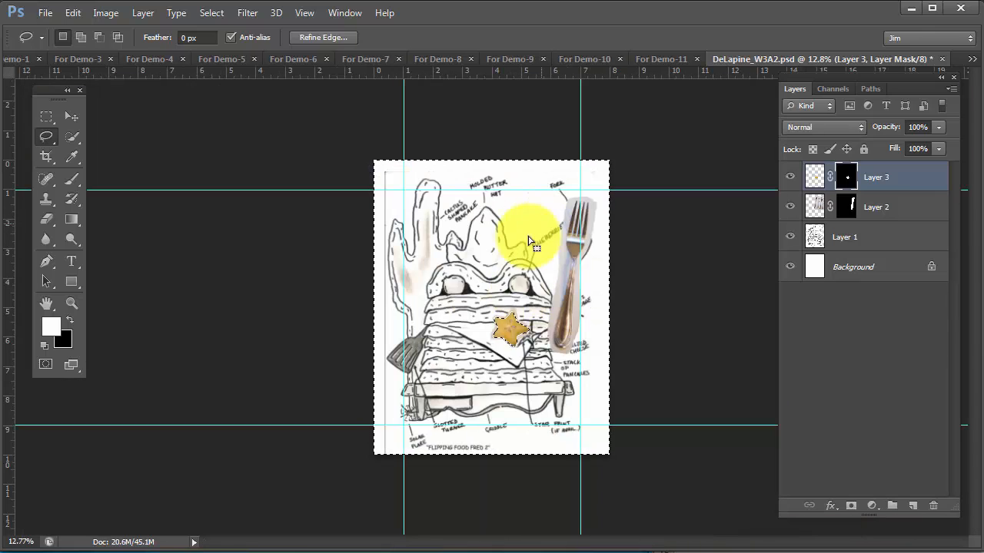
# Fill the area outside the star fruit with black on Layer 3's mask and deselect
pyautogui.click(550, 341)
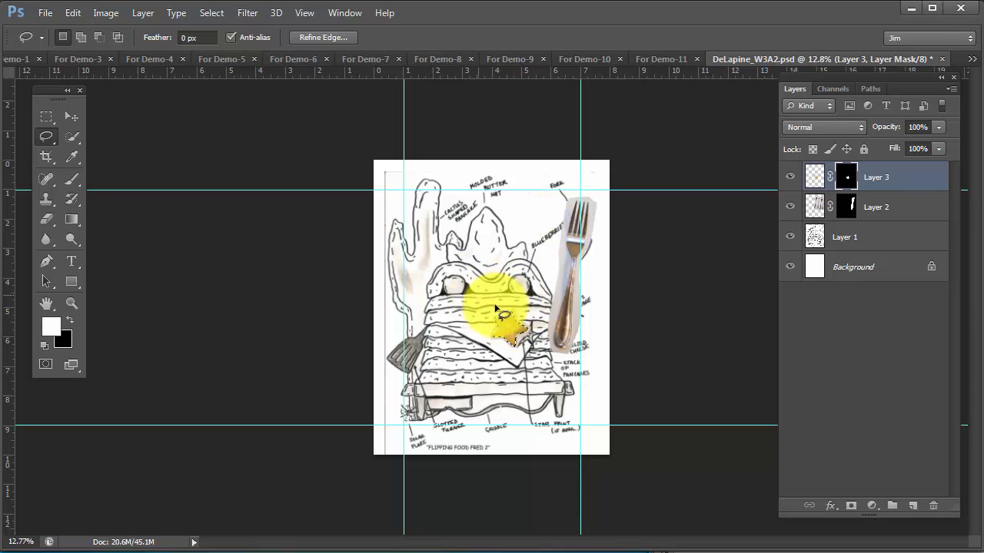
pyautogui.keyDown('ctrl'); pyautogui.click(535, 323); pyautogui.keyUp('ctrl')
pyautogui.keyDown('ctrl'); pyautogui.click(536, 322); pyautogui.keyUp('ctrl')
pyautogui.hotkey('ctrl', 'shift', 'i')
pyautogui.click(854, 185)
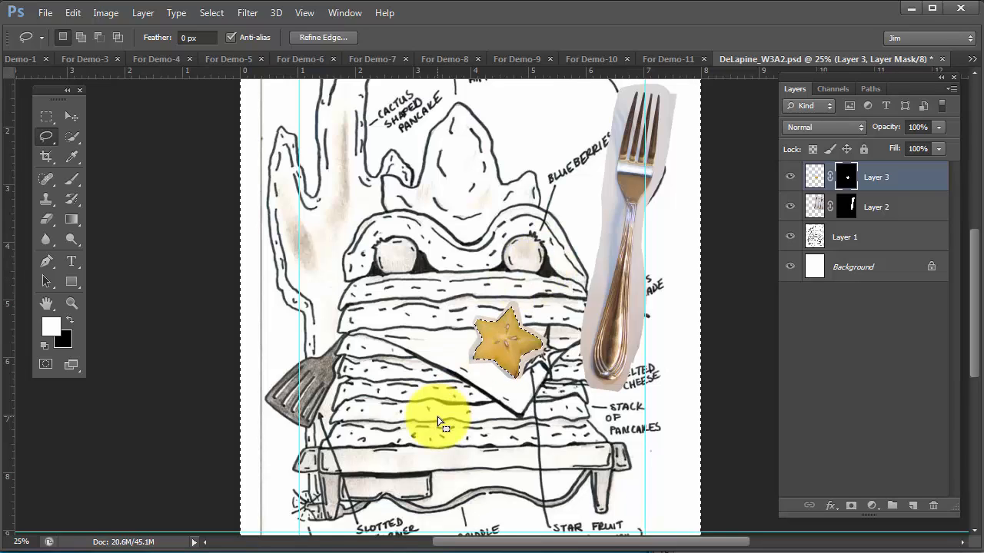
pyautogui.click(69, 318)
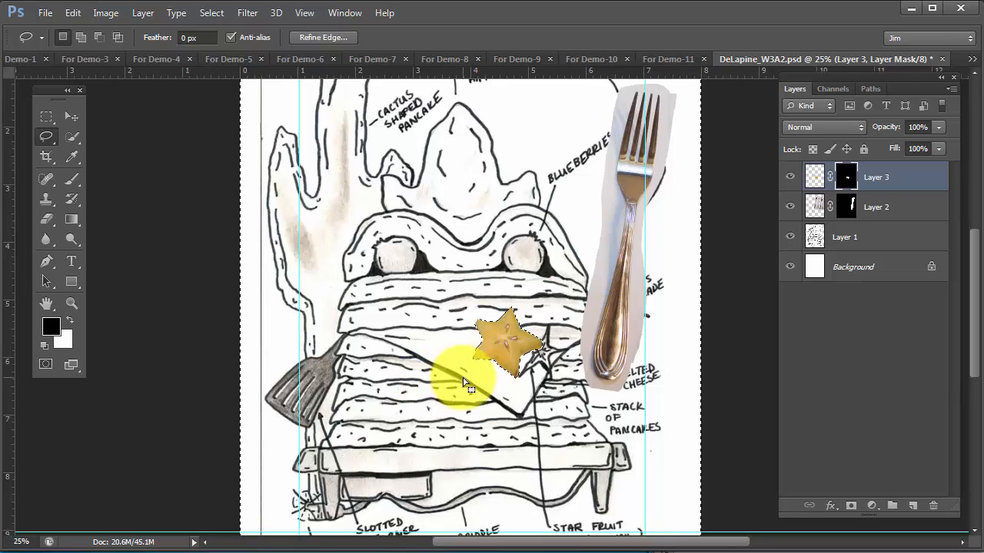
pyautogui.hotkey('ctrl', 'd')
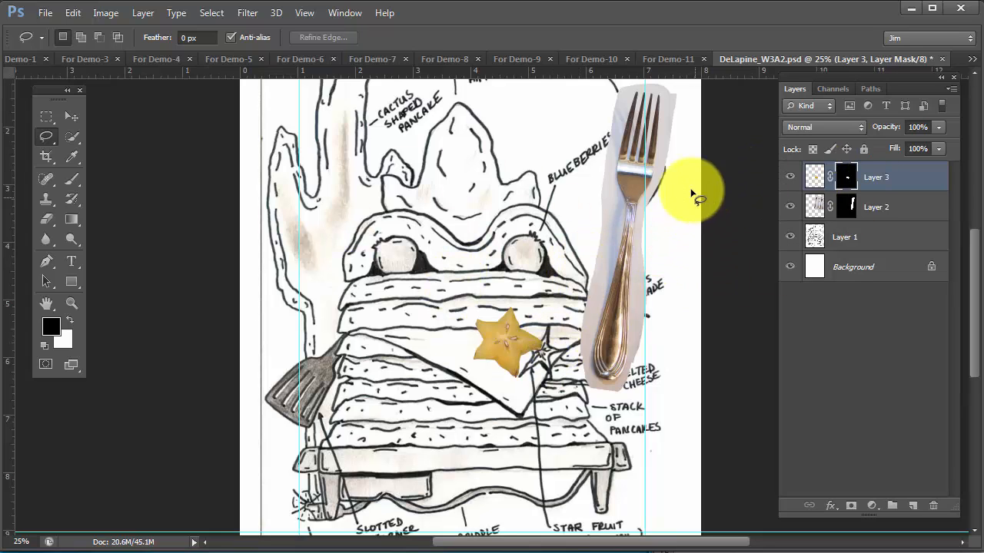
# Select the lower part of the fork's handle on Layer 2 with the 9 px Quick Selection tool
pyautogui.keyDown('ctrl'); pyautogui.click(638, 209); pyautogui.keyUp('ctrl')
pyautogui.moveTo(638, 209)
pyautogui.mouseDown()
pyautogui.moveTo(577, 292)
pyautogui.moveTo(582, 358)
pyautogui.moveTo(541, 321)
pyautogui.mouseUp()
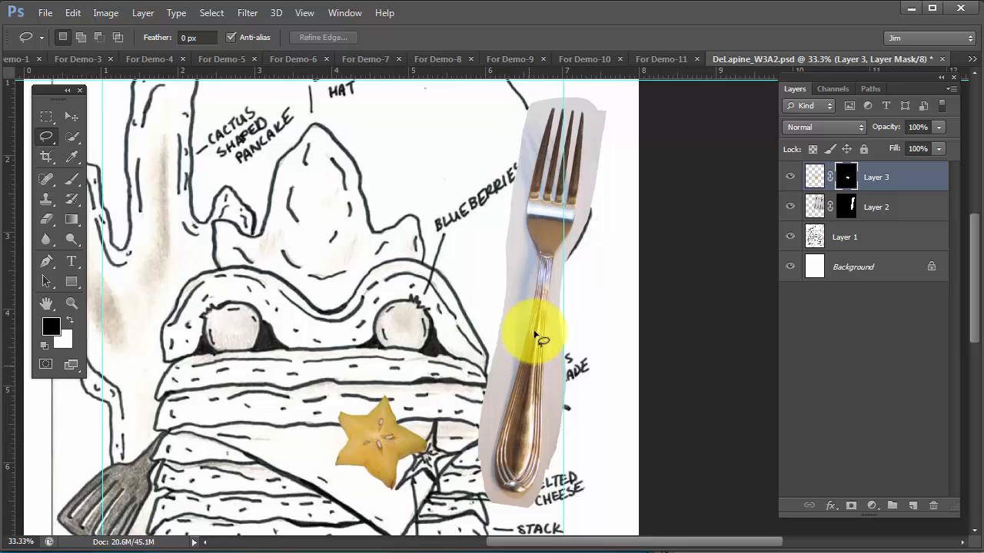
pyautogui.click(922, 205)
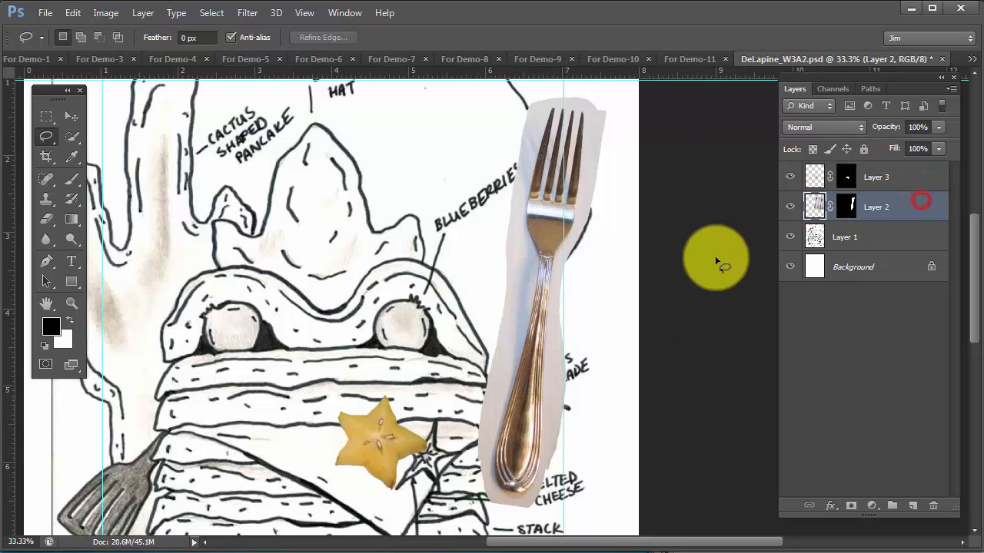
pyautogui.keyDown('ctrl'); pyautogui.click(527, 274); pyautogui.keyUp('ctrl')
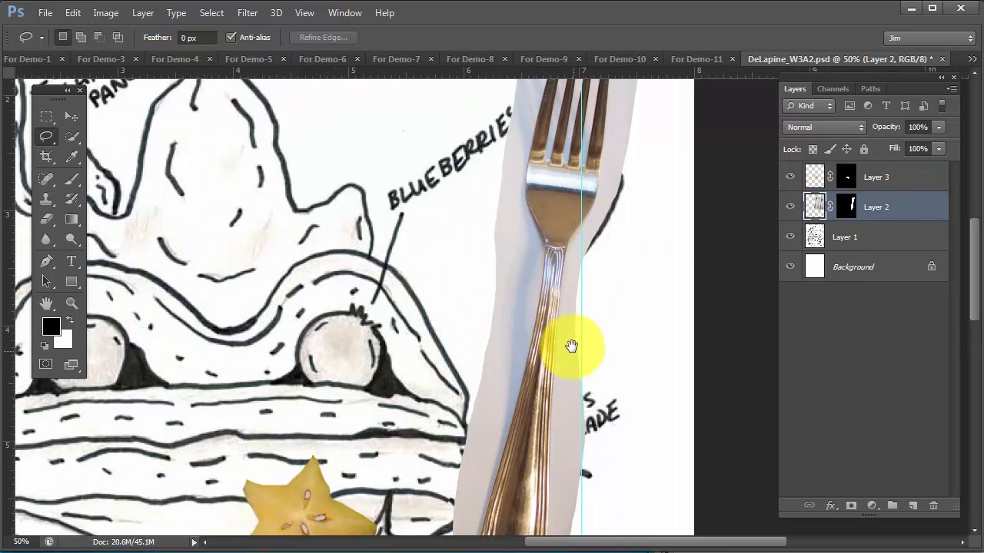
pyautogui.moveTo(571, 347); pyautogui.dragTo(587, 261)
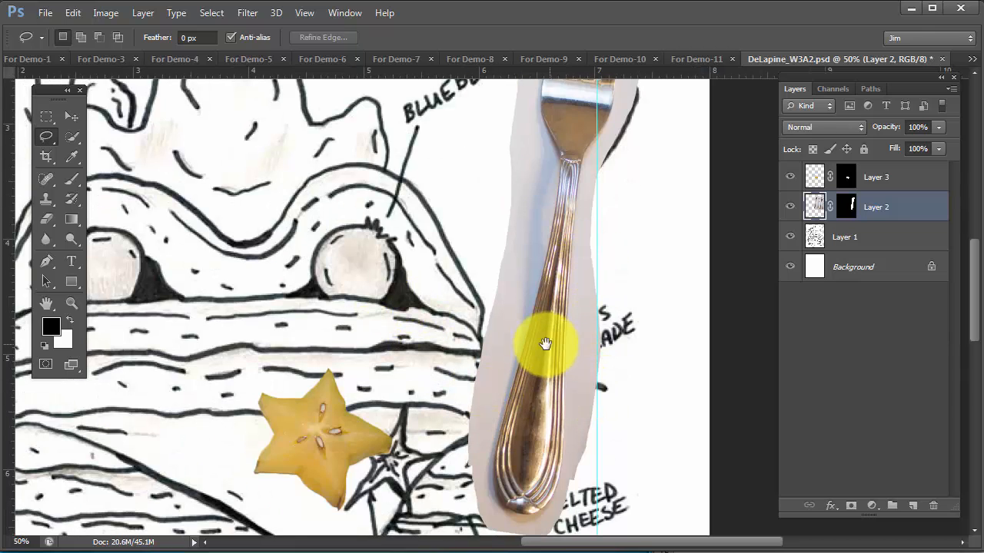
pyautogui.moveTo(573, 394)
pyautogui.mouseDown()
pyautogui.moveTo(556, 359)
pyautogui.moveTo(519, 385)
pyautogui.mouseUp()
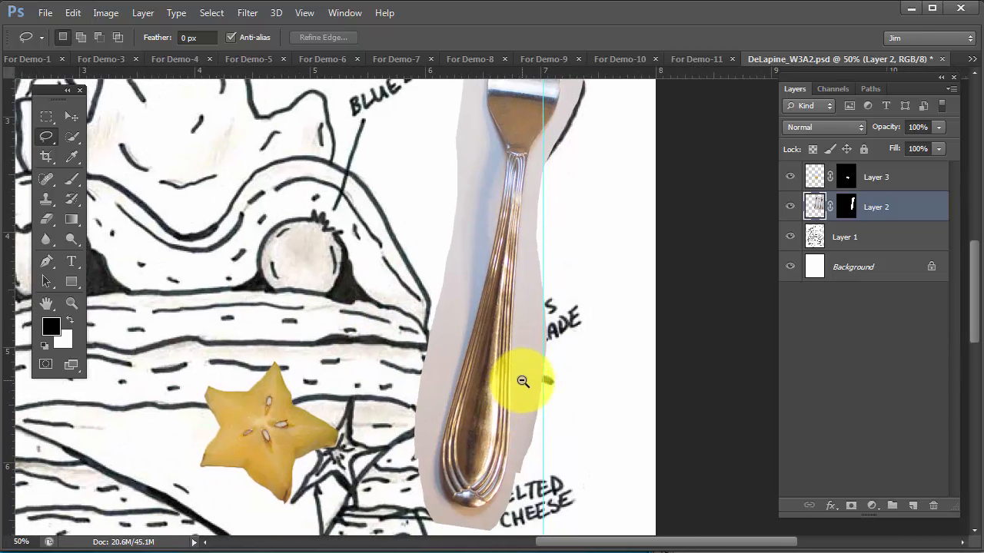
pyautogui.keyDown('alt'); pyautogui.click(523, 384); pyautogui.keyUp('alt')
pyautogui.keyDown('ctrl'); pyautogui.click(508, 314); pyautogui.keyUp('ctrl')
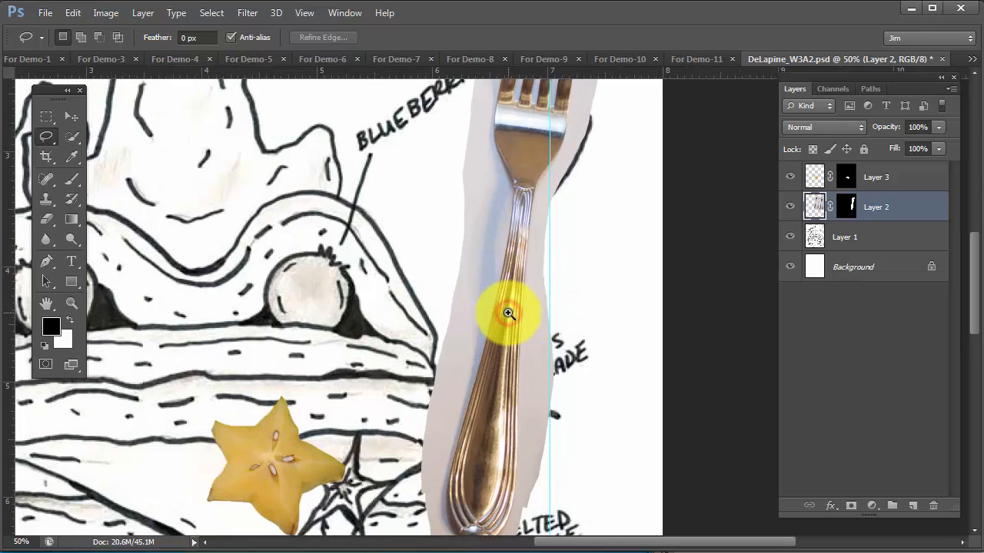
pyautogui.moveTo(506, 253); pyautogui.dragTo(504, 354)
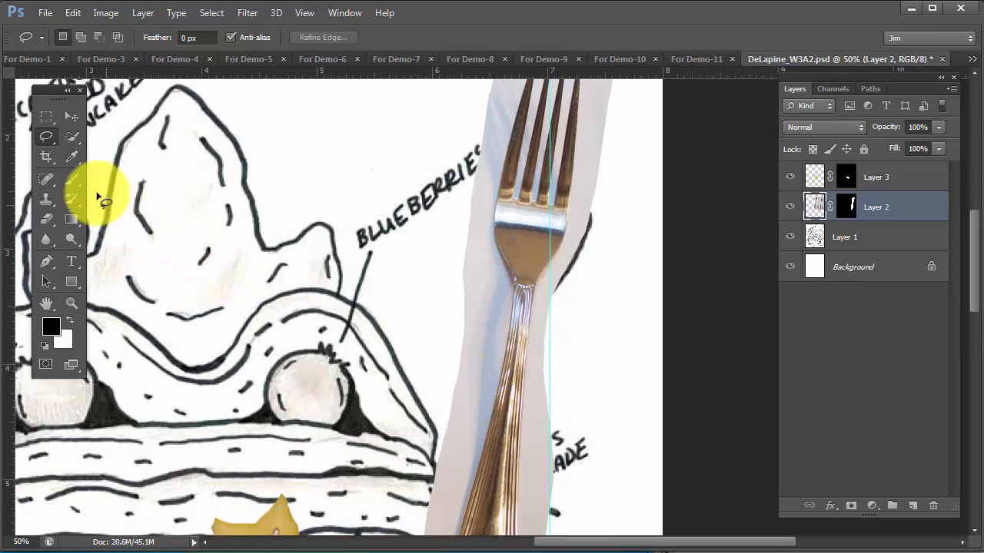
pyautogui.click(72, 136)
pyautogui.scroll(-2, 542, 401)
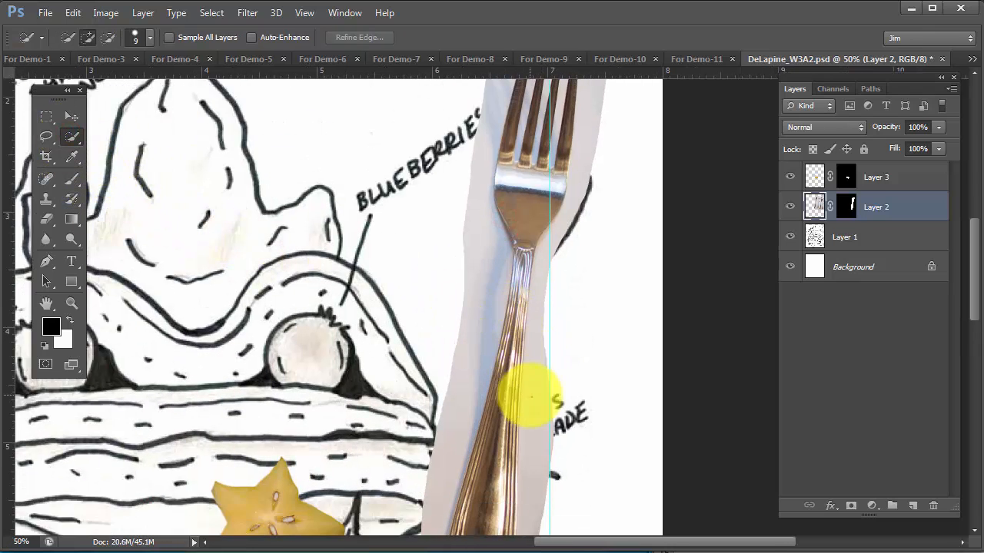
pyautogui.moveTo(545, 407); pyautogui.dragTo(549, 279)
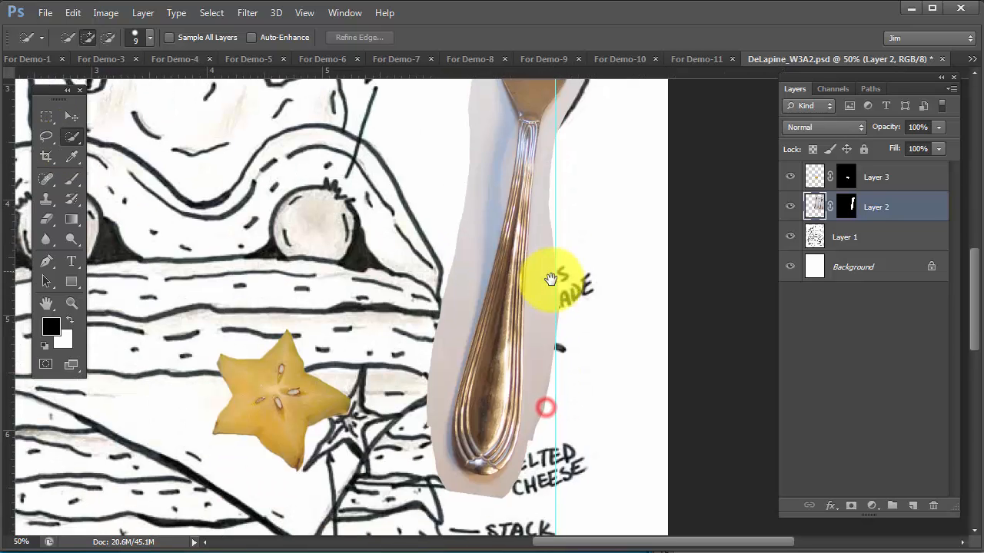
pyautogui.moveTo(478, 454); pyautogui.dragTo(497, 362)
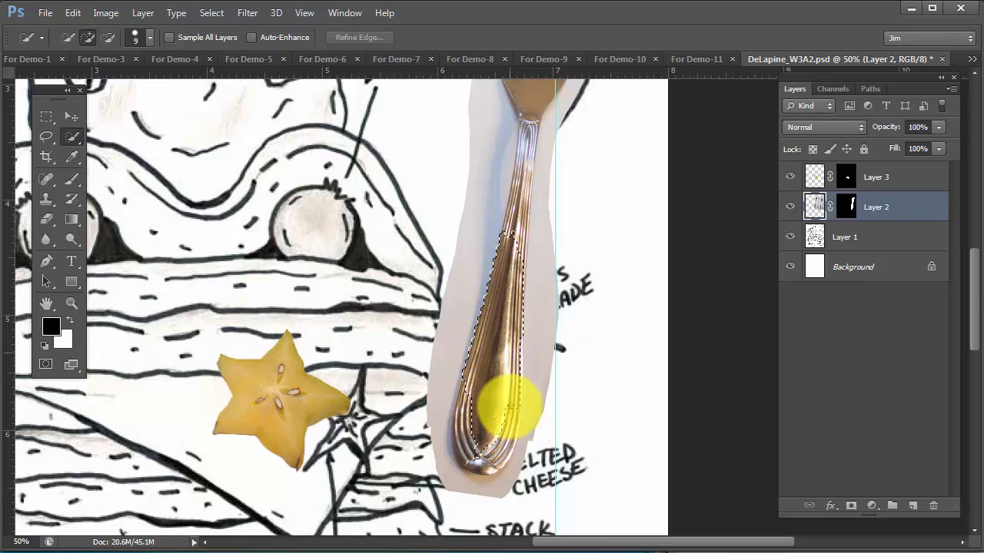
pyautogui.moveTo(490, 465)
pyautogui.mouseDown()
pyautogui.moveTo(479, 467)
pyautogui.moveTo(474, 452)
pyautogui.mouseUp()
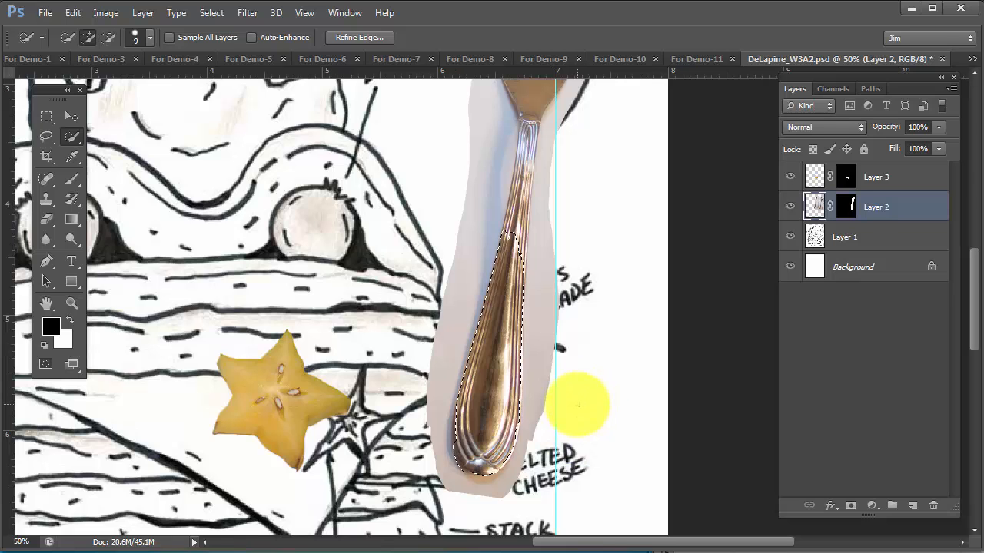
# Extend the Quick Selection up the fork's neck and head and along its tines
pyautogui.moveTo(483, 358); pyautogui.dragTo(473, 409)
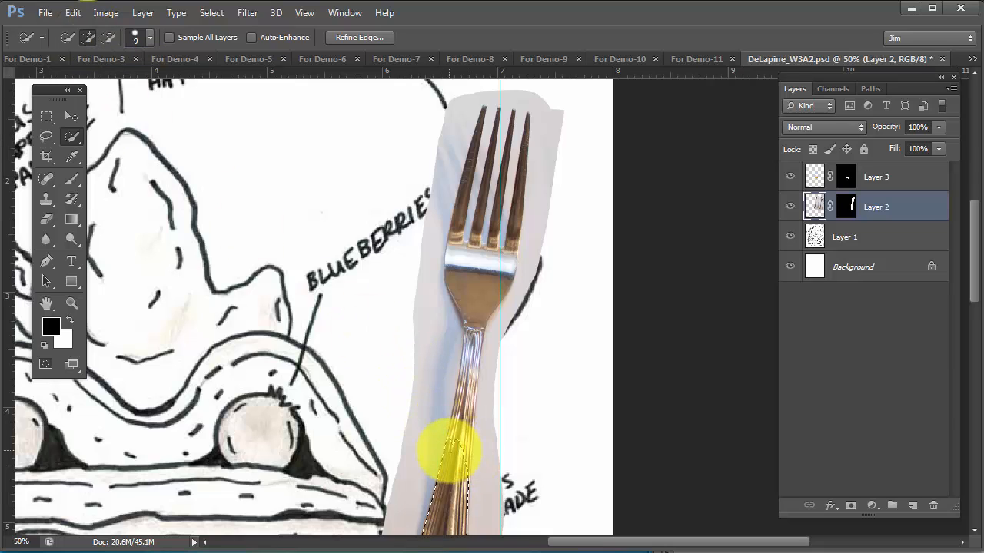
pyautogui.moveTo(471, 350)
pyautogui.mouseDown()
pyautogui.moveTo(474, 286)
pyautogui.moveTo(451, 255)
pyautogui.moveTo(496, 265)
pyautogui.mouseUp()
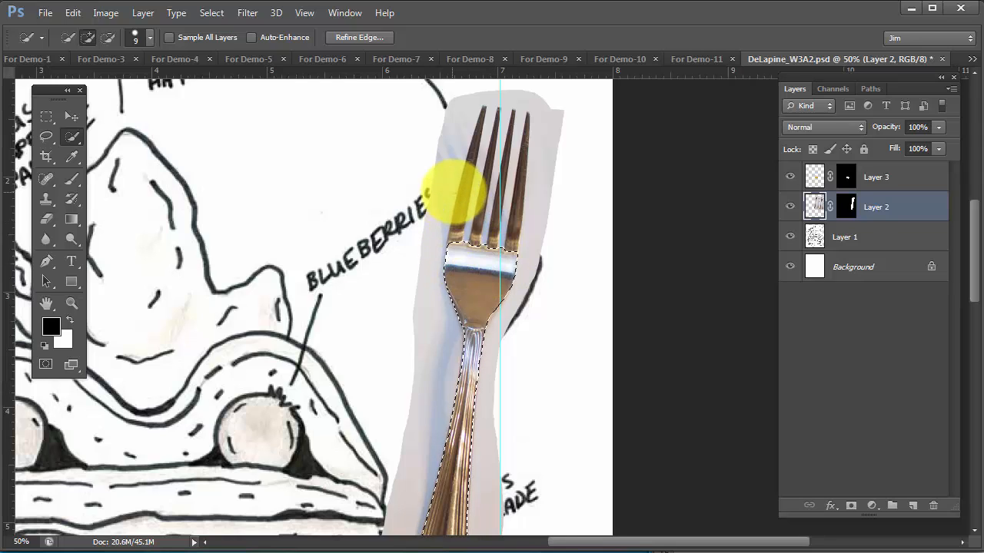
pyautogui.moveTo(462, 188); pyautogui.dragTo(450, 263)
pyautogui.moveTo(454, 226)
pyautogui.mouseDown()
pyautogui.moveTo(461, 239)
pyautogui.moveTo(481, 223)
pyautogui.moveTo(484, 187)
pyautogui.moveTo(481, 206)
pyautogui.moveTo(520, 125)
pyautogui.moveTo(511, 229)
pyautogui.moveTo(498, 213)
pyautogui.moveTo(487, 226)
pyautogui.moveTo(511, 126)
pyautogui.mouseUp()
pyautogui.click(484, 197)
pyautogui.click(487, 181)
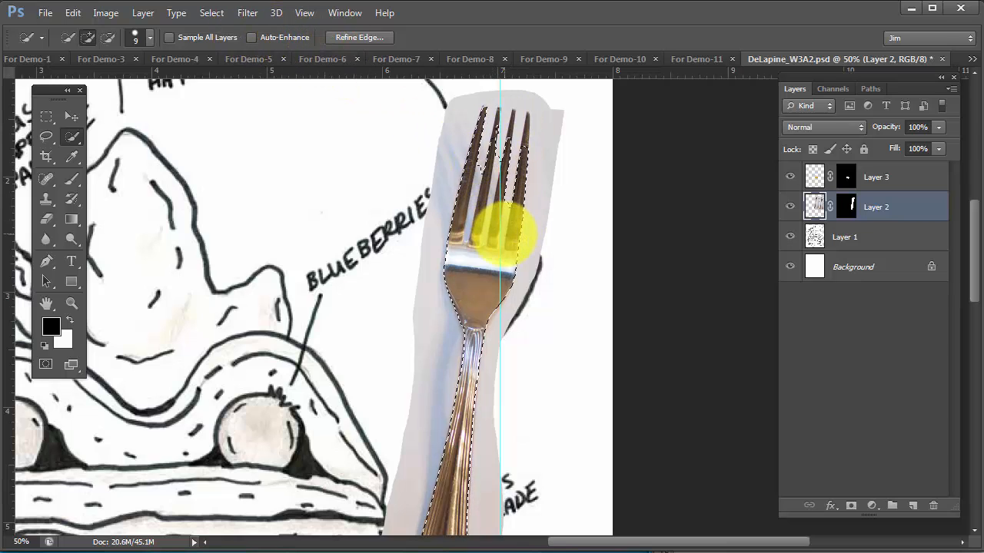
# Hide the guides so they do not obscure the fork's tines
pyautogui.click(311, 15)
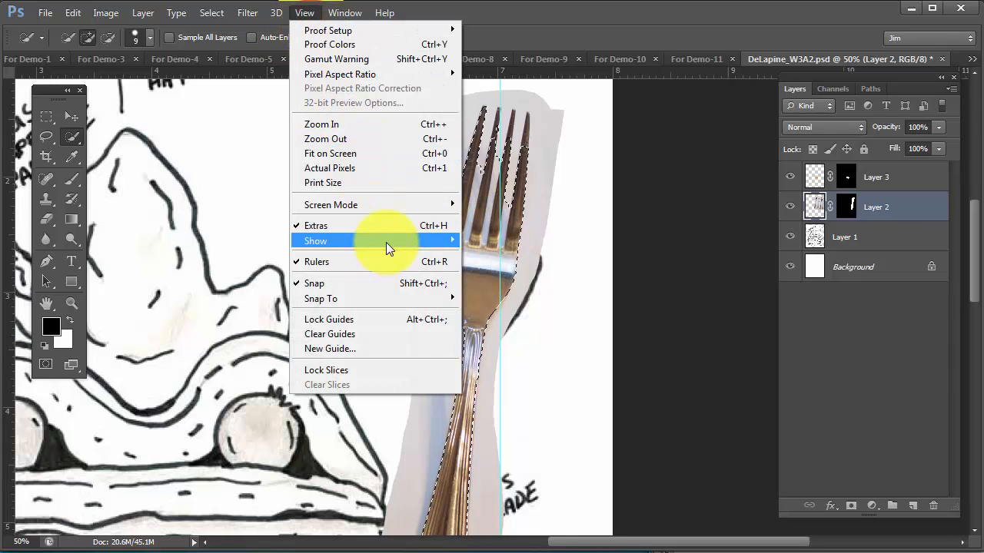
pyautogui.moveTo(387, 239)
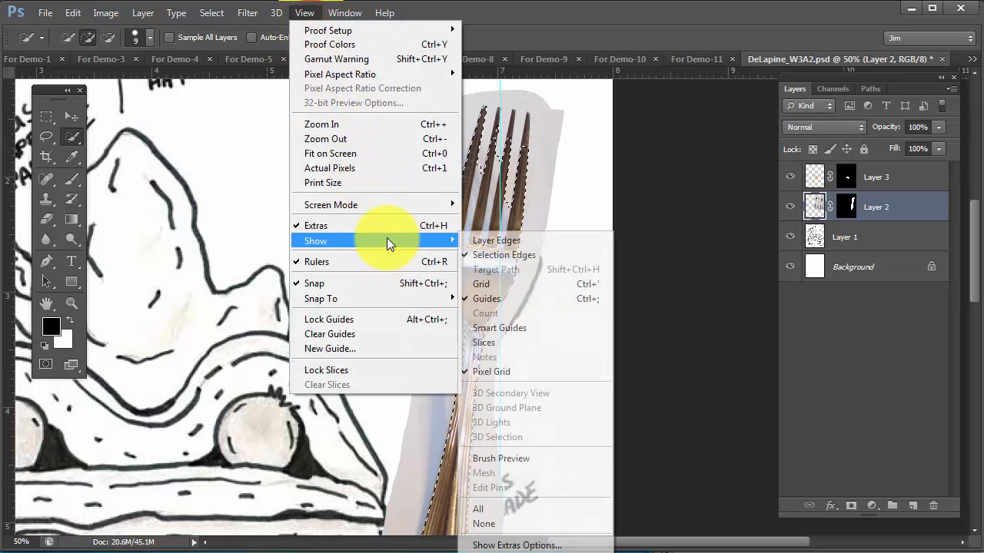
pyautogui.click(490, 299)
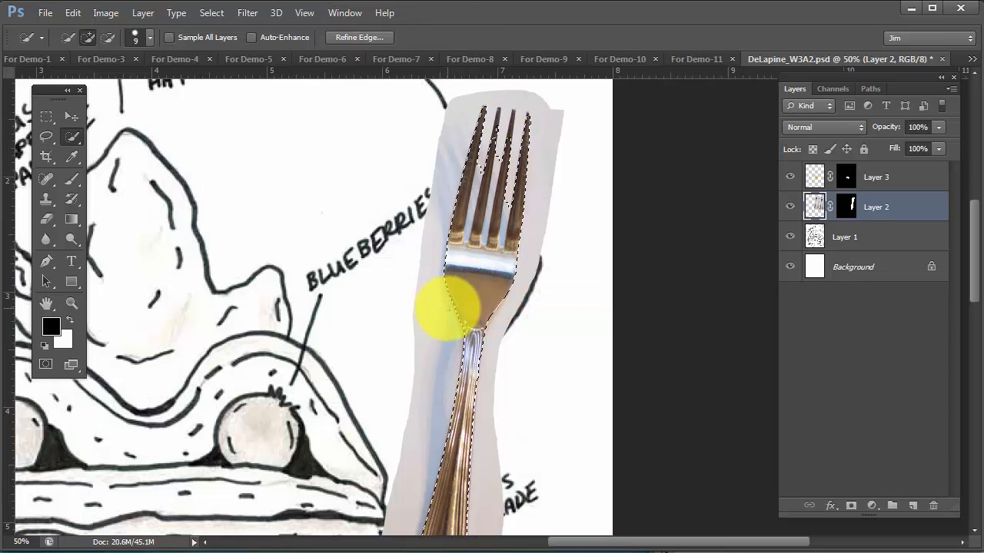
# Inspect the selection around the fork's tines at 100% zoom in Quick Mask mode, with the tools moved nearer the fork
pyautogui.keyDown('ctrl'); pyautogui.click(501, 314); pyautogui.keyUp('ctrl')
pyautogui.keyDown('ctrl'); pyautogui.click(500, 314); pyautogui.keyUp('ctrl')
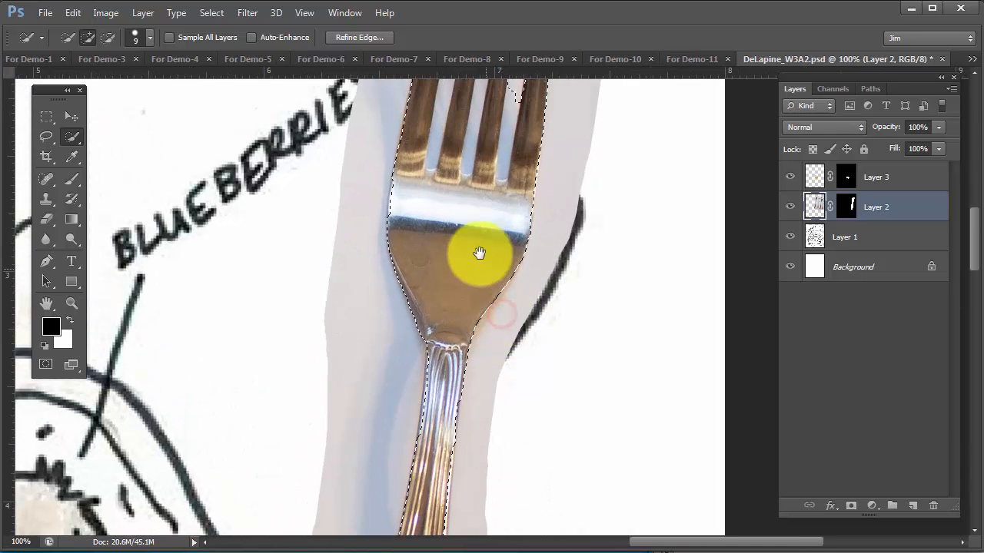
pyautogui.scroll(5, 560, 373)
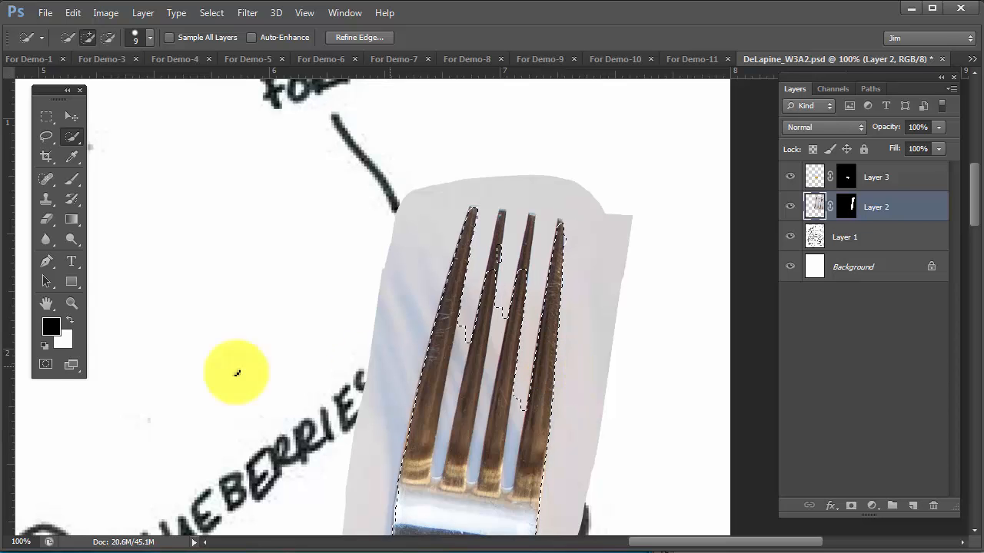
pyautogui.click(43, 363)
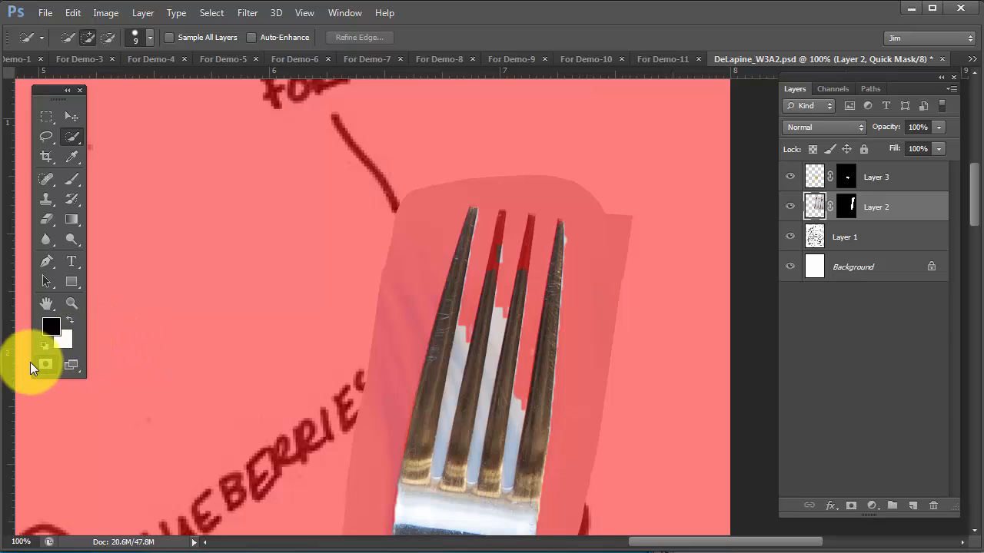
pyautogui.moveTo(56, 90); pyautogui.dragTo(180, 116)
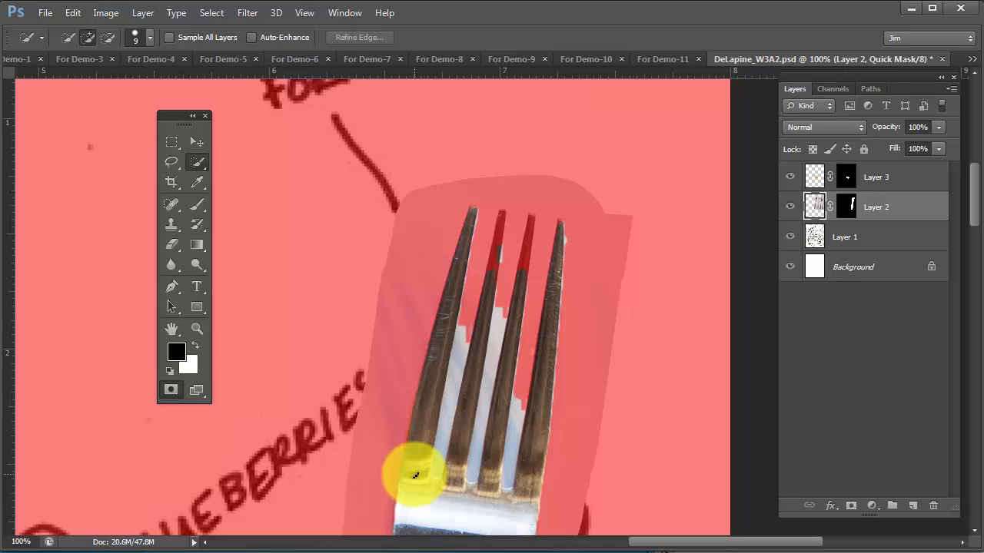
# Set the Quick Mask options so red at 50% opacity marks the selected areas, and show the fork's selection in Quick Mask mode
pyautogui.doubleClick(171, 390)
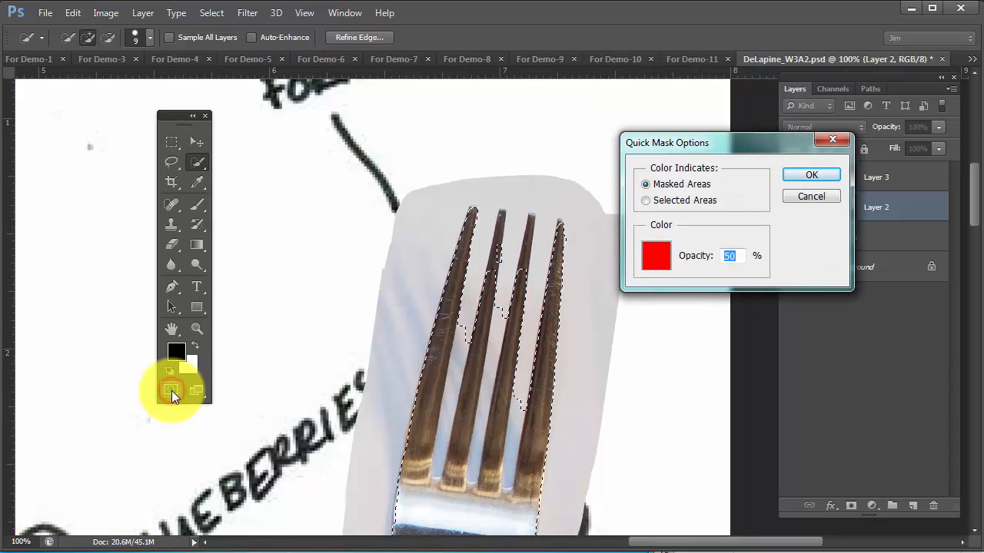
pyautogui.moveTo(770, 137); pyautogui.dragTo(686, 130)
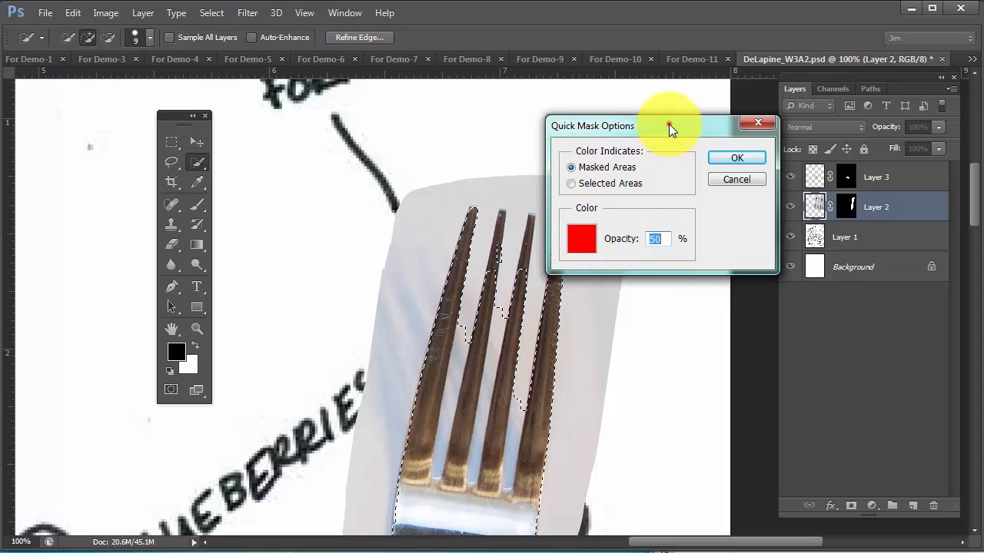
pyautogui.moveTo(669, 124); pyautogui.dragTo(771, 106)
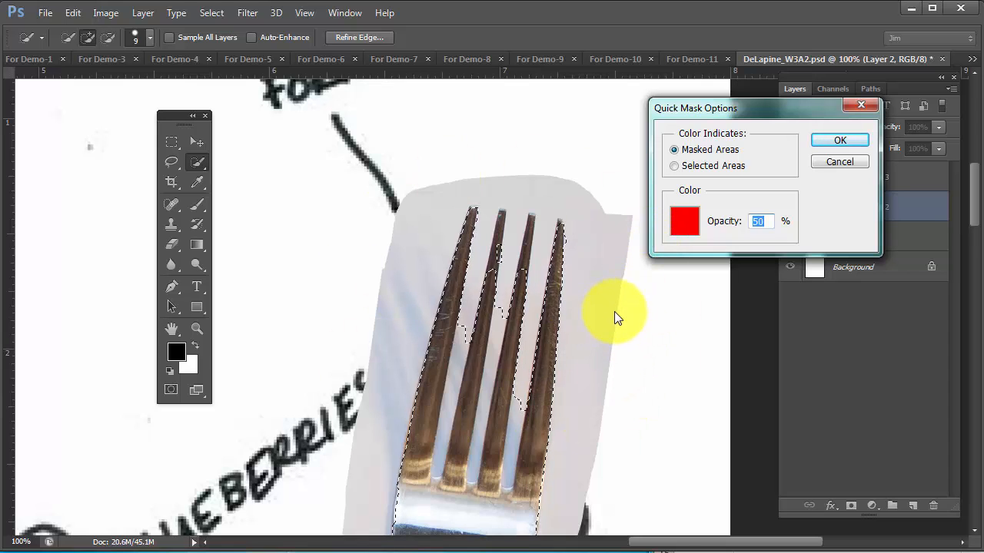
pyautogui.click(674, 166)
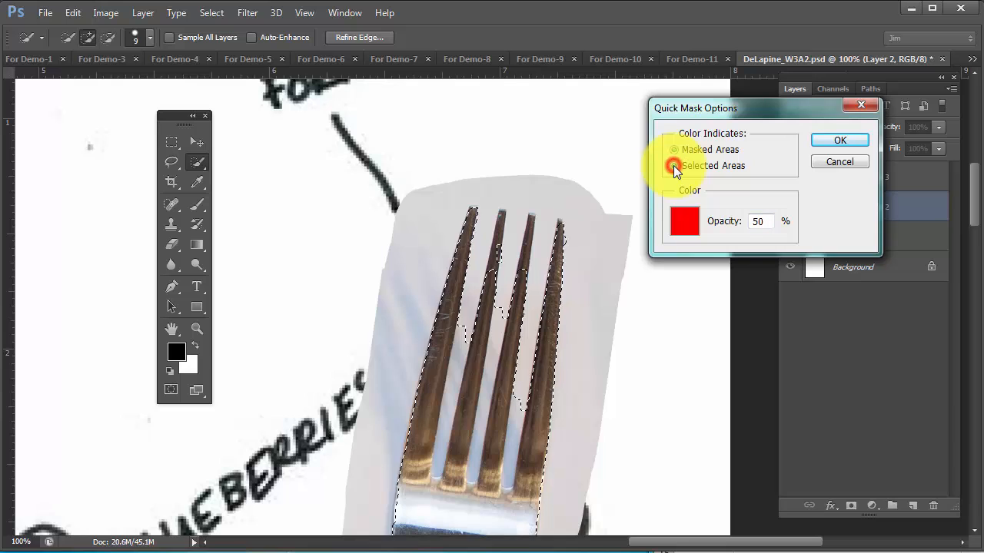
pyautogui.click(683, 224)
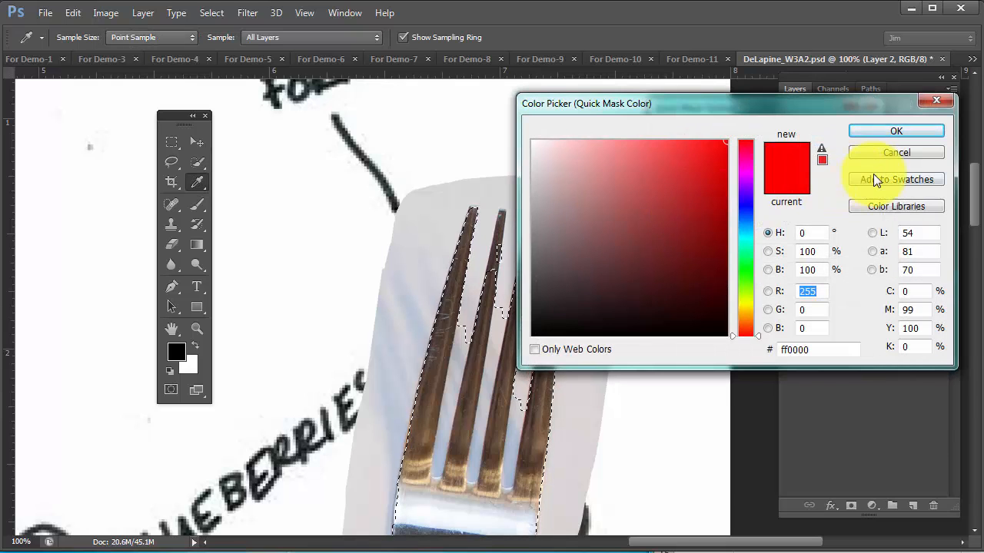
pyautogui.click(889, 154)
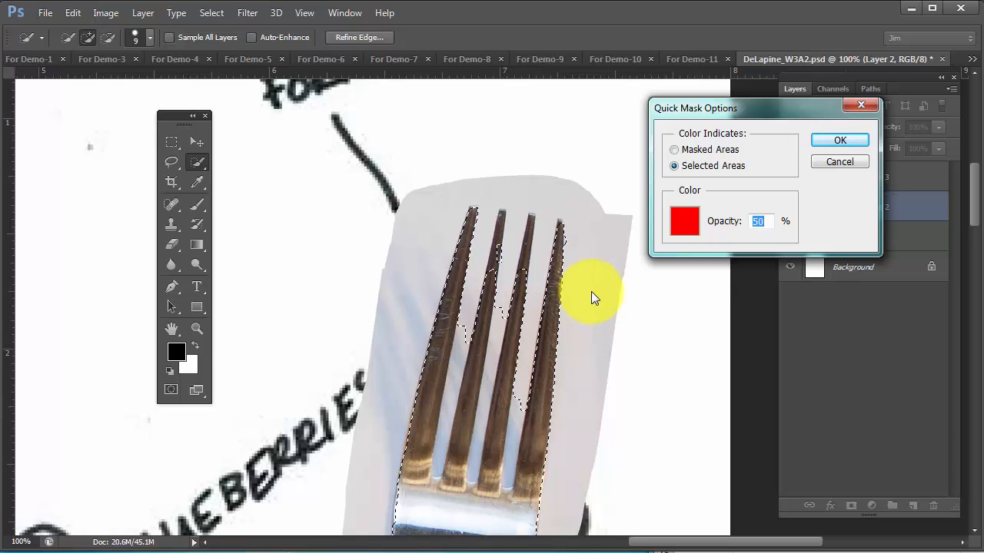
pyautogui.click(684, 222)
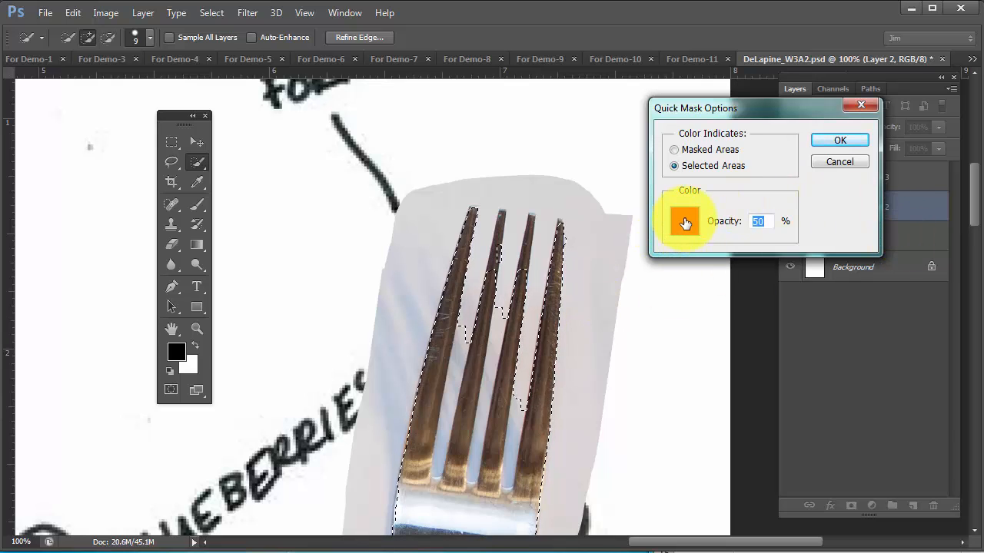
pyautogui.click(685, 223)
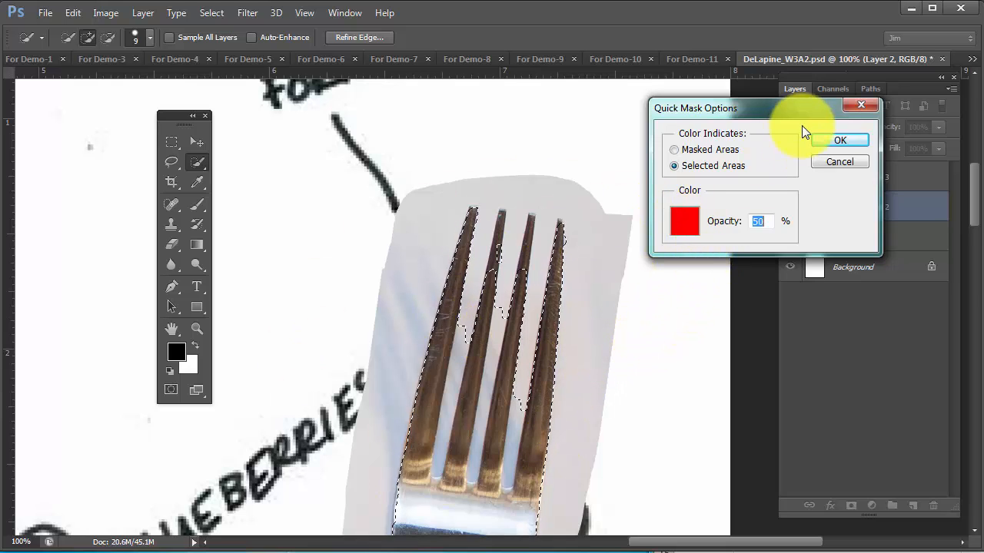
pyautogui.click(827, 139)
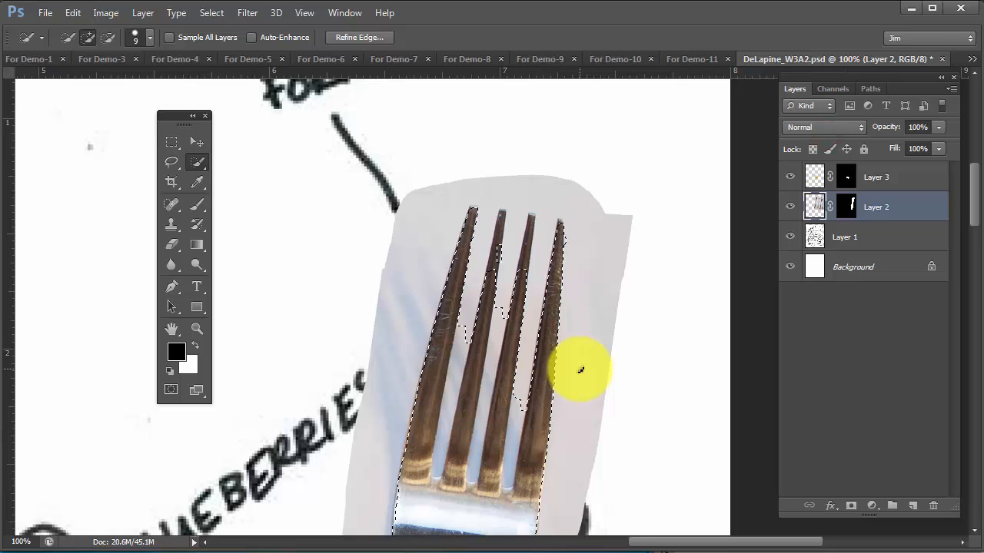
pyautogui.click(170, 390)
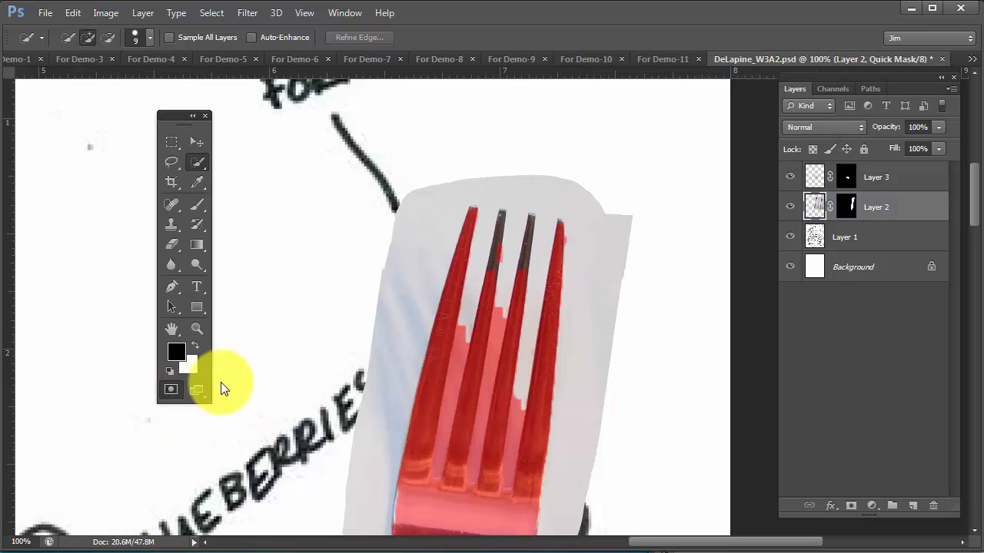
# Examine the red Quick Mask overlay along the fork's tines, head and neck for areas wrongly included or missed
pyautogui.scroll(-5, 592, 273)
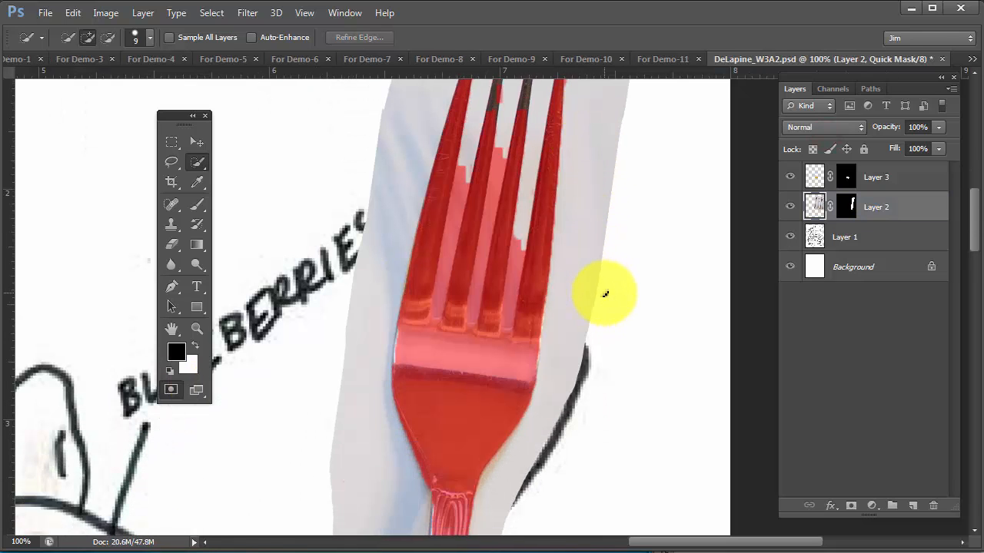
pyautogui.scroll(3, 606, 294)
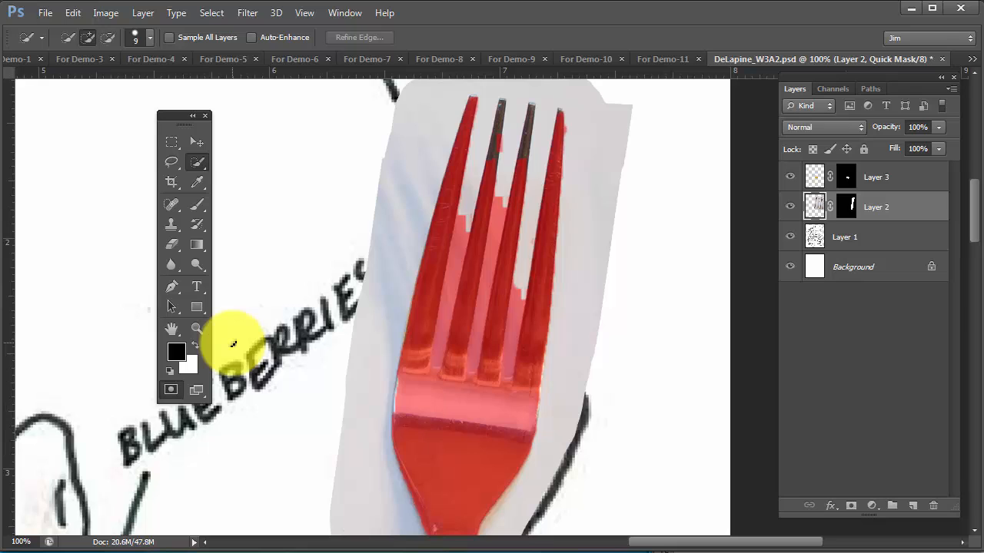
pyautogui.click(200, 205)
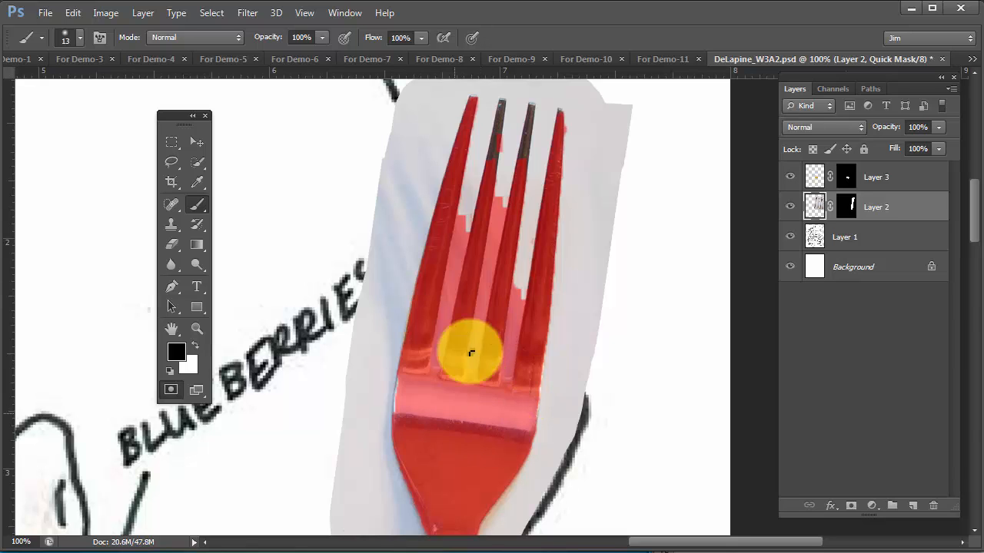
pyautogui.moveTo(468, 418); pyautogui.dragTo(505, 285)
pyautogui.moveTo(494, 389); pyautogui.dragTo(470, 343)
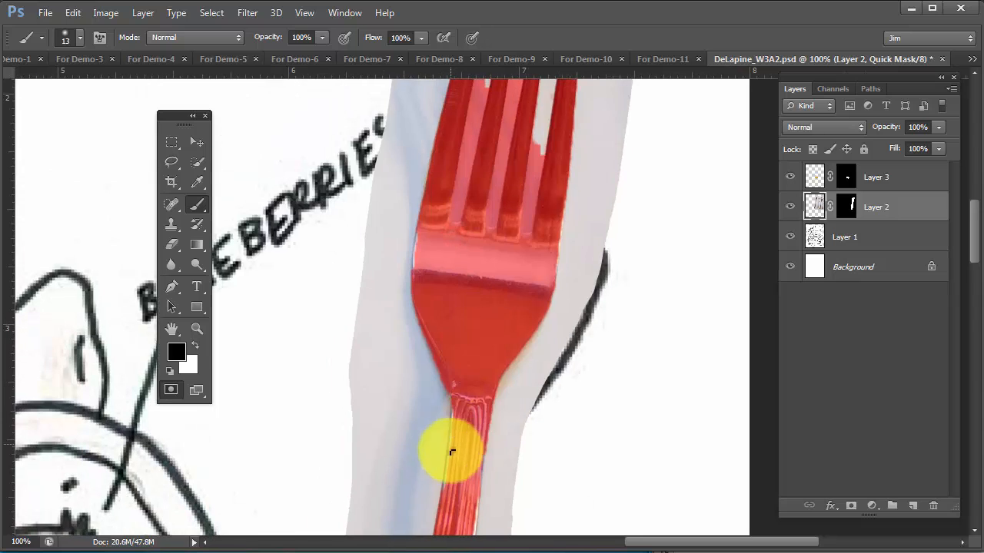
pyautogui.click(171, 394)
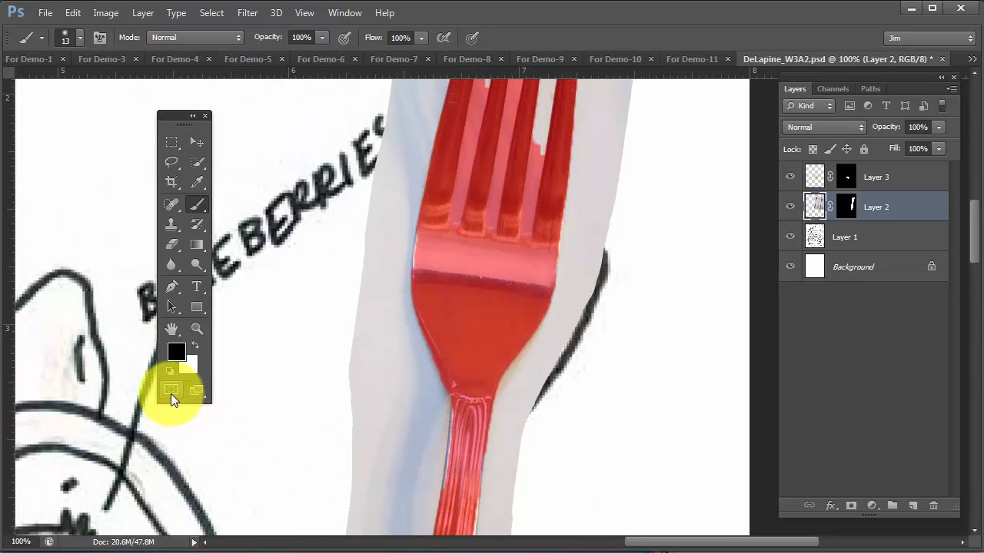
pyautogui.click(171, 393)
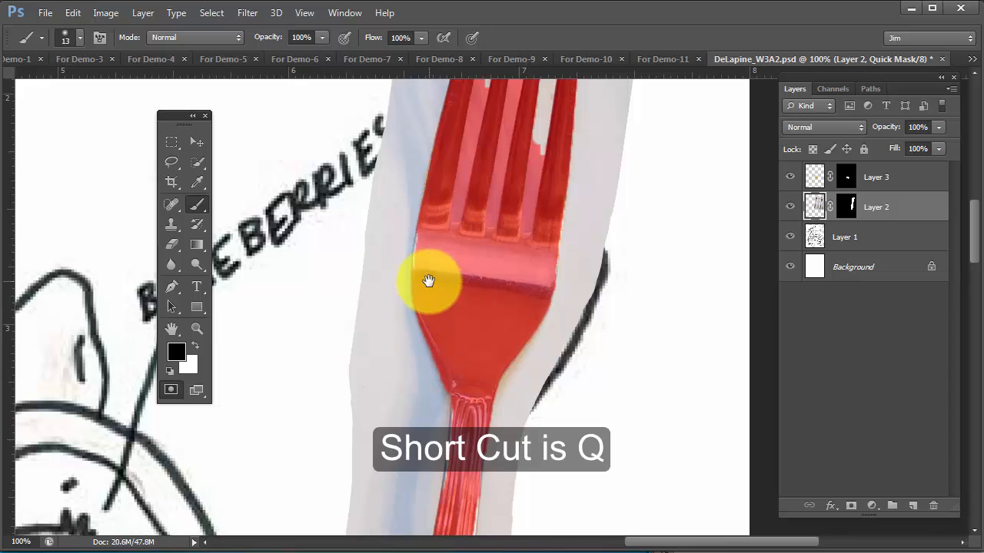
pyautogui.moveTo(426, 280); pyautogui.dragTo(428, 455)
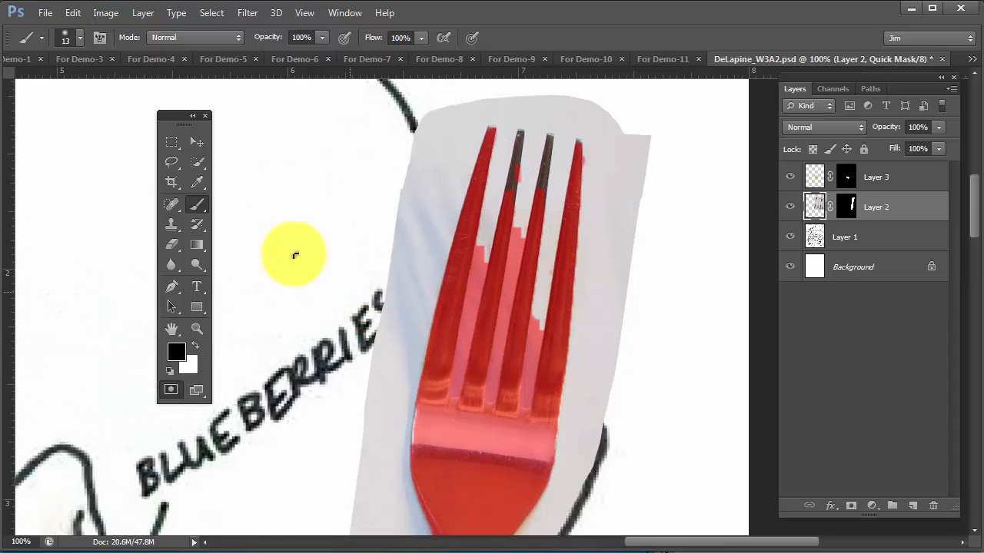
# Set the 13 px Brush to 100% hardness for painting on the Quick Mask
pyautogui.click(195, 204)
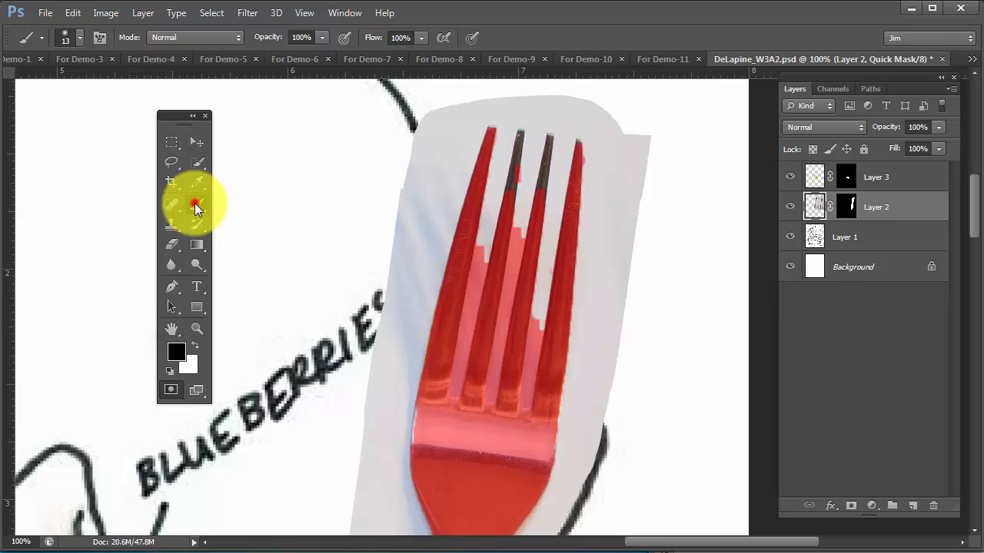
pyautogui.click(71, 38)
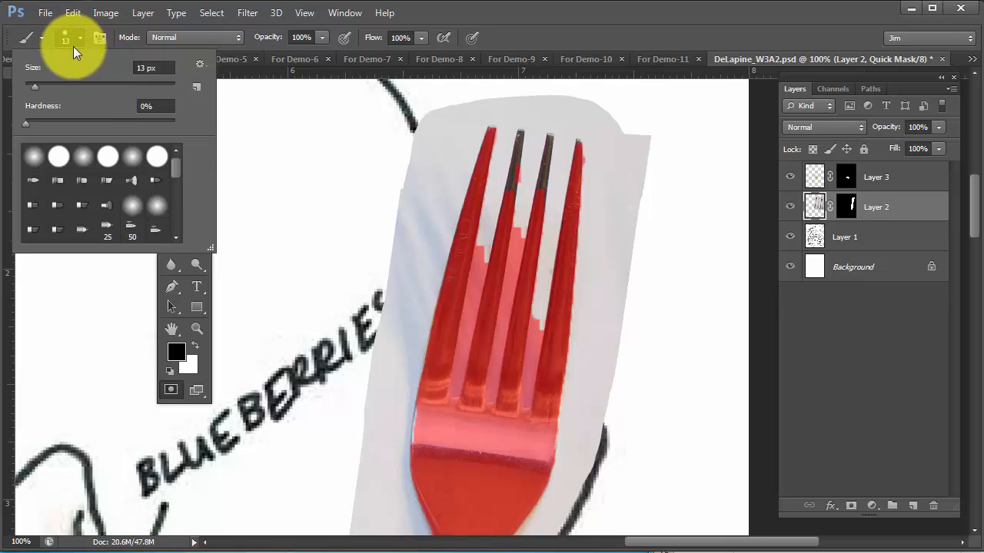
pyautogui.moveTo(26, 125); pyautogui.dragTo(187, 125)
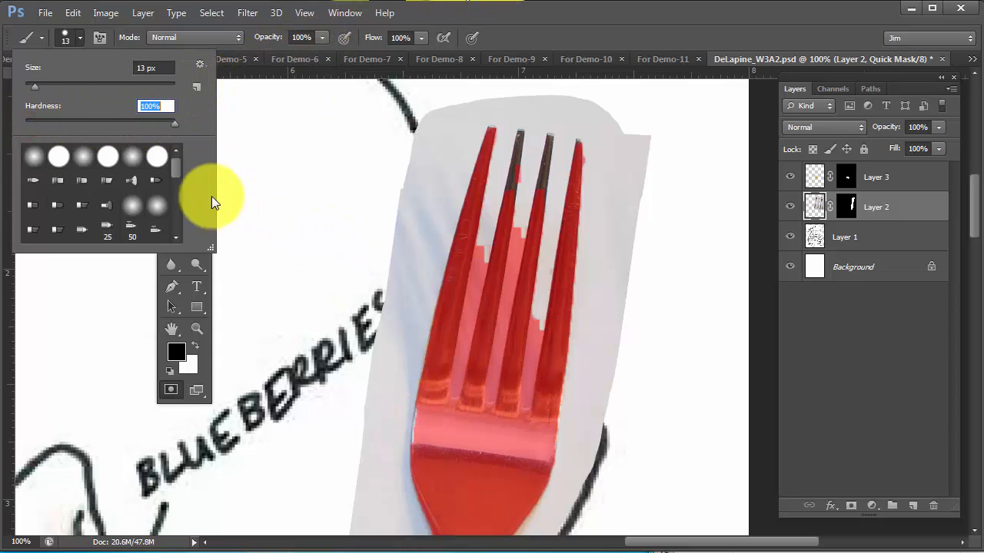
pyautogui.moveTo(116, 109)
pyautogui.mouseDown()
pyautogui.moveTo(99, 110)
pyautogui.moveTo(203, 119)
pyautogui.mouseUp()
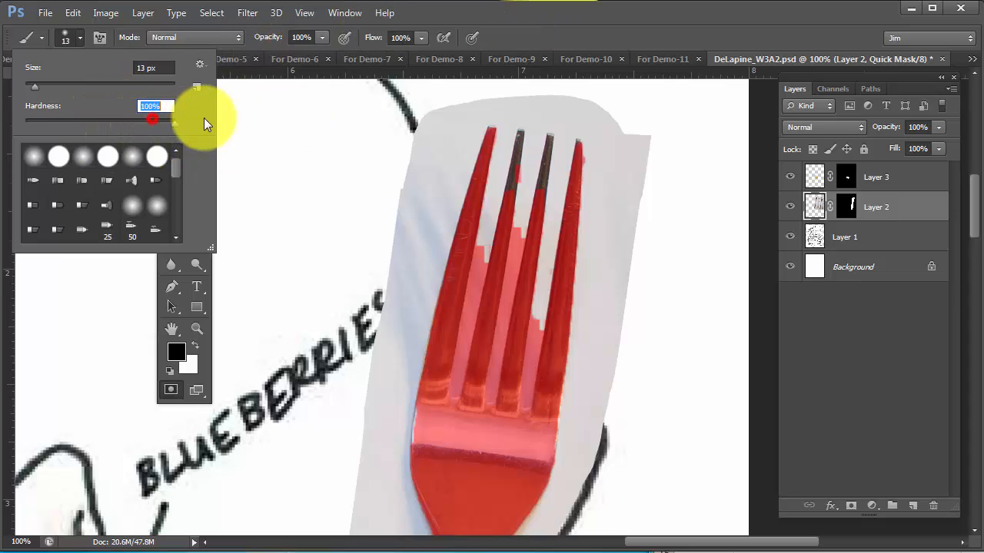
pyautogui.click(467, 9)
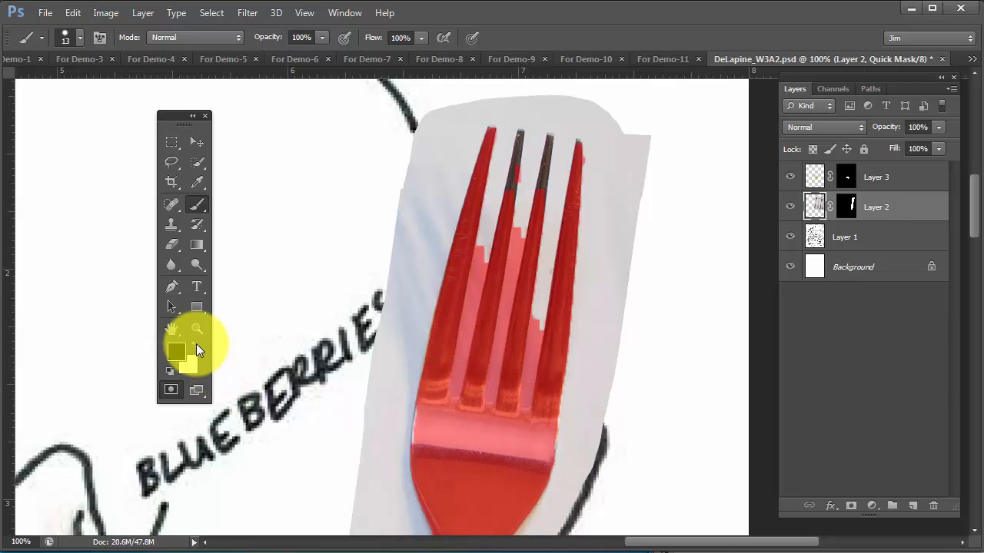
pyautogui.click(195, 344)
pyautogui.click(195, 345)
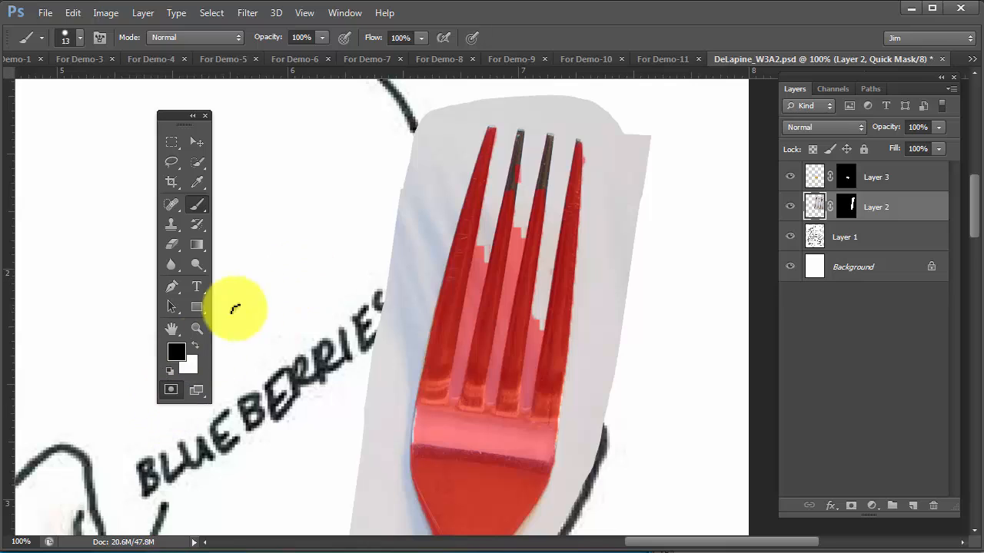
# Paint a black zigzag test stroke on the Quick Mask beside the fork and preview it as a selection
pyautogui.moveTo(315, 229)
pyautogui.mouseDown()
pyautogui.moveTo(275, 273)
pyautogui.moveTo(278, 330)
pyautogui.moveTo(314, 332)
pyautogui.moveTo(280, 381)
pyautogui.mouseUp()
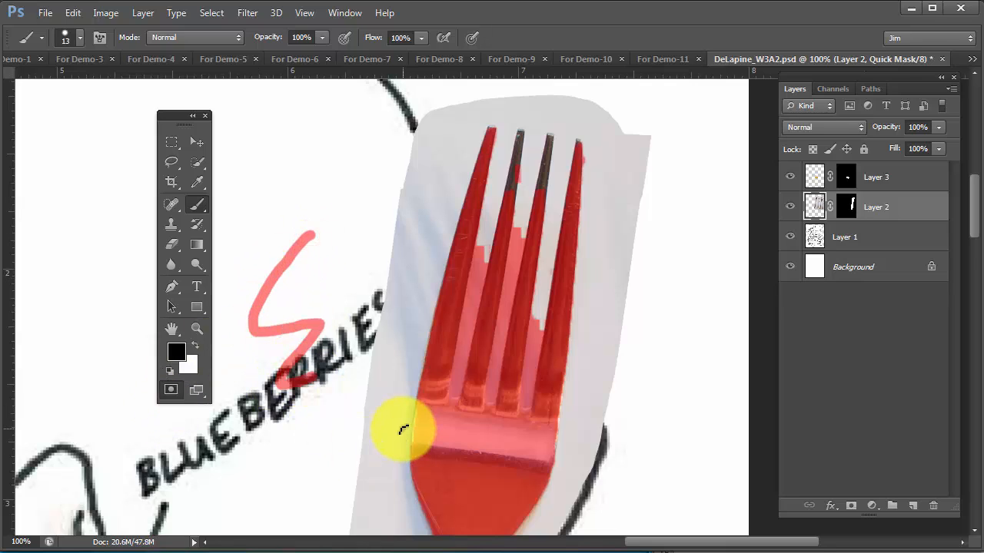
pyautogui.click(172, 391)
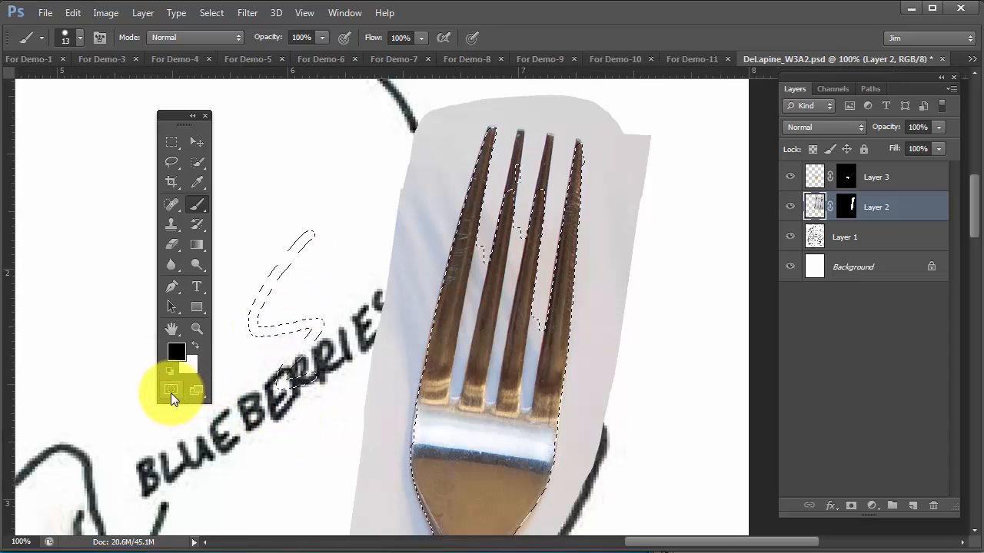
pyautogui.click(169, 391)
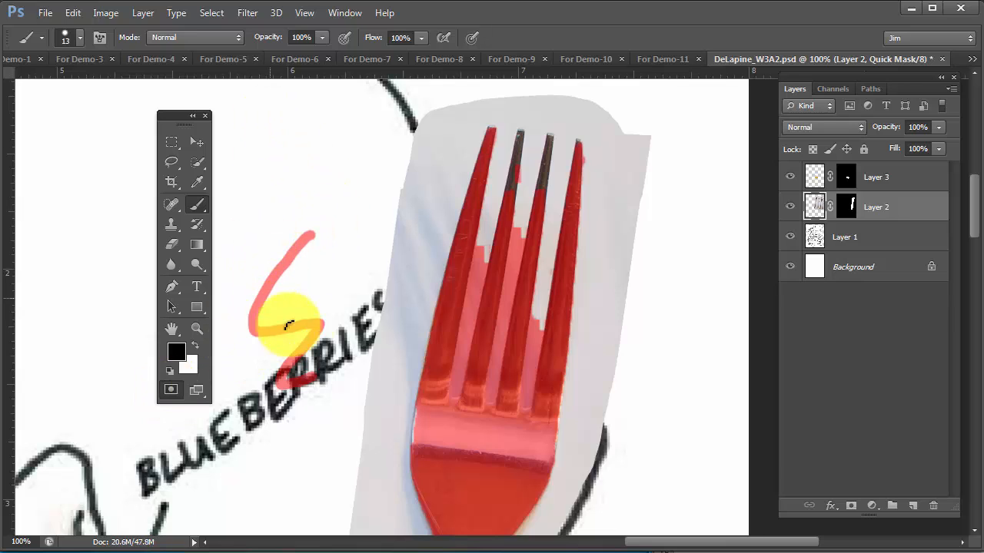
# Erase part of the zigzag test stroke with white and preview the remaining selection outside Quick Mask mode
pyautogui.click(194, 346)
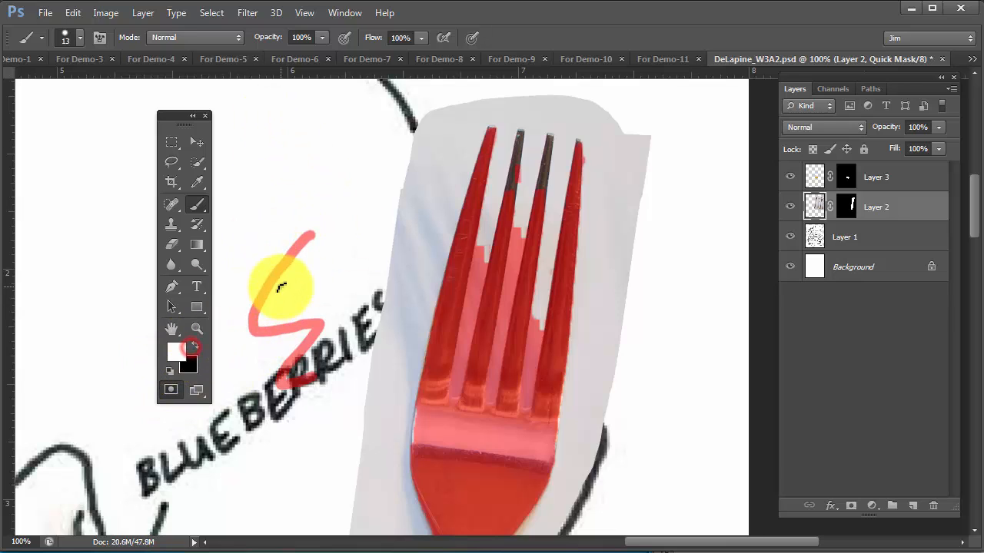
pyautogui.moveTo(275, 279)
pyautogui.mouseDown()
pyautogui.moveTo(275, 259)
pyautogui.moveTo(273, 342)
pyautogui.mouseUp()
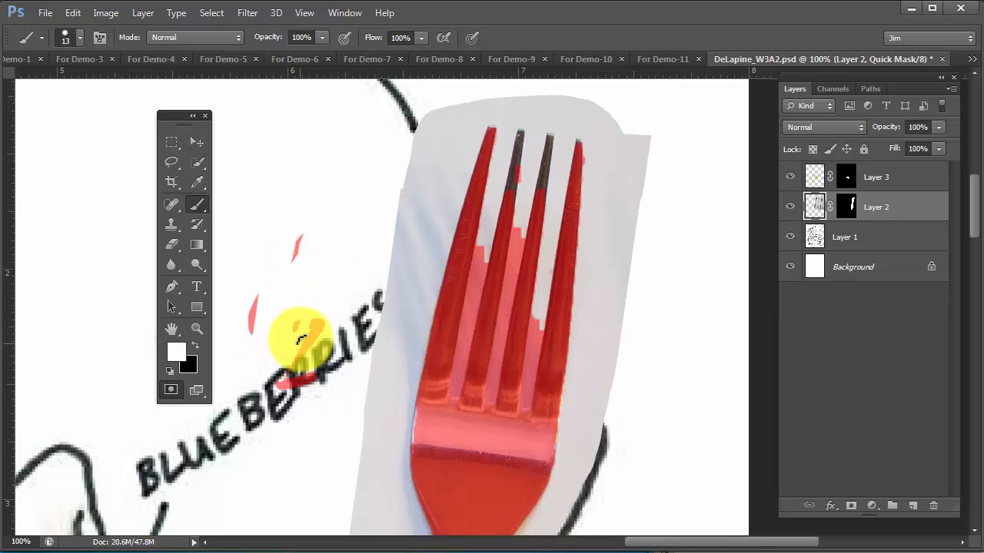
pyautogui.click(167, 391)
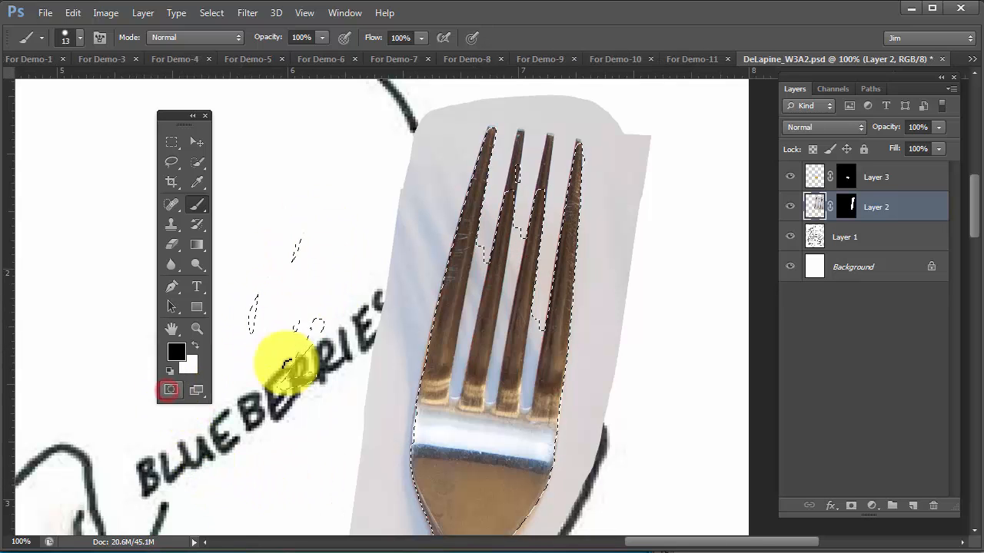
pyautogui.click(170, 392)
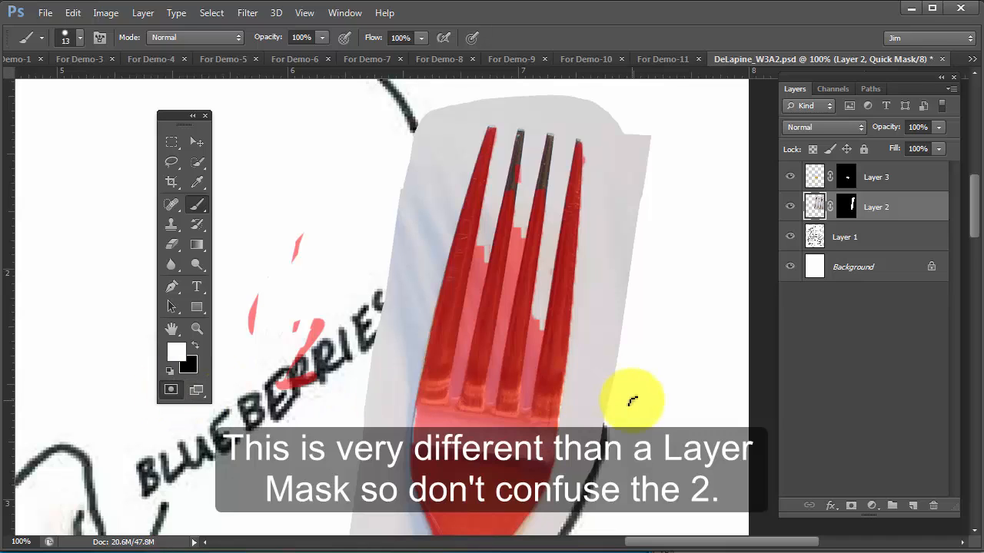
# Move the tools away from the fork, enlarge the brush to 70 px, and erase the rest of the test stroke with white
pyautogui.moveTo(176, 116); pyautogui.dragTo(94, 116)
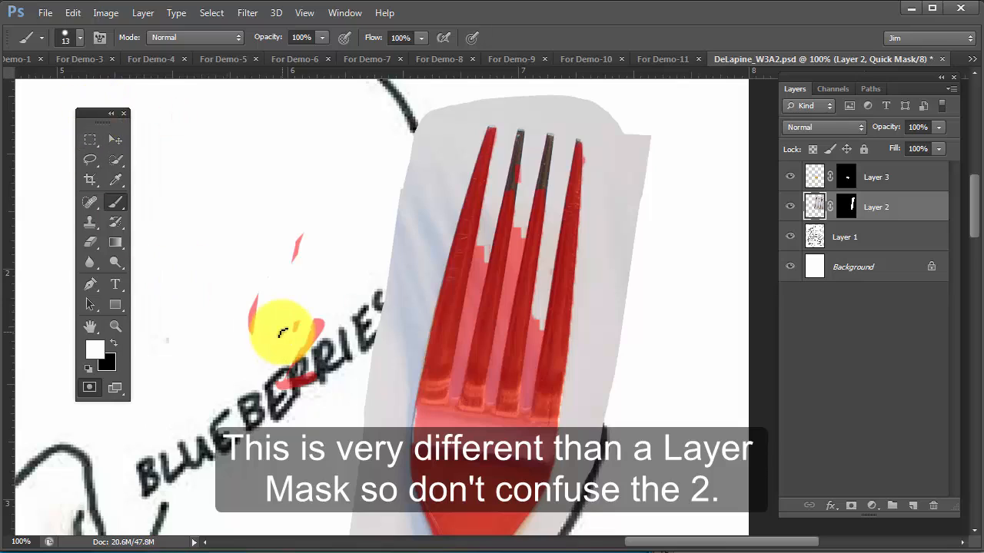
pyautogui.press(']')
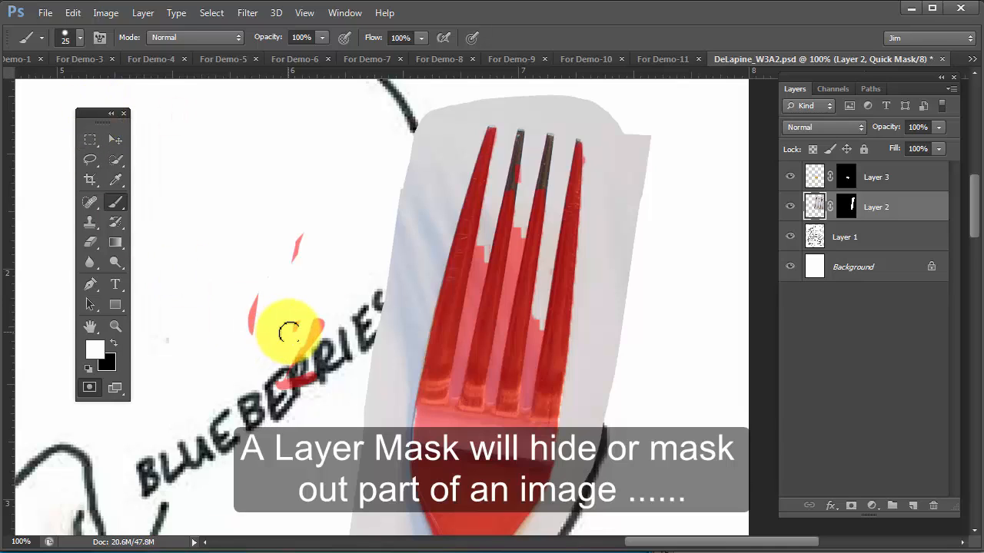
pyautogui.press(']')
pyautogui.press(']')
pyautogui.press(']')
pyautogui.press(']')
pyautogui.press(']')
pyautogui.press(']')
pyautogui.press(']')
pyautogui.moveTo(313, 226)
pyautogui.mouseDown()
pyautogui.moveTo(219, 304)
pyautogui.moveTo(271, 229)
pyautogui.moveTo(220, 335)
pyautogui.moveTo(293, 291)
pyautogui.moveTo(300, 337)
pyautogui.moveTo(296, 382)
pyautogui.mouseUp()
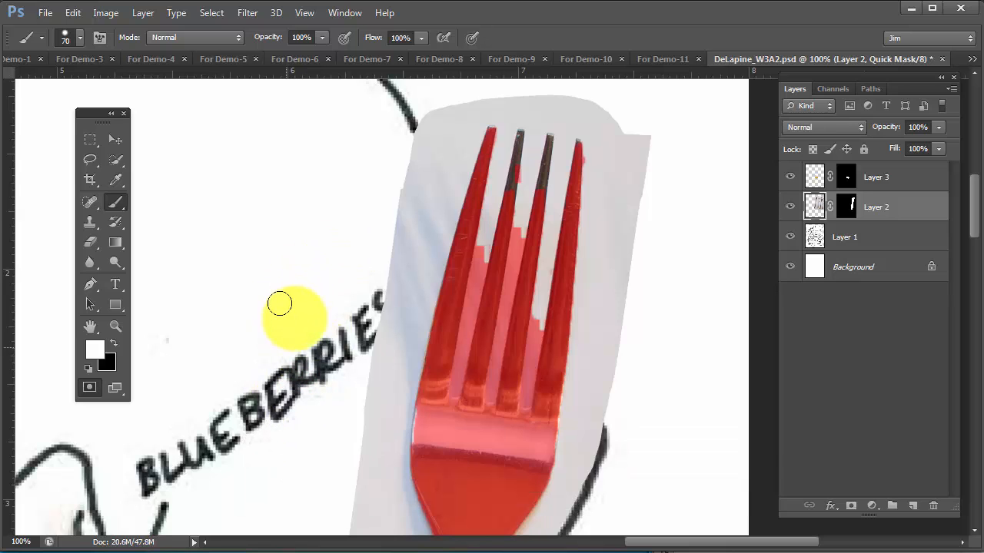
# Try erasing the Quick Mask between the fork's first two tines with a 20 px white brush, and undo the stroke
pyautogui.keyDown('ctrl'); pyautogui.click(483, 306); pyautogui.keyUp('ctrl')
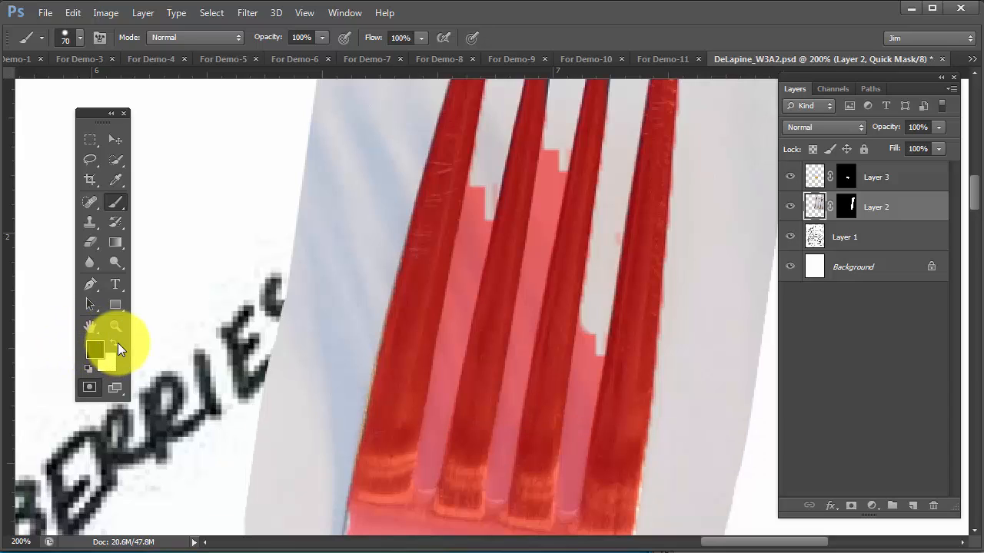
pyautogui.click(116, 343)
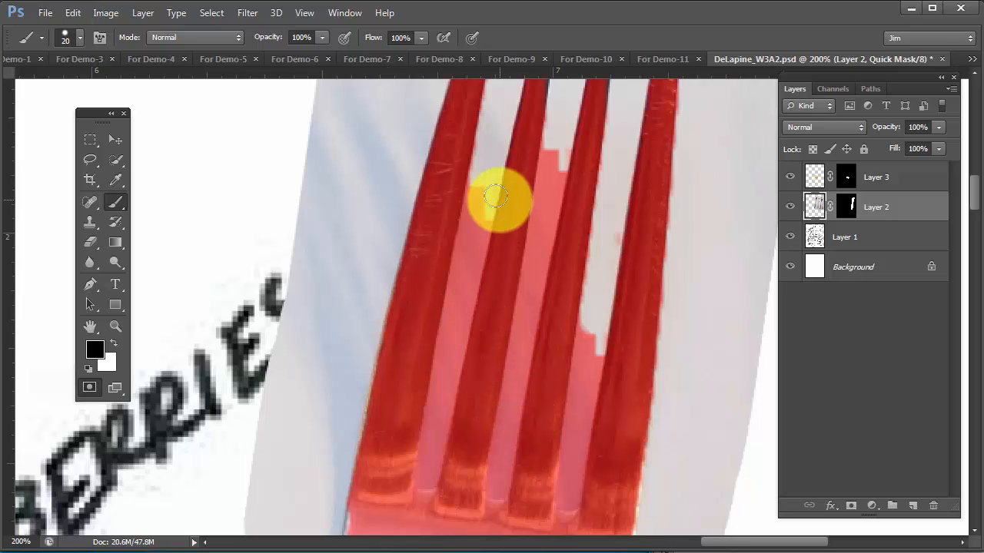
pyautogui.click(480, 192)
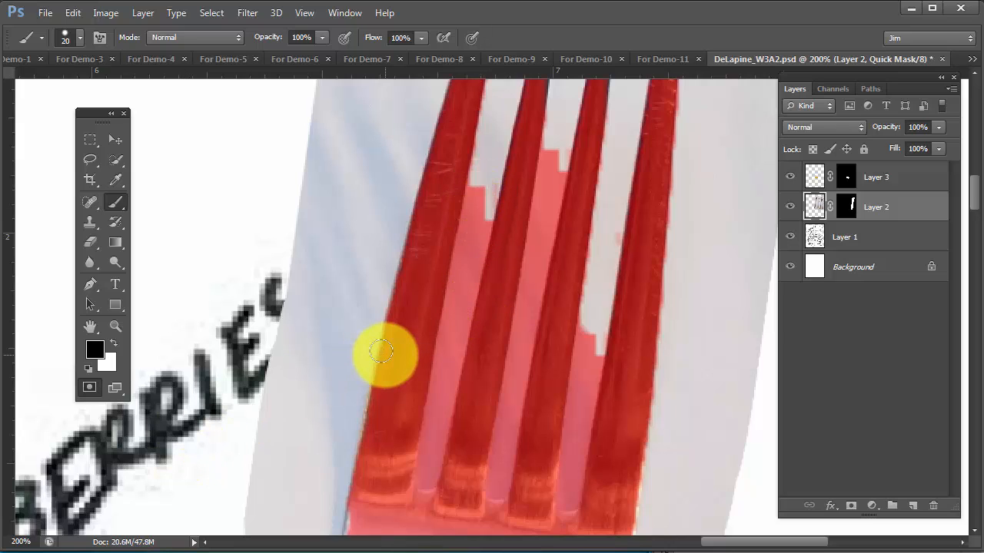
pyautogui.press('x')
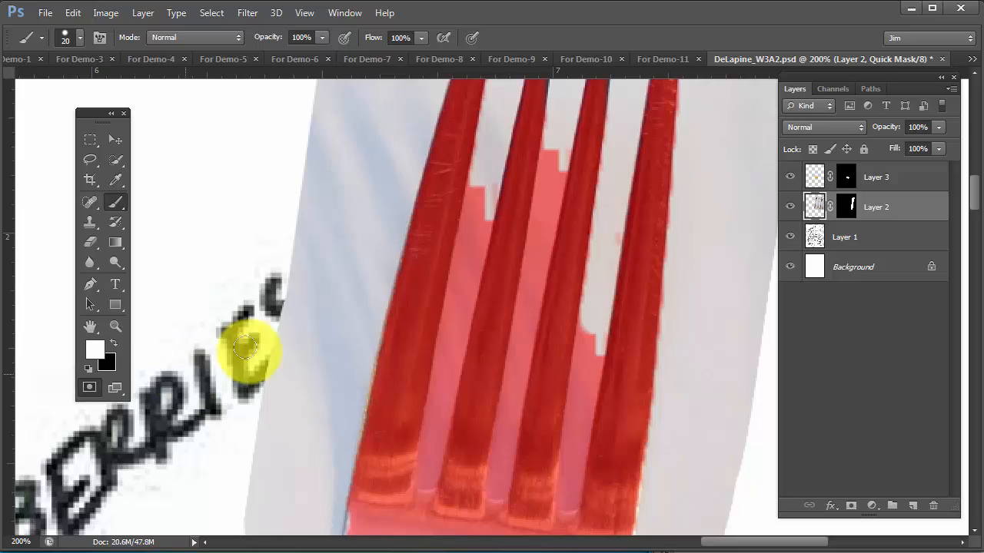
pyautogui.click(476, 190)
pyautogui.moveTo(477, 188); pyautogui.dragTo(472, 200)
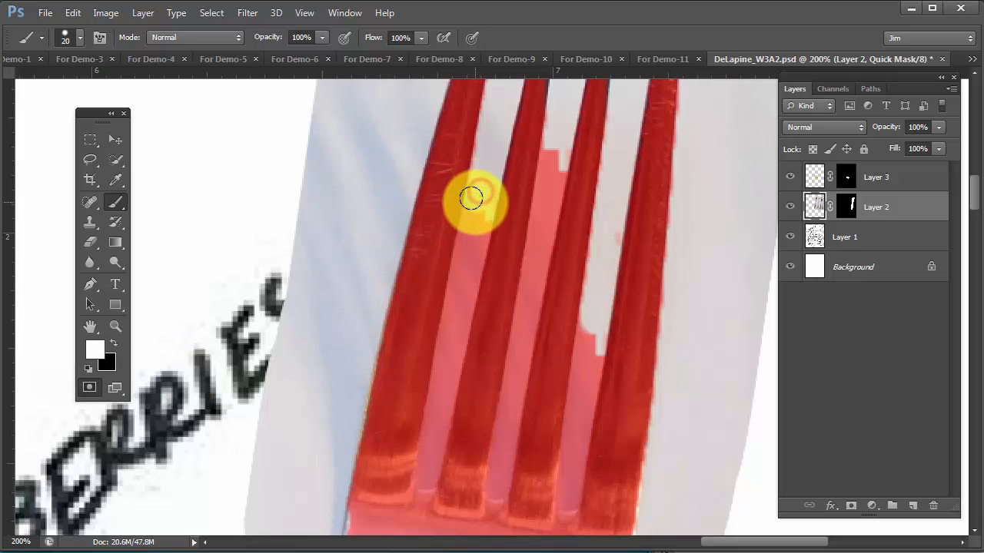
pyautogui.hotkey('ctrl', 'z')
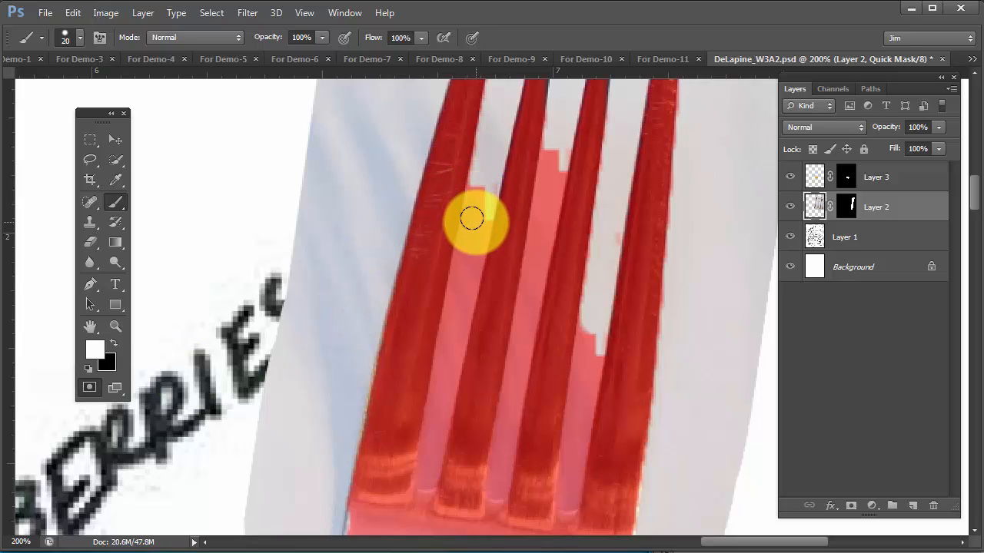
# Reduce the brush to 9 px and erase the Quick Mask in the gap between the first two tines with straight white strokes
pyautogui.press('[')
pyautogui.press('[')
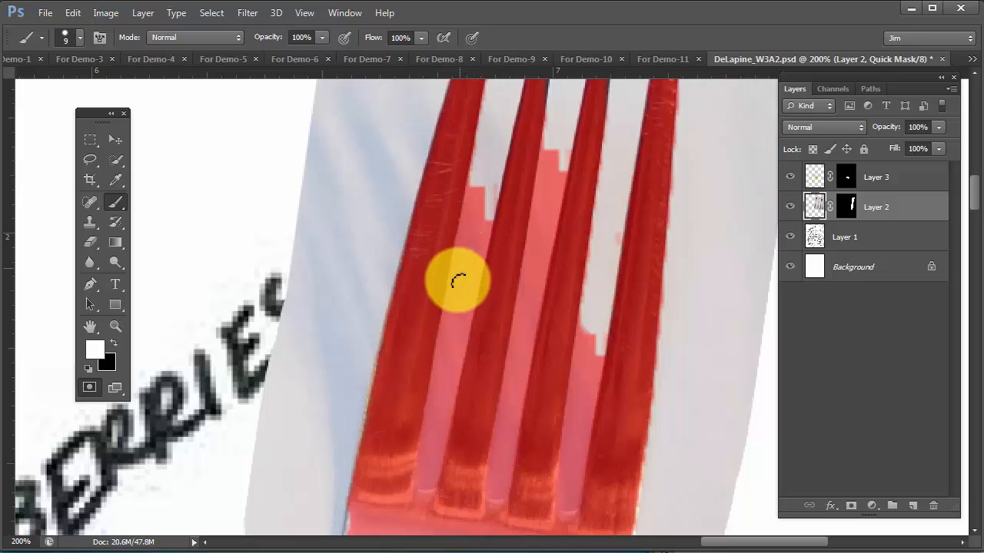
pyautogui.click(474, 180)
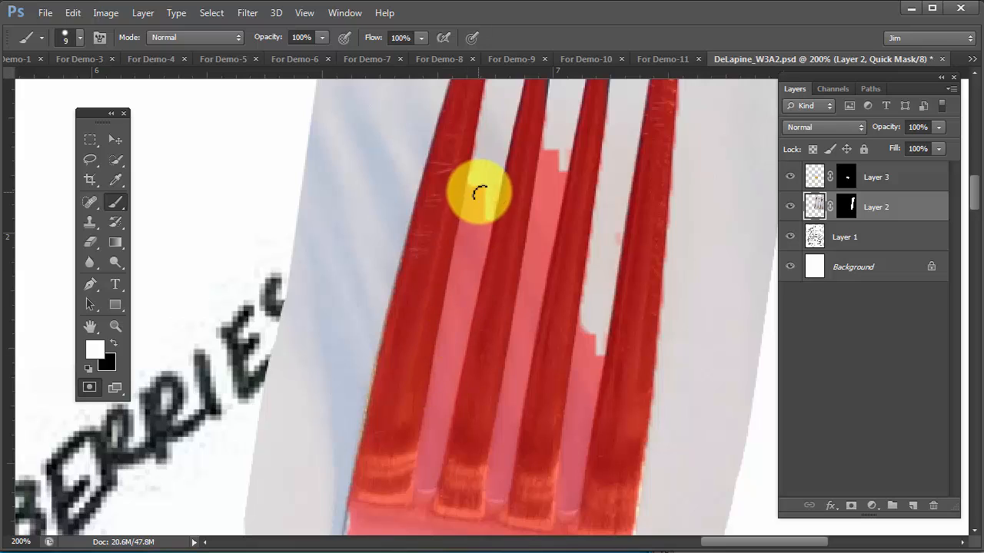
pyautogui.keyDown('shift'); pyautogui.click(426, 435); pyautogui.keyUp('shift')
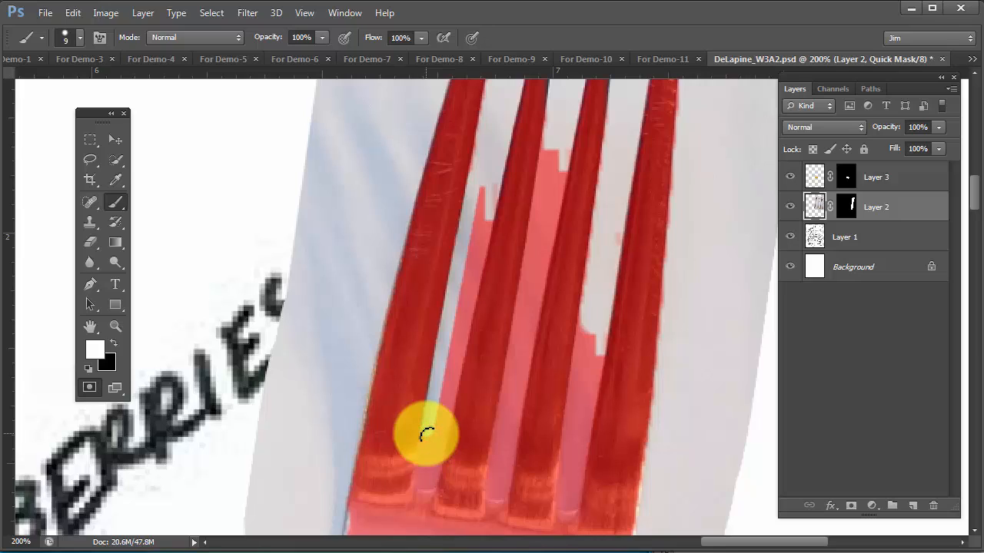
pyautogui.keyDown('shift'); pyautogui.click(423, 482); pyautogui.keyUp('shift')
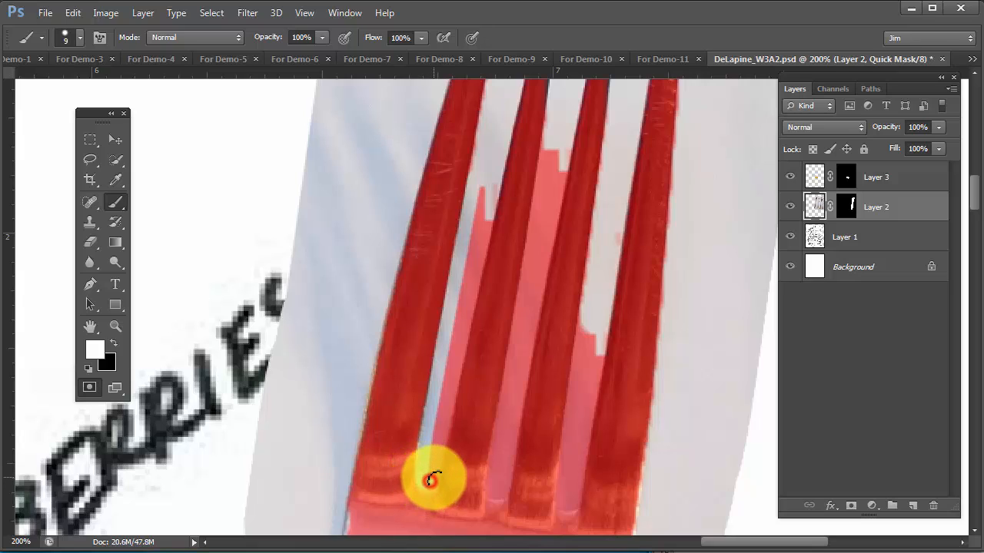
pyautogui.keyDown('shift'); pyautogui.click(434, 472); pyautogui.keyUp('shift')
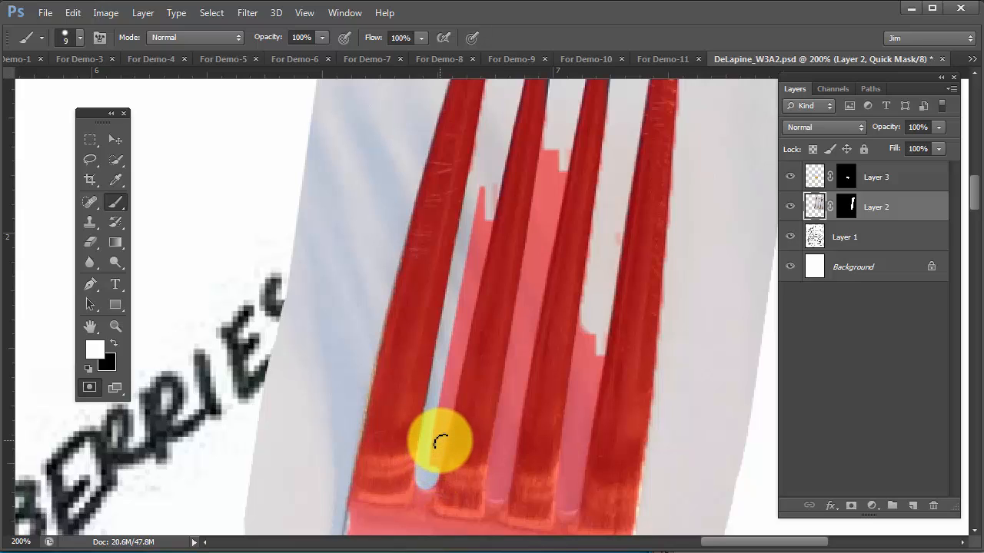
pyautogui.keyDown('shift'); pyautogui.click(440, 442); pyautogui.keyUp('shift')
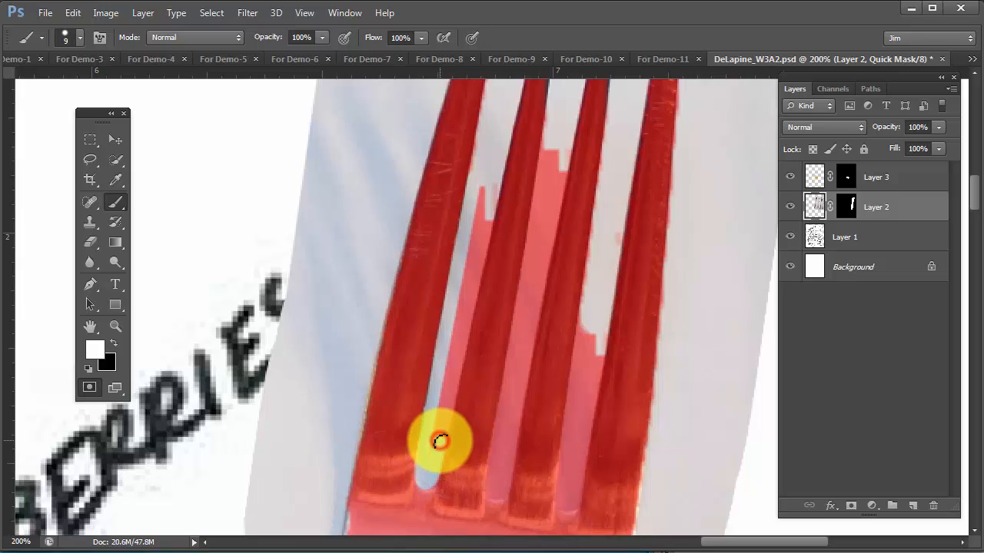
pyautogui.keyDown('shift'); pyautogui.click(489, 210); pyautogui.keyUp('shift')
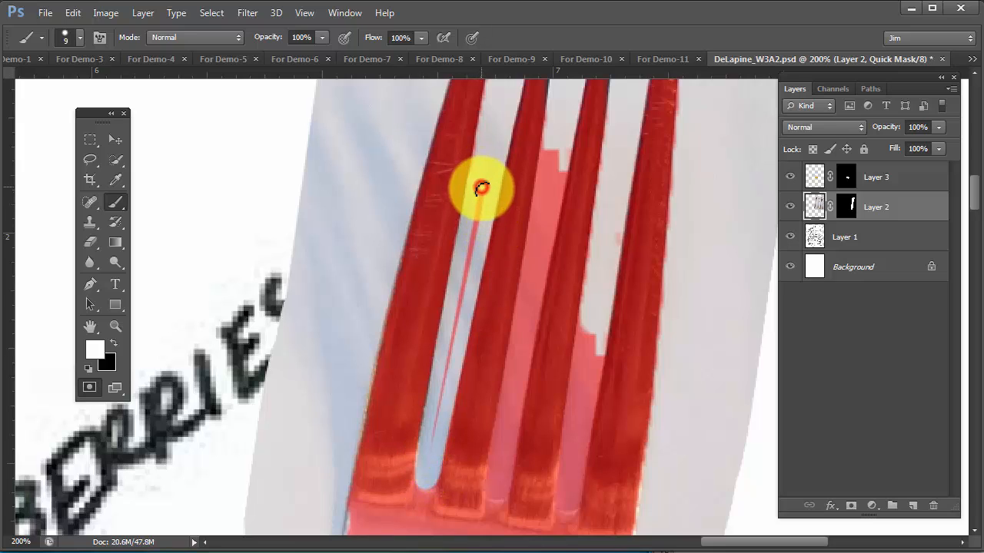
pyautogui.keyDown('shift'); pyautogui.click(431, 455); pyautogui.keyUp('shift')
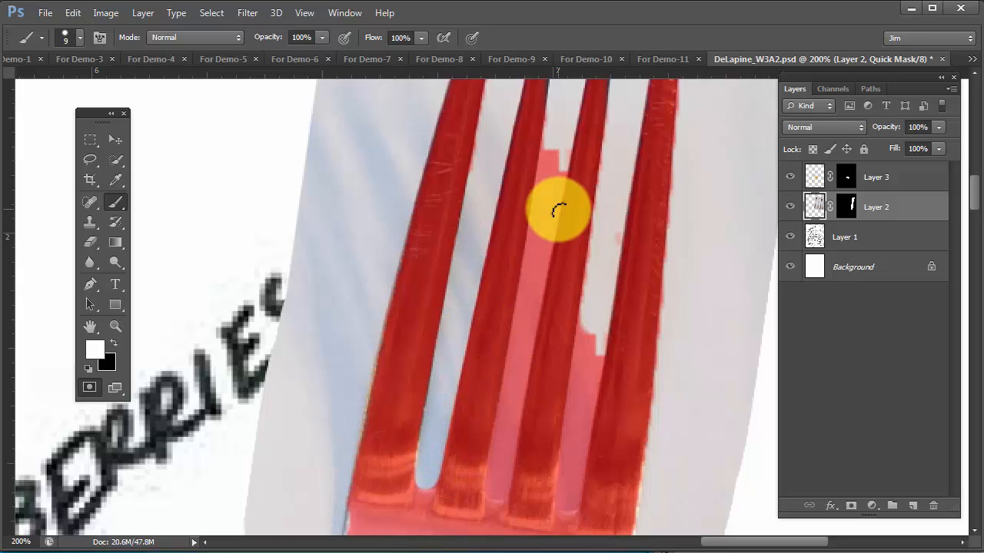
# Preview the cleaned gap between the first two tines as a selection and return to Quick Mask mode
pyautogui.moveTo(542, 241); pyautogui.dragTo(576, 246)
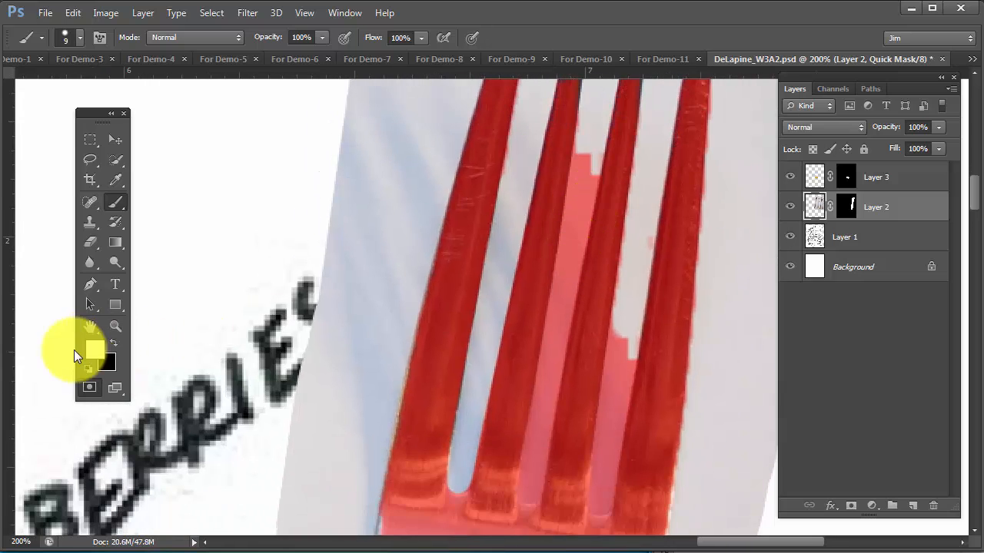
pyautogui.click(87, 386)
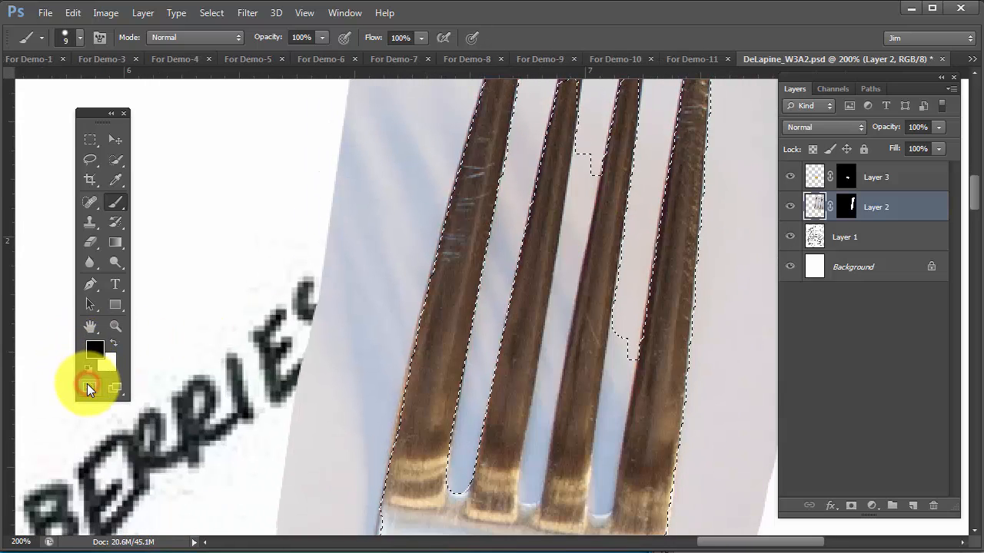
pyautogui.click(88, 388)
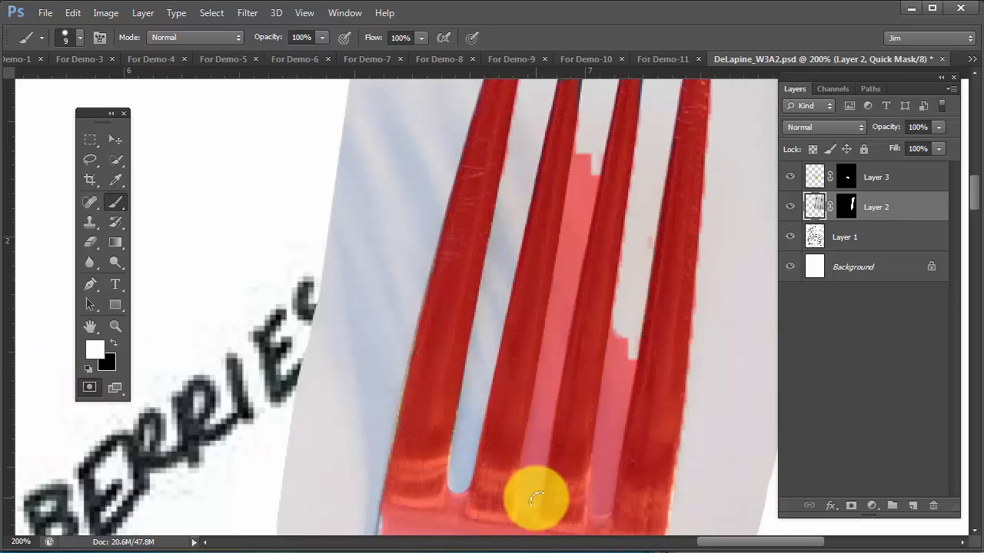
pyautogui.press('q')
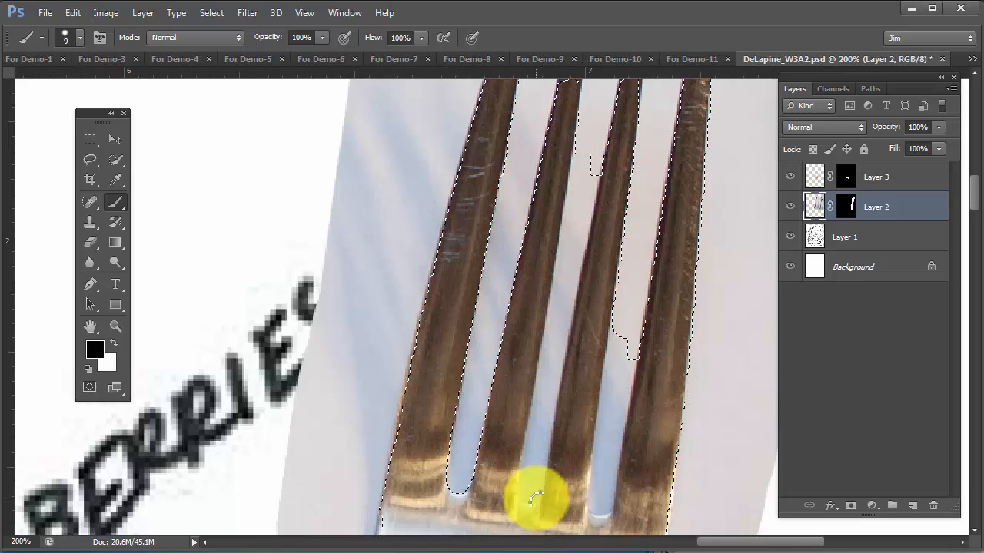
pyautogui.press('q')
pyautogui.press('q')
pyautogui.press('q')
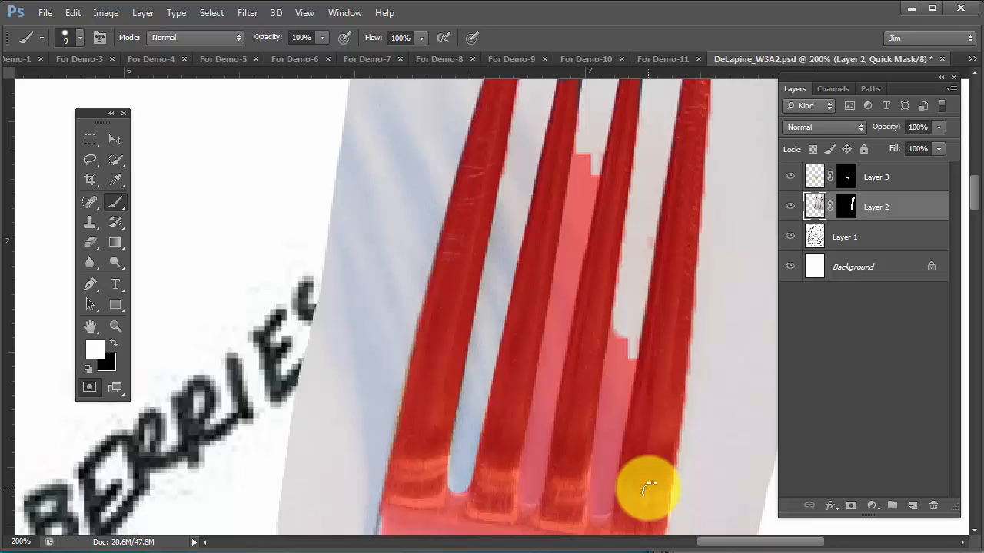
# Erase the Quick Mask in the gap between the third and fourth tines with straight white strokes
pyautogui.click(616, 320)
pyautogui.keyDown('shift'); pyautogui.click(594, 508); pyautogui.keyUp('shift')
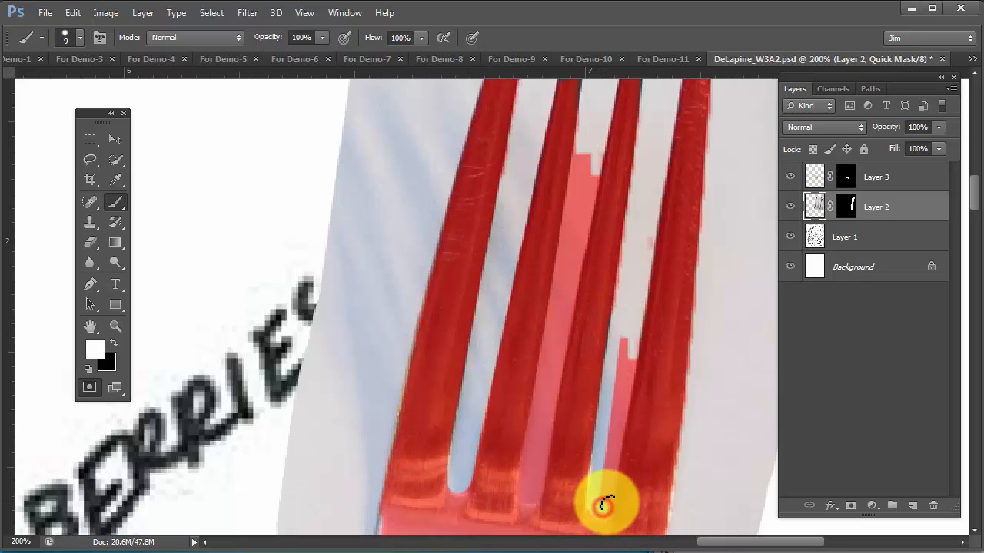
pyautogui.moveTo(606, 504); pyautogui.dragTo(597, 504)
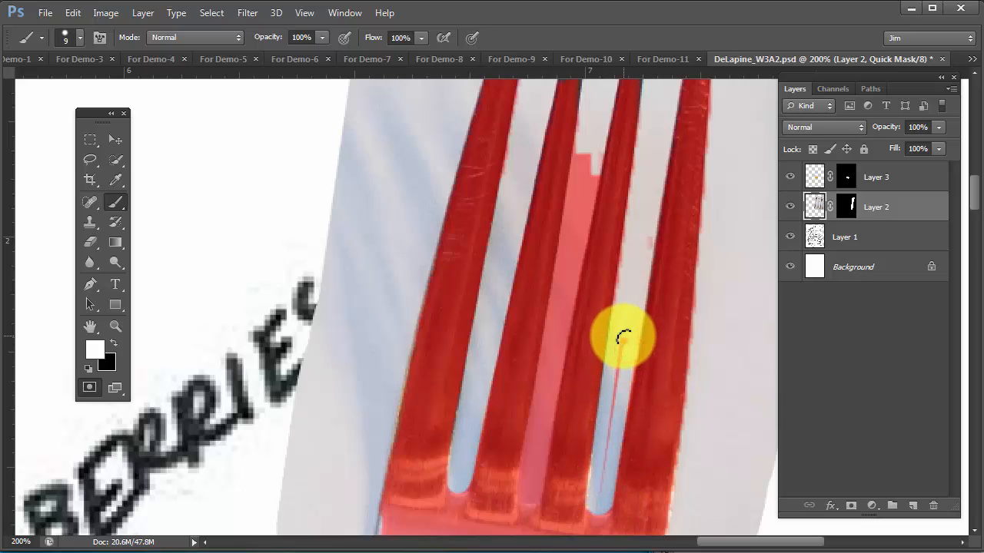
pyautogui.moveTo(624, 340); pyautogui.dragTo(598, 498)
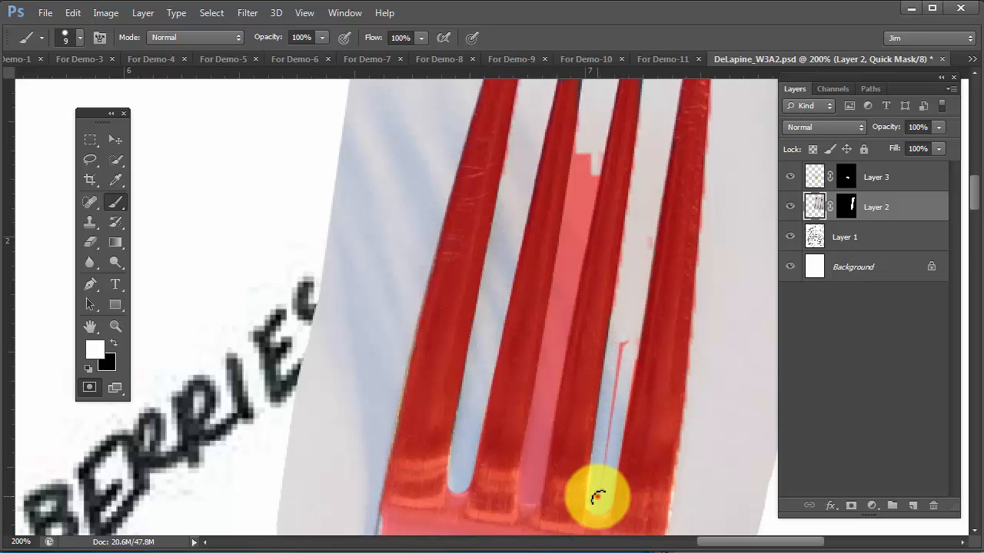
# Paint black on the Quick Mask over the unmasked upper part of the second tine
pyautogui.keyDown('alt'); pyautogui.click(548, 328); pyautogui.keyUp('alt')
pyautogui.keyDown('alt'); pyautogui.click(548, 329); pyautogui.keyUp('alt')
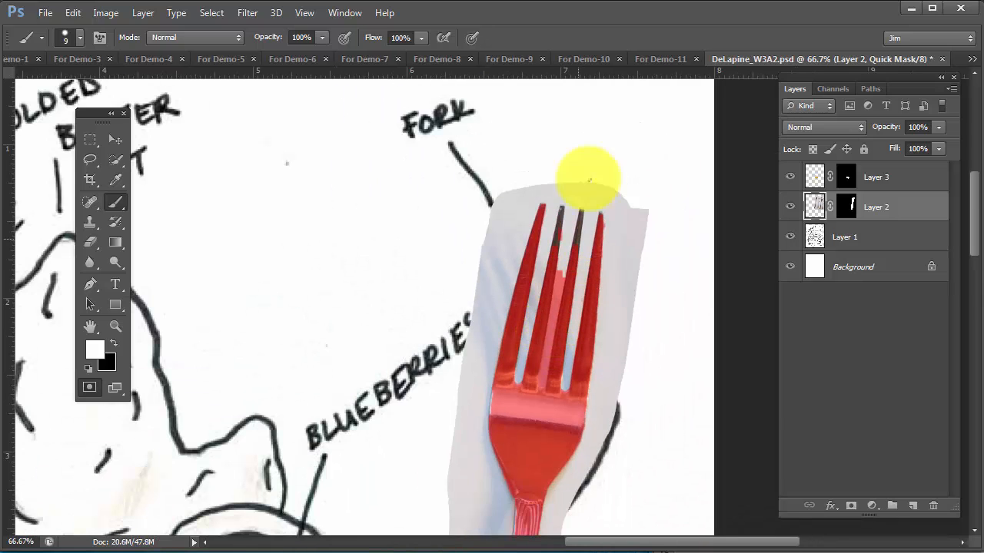
pyautogui.keyDown('ctrl'); pyautogui.click(578, 219); pyautogui.keyUp('ctrl')
pyautogui.keyDown('ctrl'); pyautogui.click(579, 219); pyautogui.keyUp('ctrl')
pyautogui.keyDown('ctrl'); pyautogui.click(580, 219); pyautogui.keyUp('ctrl')
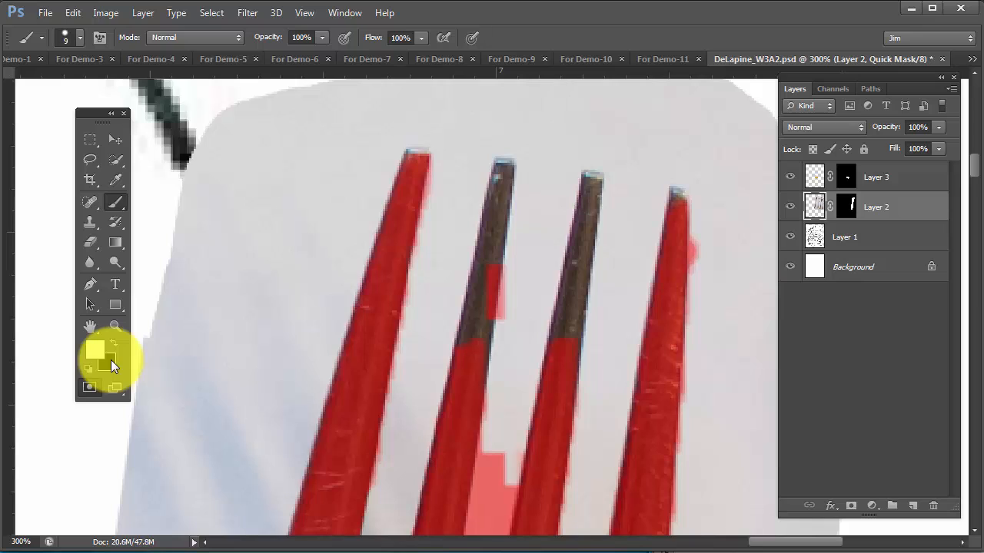
pyautogui.press('x')
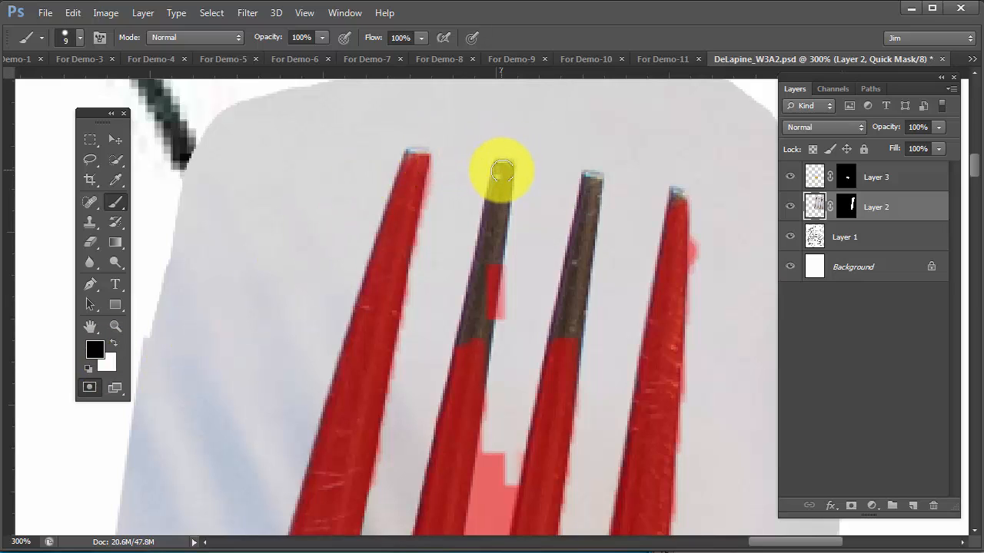
pyautogui.click(500, 170)
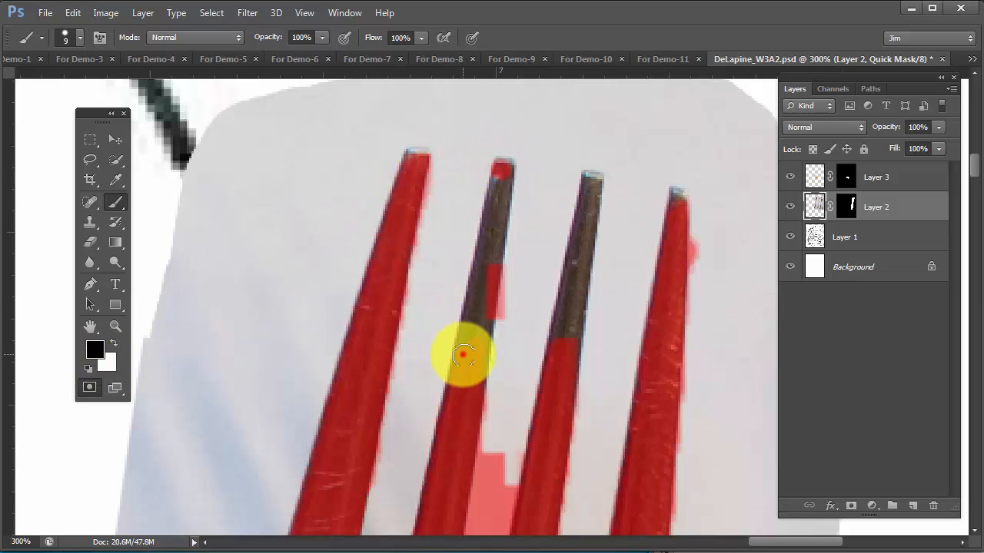
pyautogui.moveTo(463, 355); pyautogui.dragTo(504, 173)
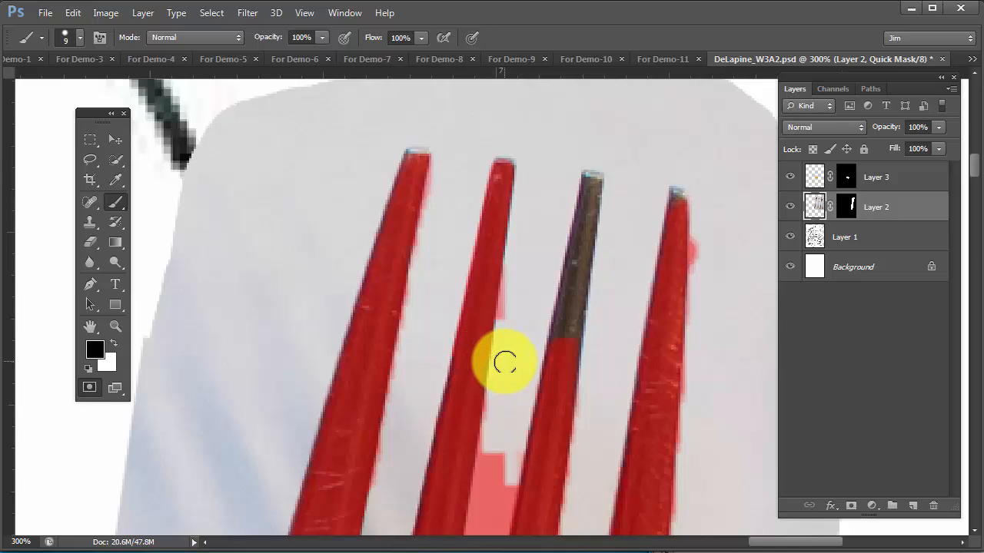
# Convert the Quick Mask to a selection, fill it with black on Layer 2's layer mask to hide the fork's surroundings, and deselect
pyautogui.keyDown('alt'); pyautogui.click(505, 362); pyautogui.keyUp('alt')
pyautogui.keyDown('alt'); pyautogui.click(504, 361); pyautogui.keyUp('alt')
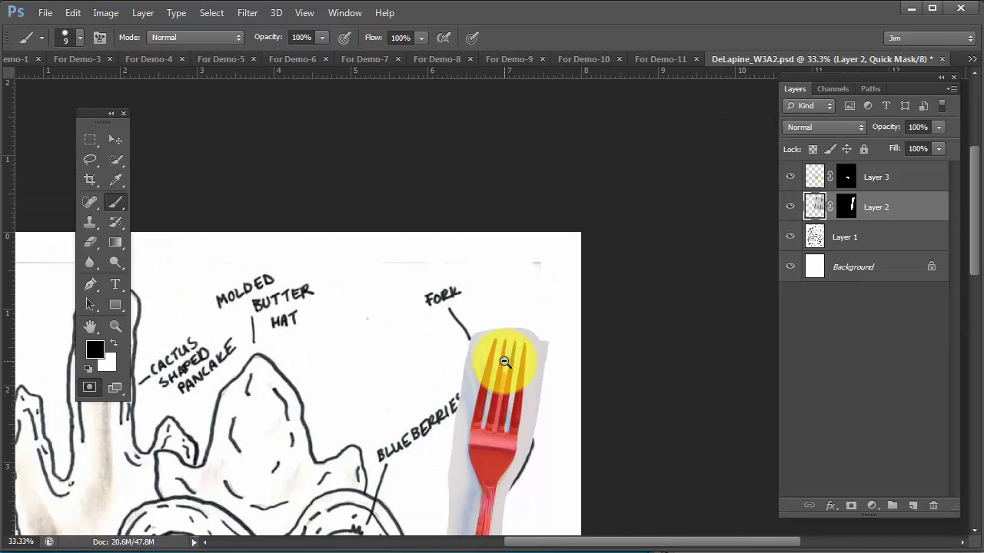
pyautogui.keyDown('alt'); pyautogui.click(504, 361); pyautogui.keyUp('alt')
pyautogui.moveTo(504, 361); pyautogui.dragTo(485, 204)
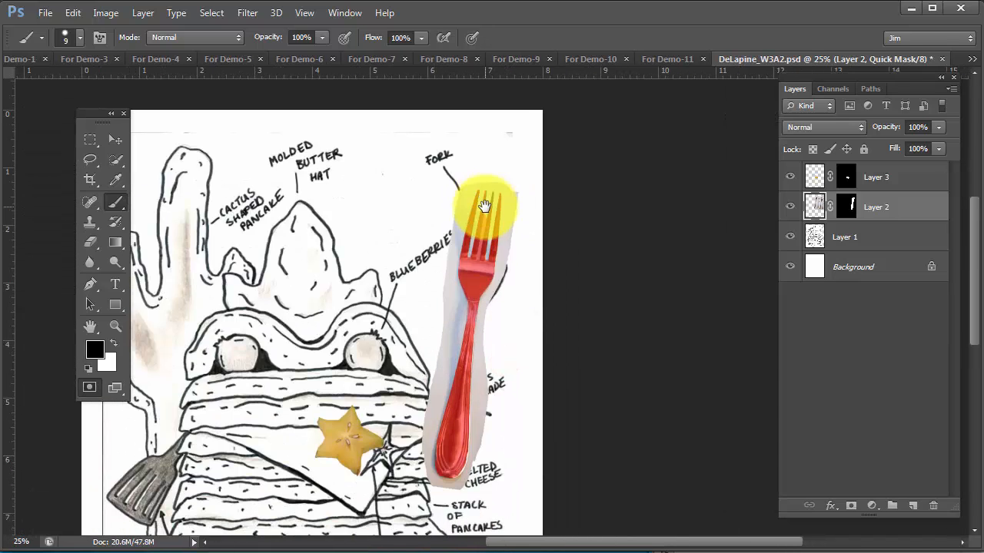
pyautogui.press('q')
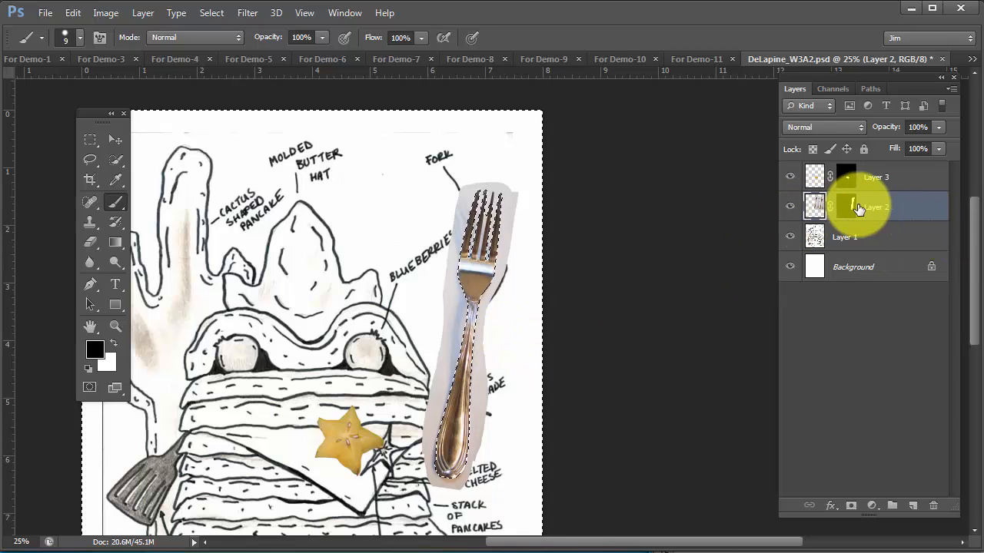
pyautogui.click(845, 209)
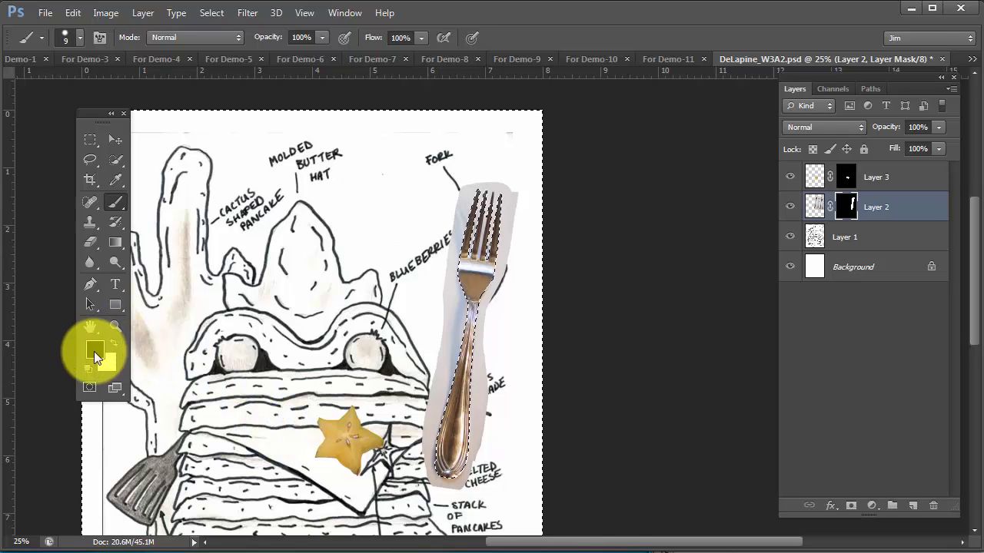
pyautogui.hotkey('alt', 'BackSpace')
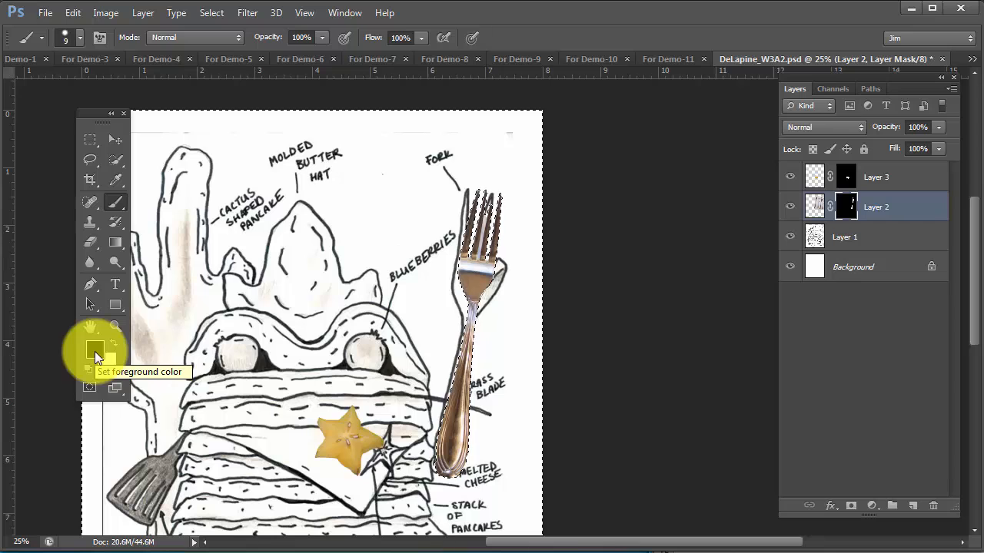
pyautogui.hotkey('ctrl', 'd')
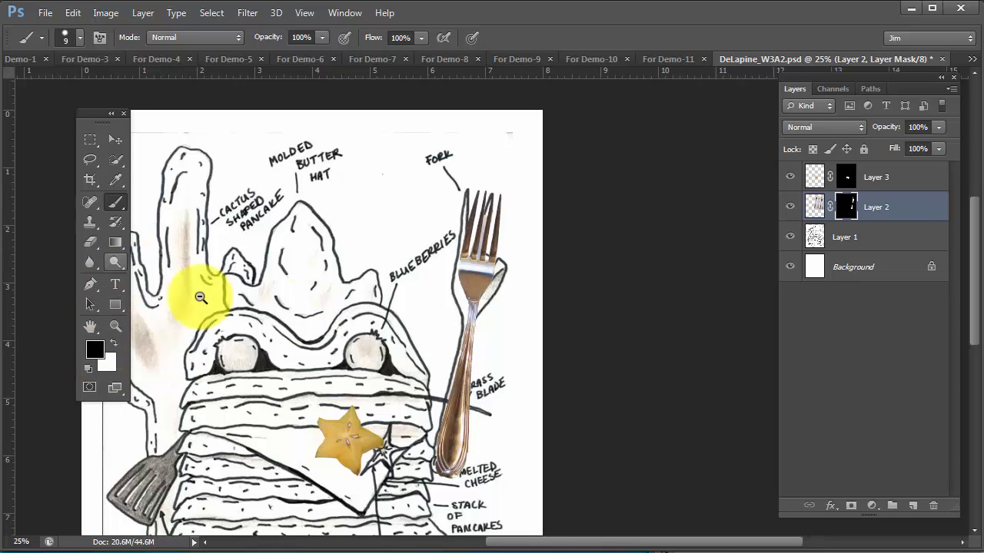
pyautogui.keyDown('ctrl'); pyautogui.keyDown('alt'); pyautogui.click(348, 318); pyautogui.keyUp('alt'); pyautogui.keyUp('ctrl')
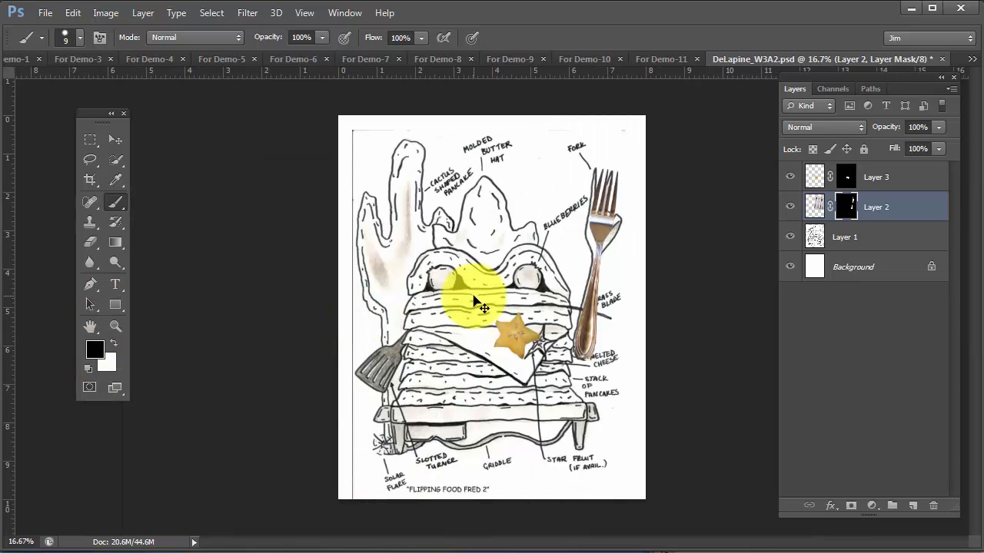